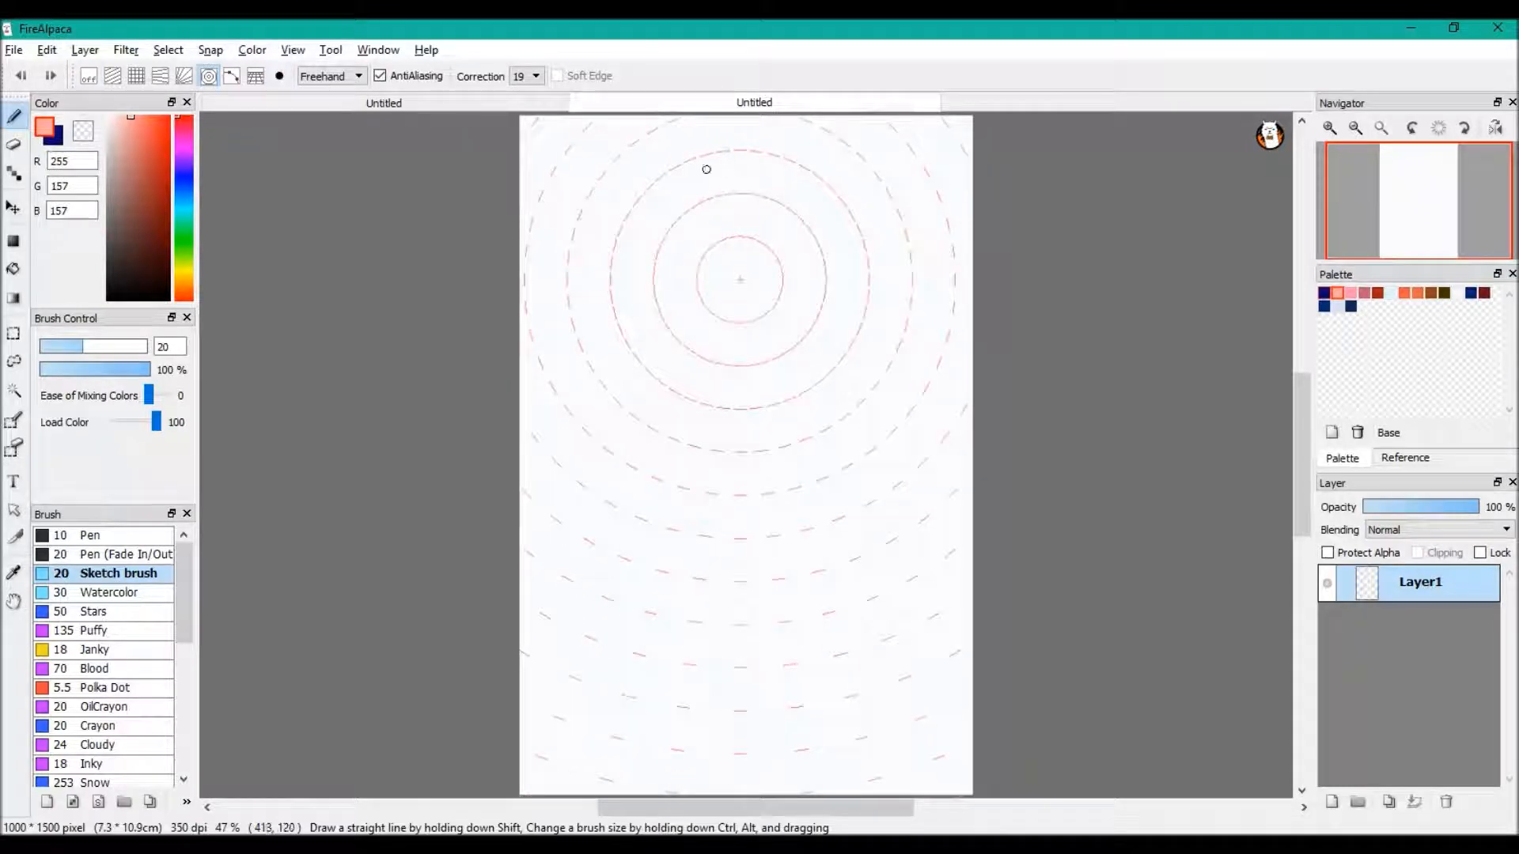
mouse_move(678, 175)
mouse_down()
mouse_move(621, 358)
mouse_move(677, 177)
mouse_up()
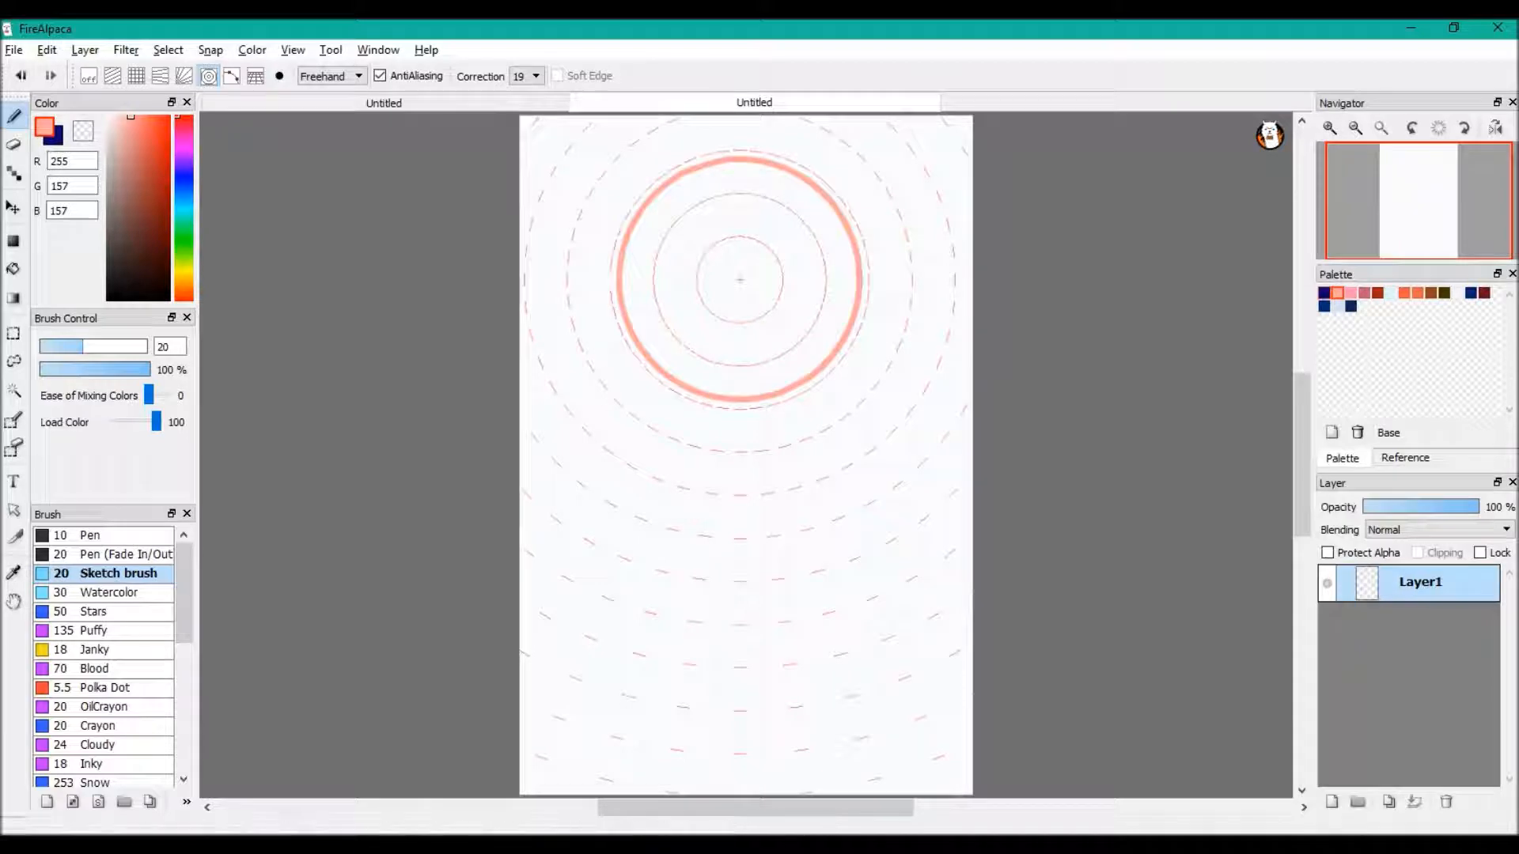
click(20, 75)
drag(682, 166, 690, 166)
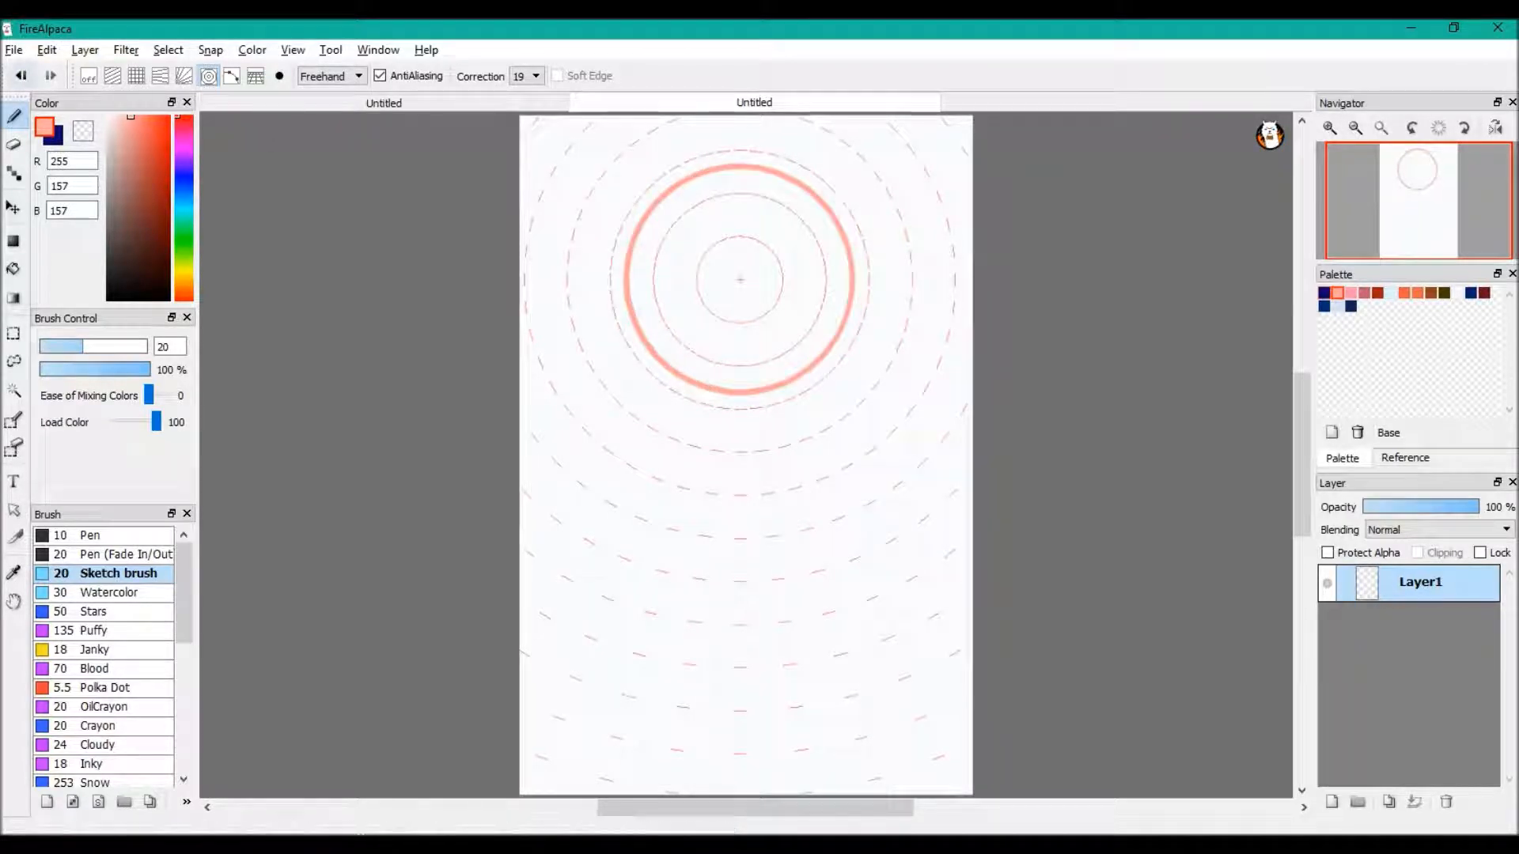
click(21, 76)
Draw the head circle along the concentric snap guides, turn snapping off, and move the circle slightly left and down
mouse_move(691, 193)
mouse_down()
mouse_move(635, 249)
mouse_move(691, 182)
mouse_up()
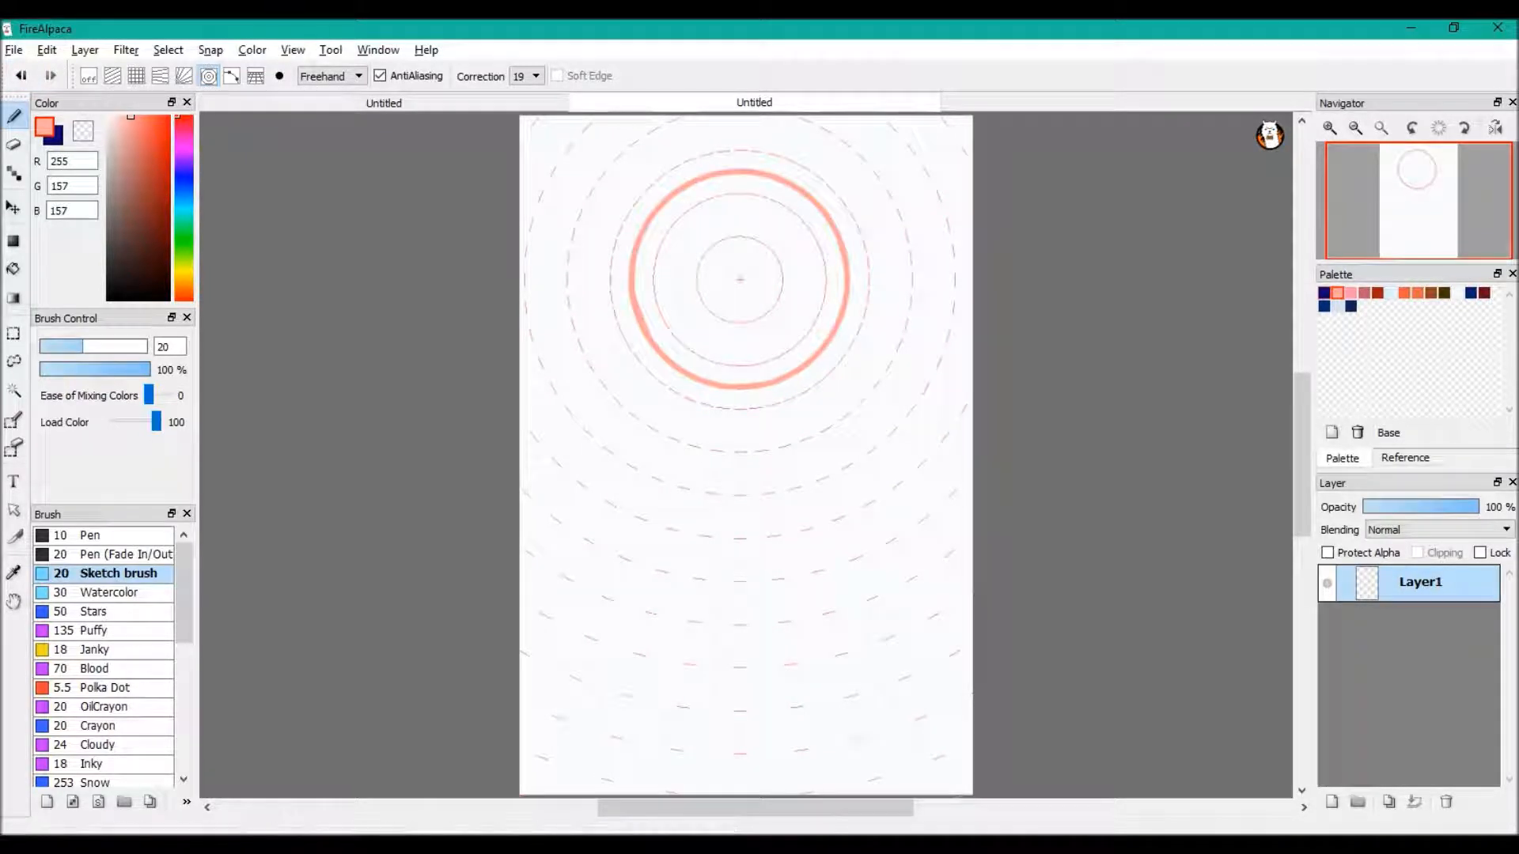
click(208, 76)
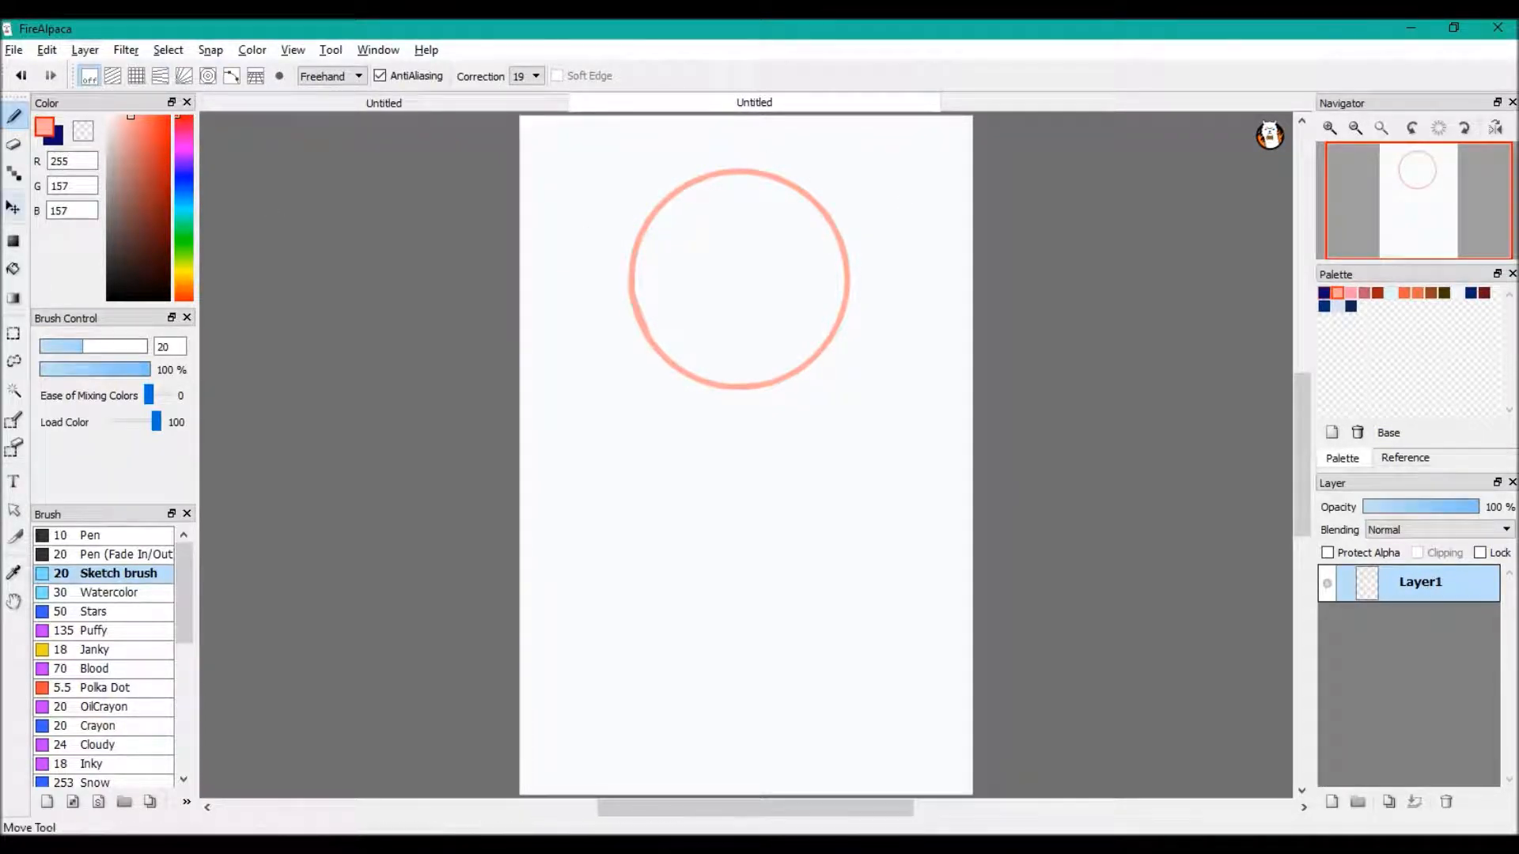
click(14, 208)
drag(786, 369, 759, 374)
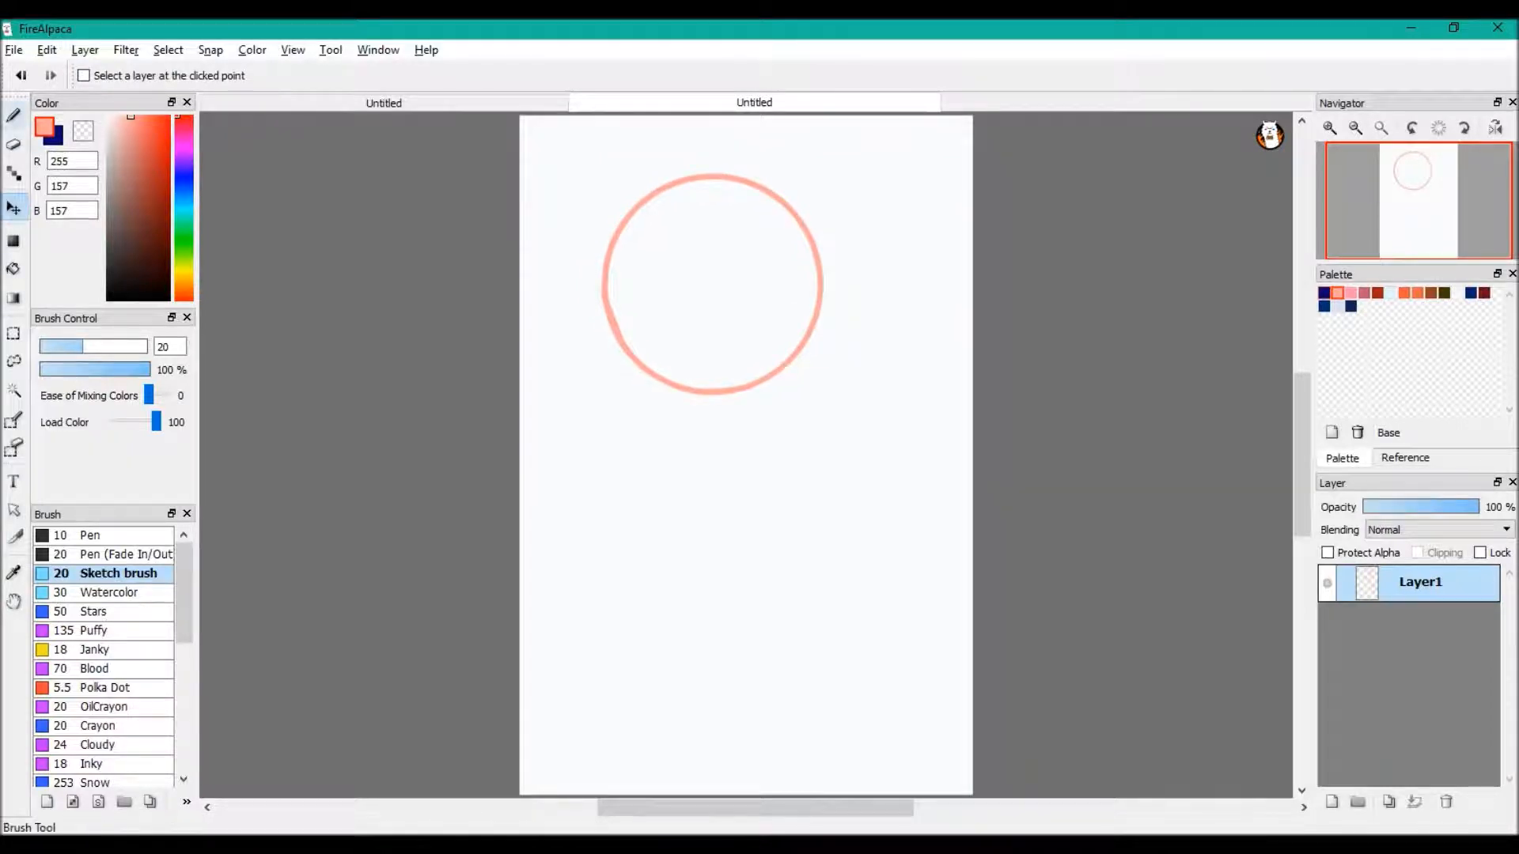
Sketch a curved vertical centreline and two curved horizontal guide lines across the head circle
click(14, 118)
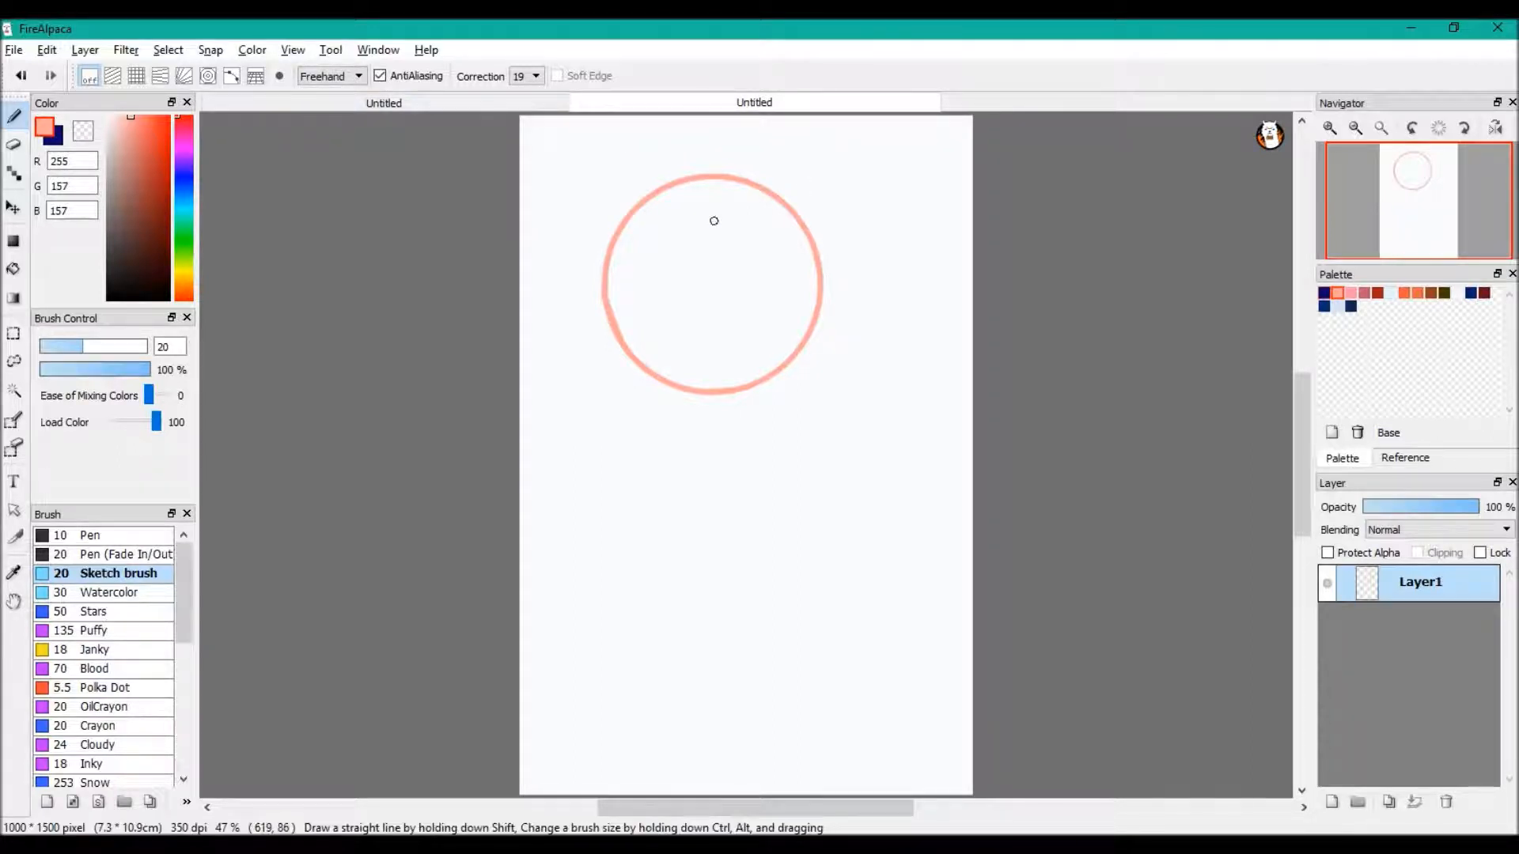
mouse_move(733, 174)
mouse_down()
mouse_move(700, 388)
mouse_move(714, 413)
mouse_up()
mouse_move(607, 247)
mouse_down()
mouse_move(669, 268)
mouse_move(840, 266)
mouse_up()
drag(604, 302, 850, 311)
drag(626, 324, 815, 318)
drag(576, 292, 916, 302)
click(22, 76)
click(22, 76)
click(21, 76)
click(51, 76)
click(50, 76)
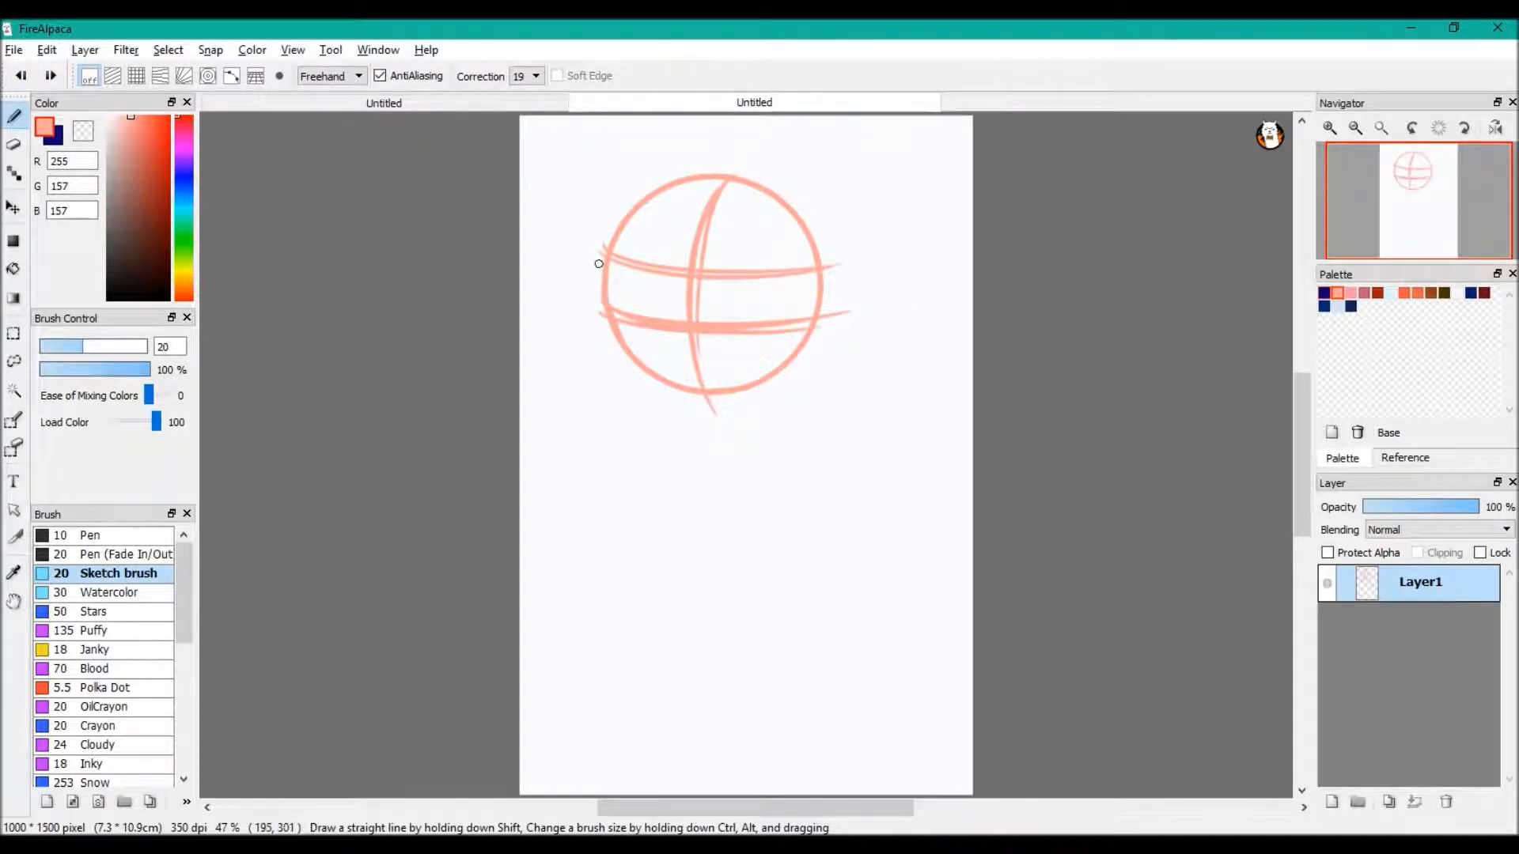
Sketch a thick spine line running straight down from the bottom of the head circle
drag(704, 403, 701, 581)
drag(709, 458, 702, 601)
drag(707, 411, 701, 613)
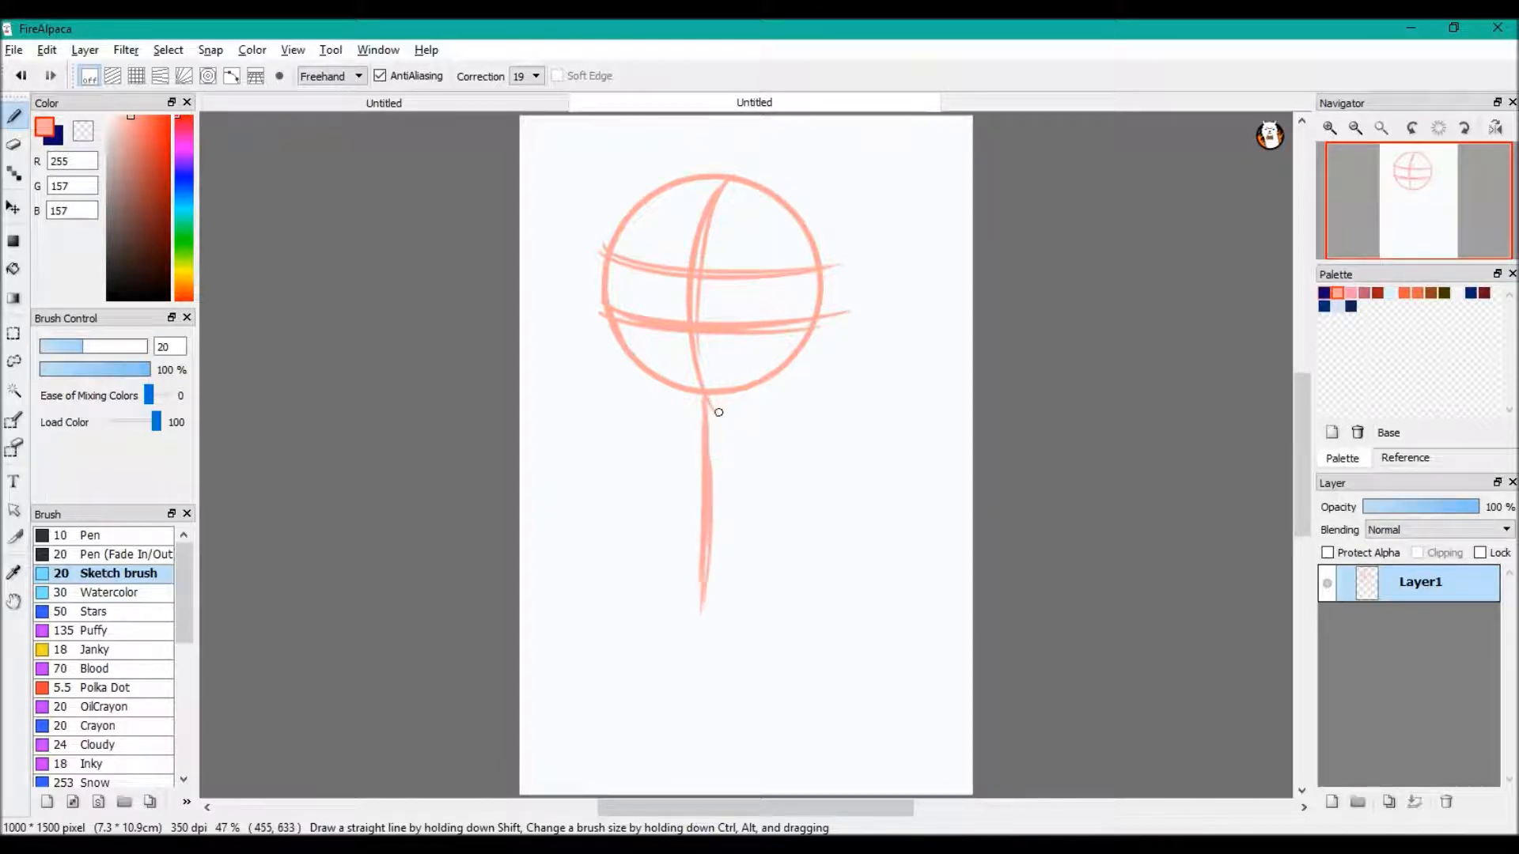
Sketch the torso around the spine with a shoulder line, tapering sides and a curved lower ribcage line
drag(624, 440, 800, 434)
mouse_move(614, 445)
mouse_down()
mouse_move(638, 554)
mouse_move(789, 534)
mouse_up()
drag(636, 554, 793, 524)
drag(798, 430, 785, 538)
mouse_move(619, 433)
mouse_down()
mouse_move(647, 548)
mouse_move(635, 539)
mouse_move(626, 624)
mouse_up()
drag(622, 449, 634, 554)
mouse_move(626, 610)
mouse_down()
mouse_move(727, 663)
mouse_move(799, 606)
mouse_up()
drag(706, 650, 783, 614)
drag(774, 525, 776, 617)
key(ctrl+z)
key(ctrl+z)
key(ctrl+z)
Sketch the pelvis below the ribcage as a V shape with a horizontal hip line and a right side
drag(694, 653, 793, 614)
drag(777, 524, 779, 613)
drag(632, 599, 774, 590)
drag(780, 535, 780, 587)
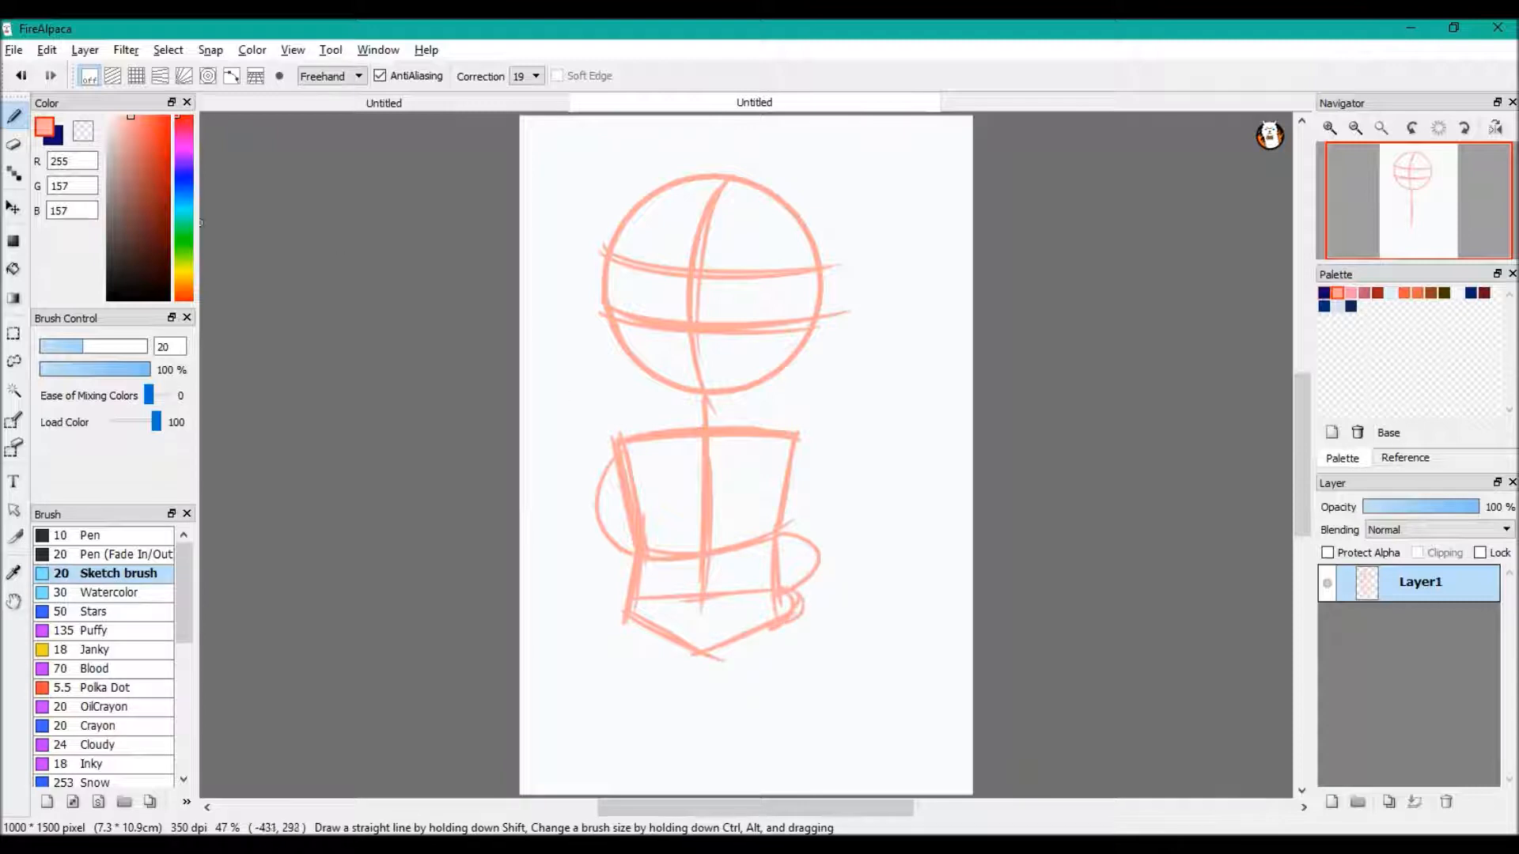
Move the whole sketch up the canvas and sketch the left leg and the right leg's inner line below the pelvis
click(14, 208)
drag(617, 419, 626, 379)
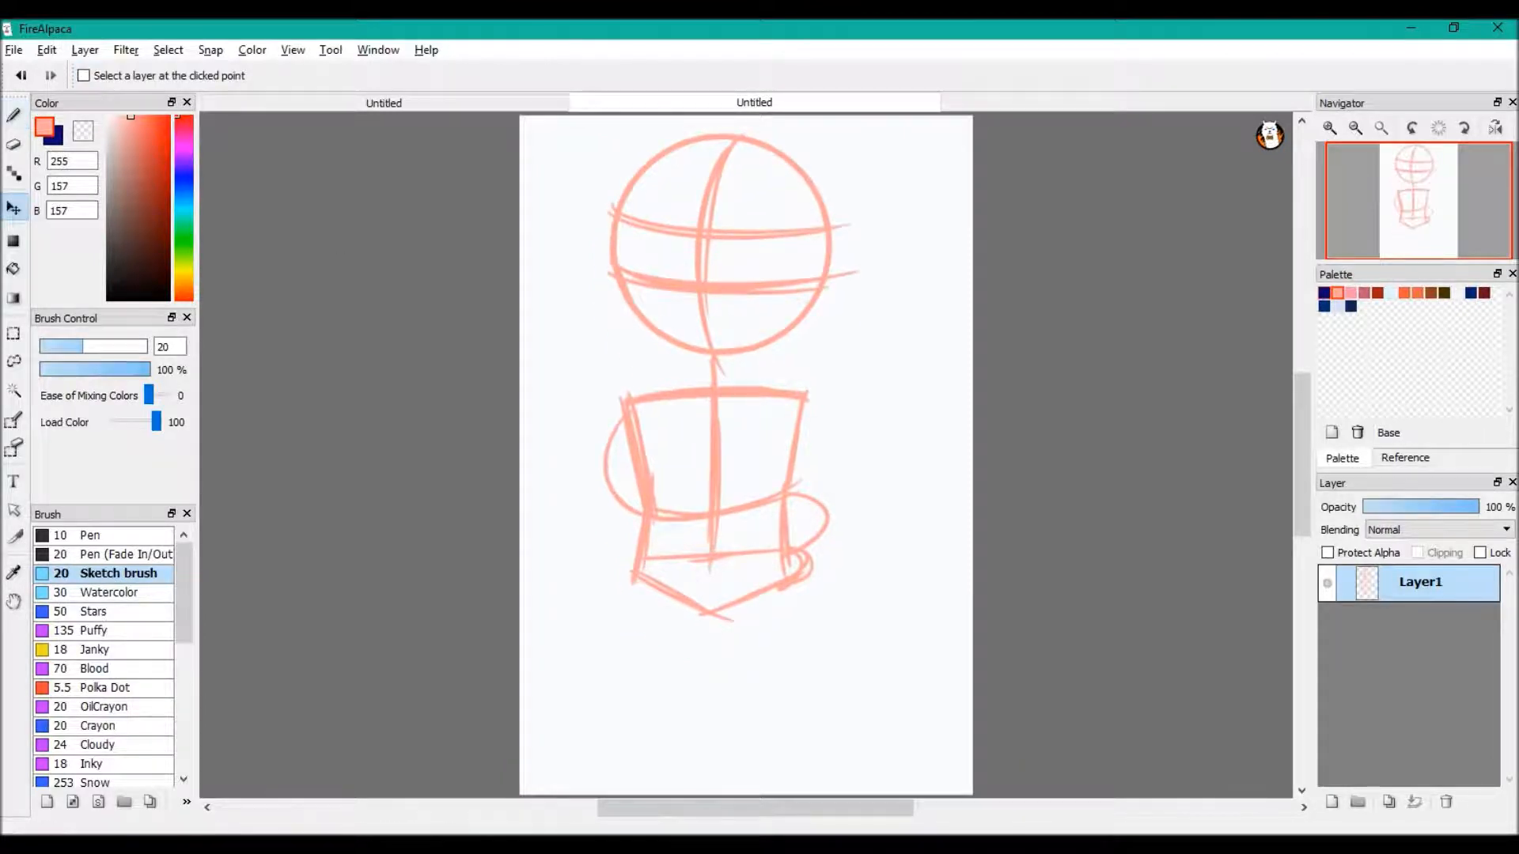
click(13, 115)
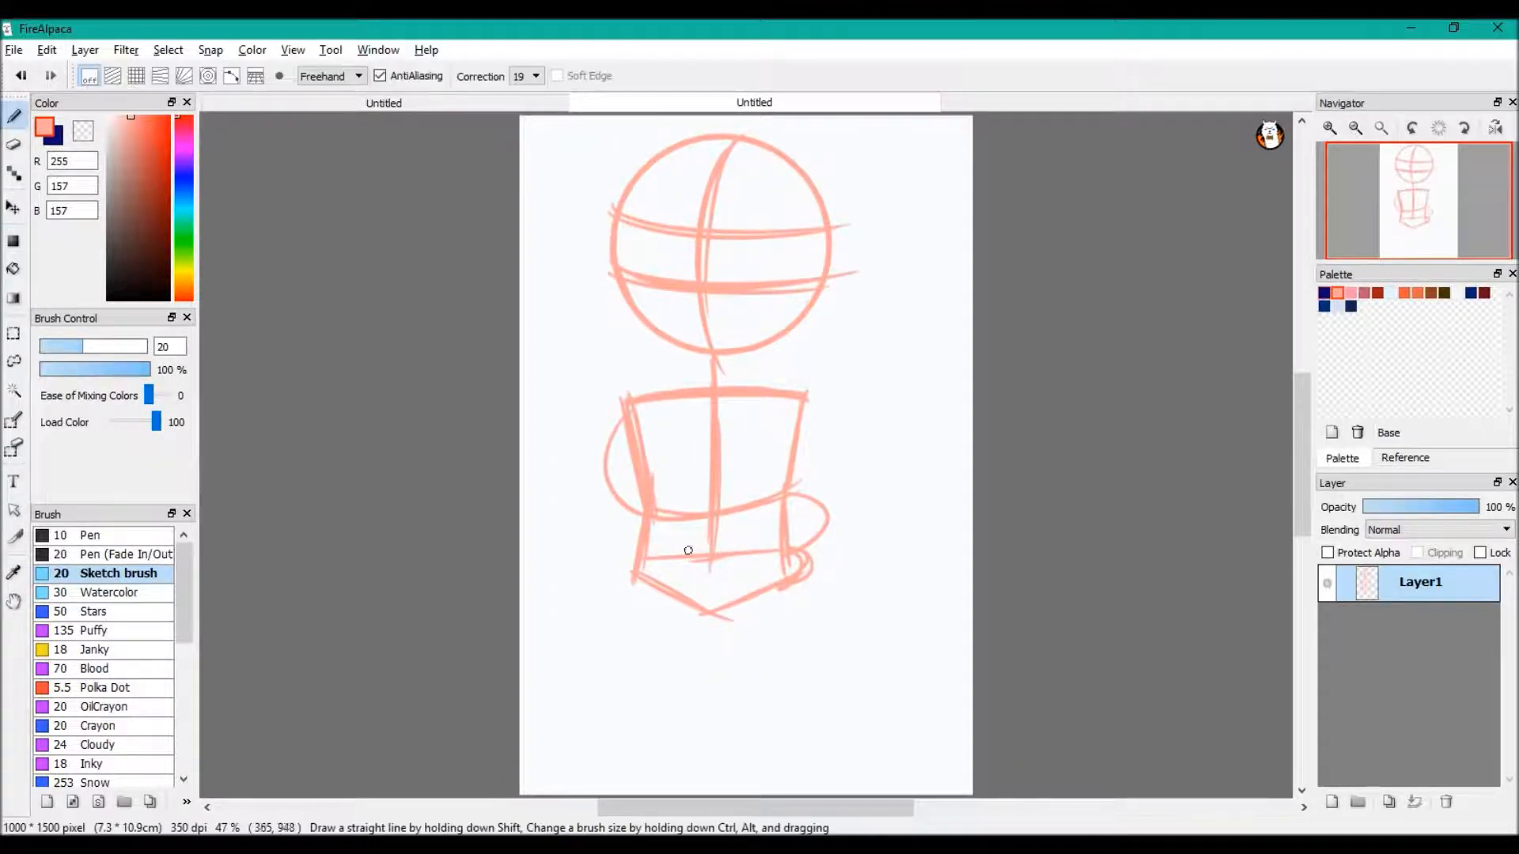
drag(638, 554, 649, 682)
drag(640, 558, 672, 755)
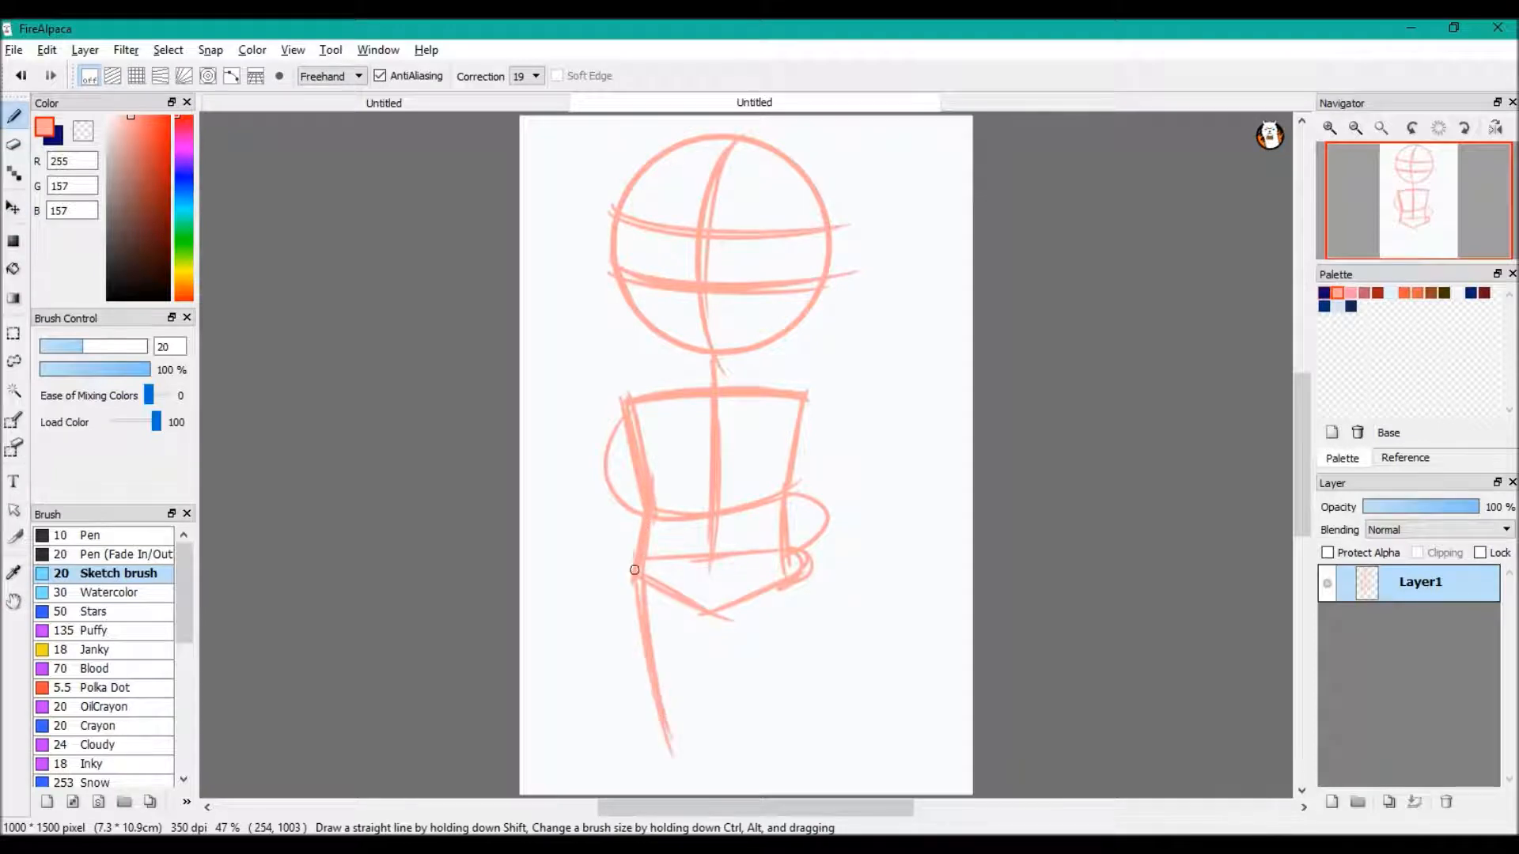
drag(714, 611, 679, 787)
drag(714, 611, 783, 763)
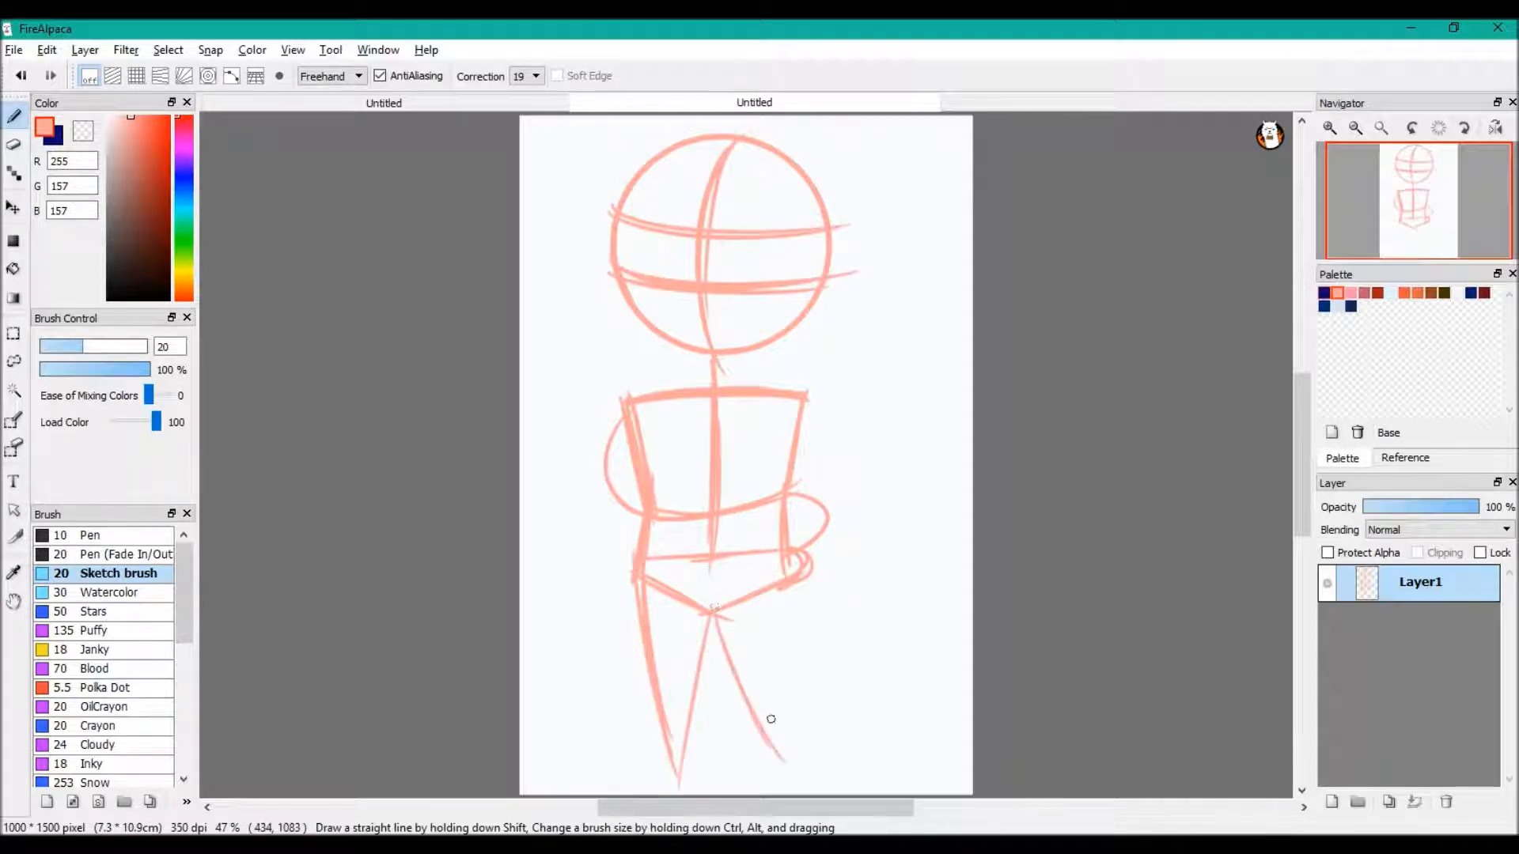
Erase the stray curved arm lines on both sides of the torso using the transparent colour
key(z)
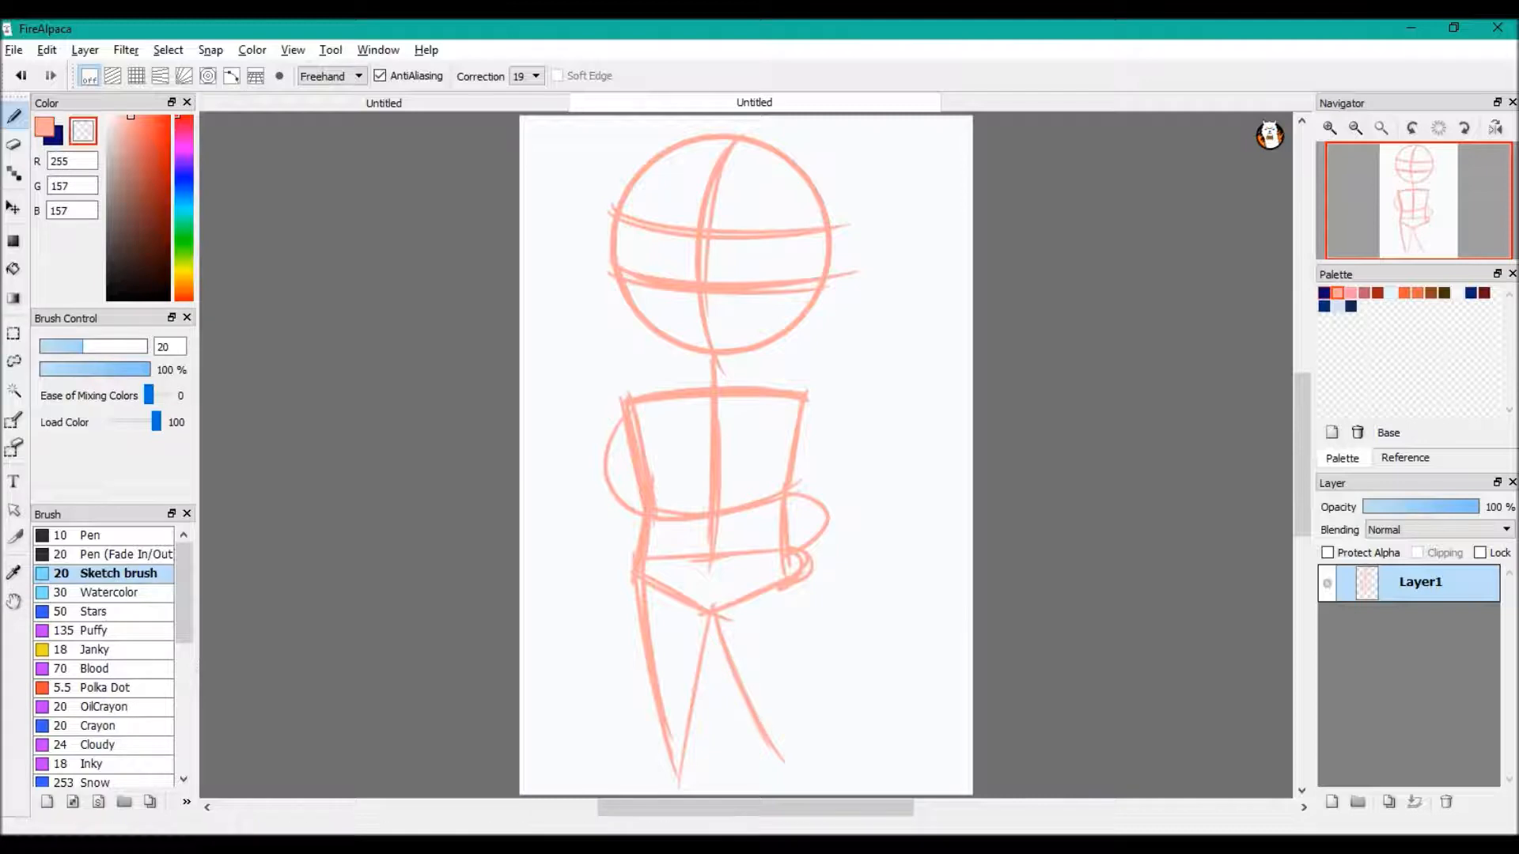
drag(604, 455, 611, 492)
drag(813, 546, 815, 502)
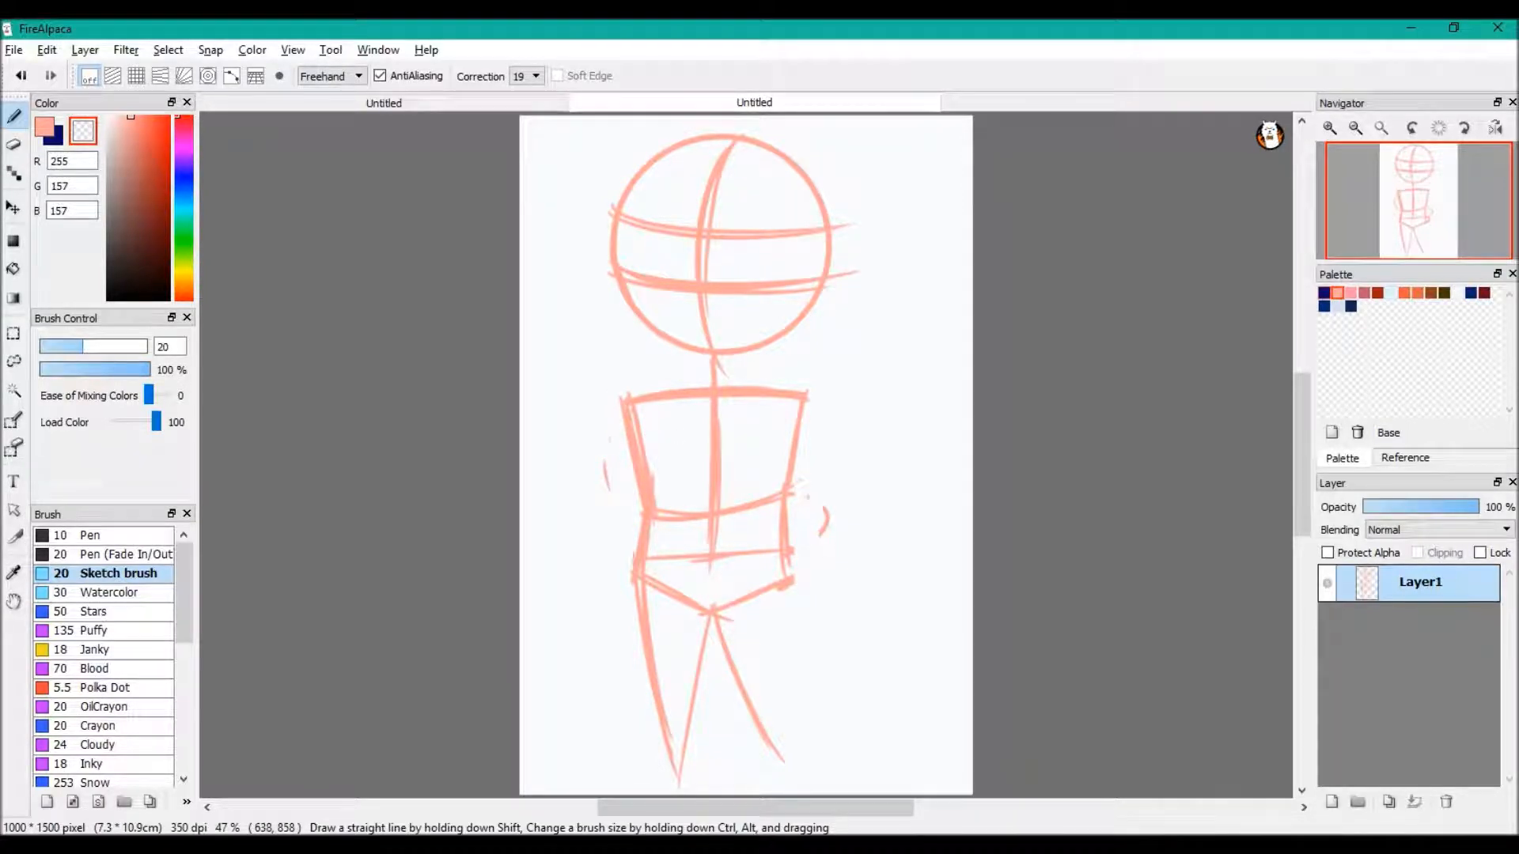
Complete the right leg's outer line in the pink sketch colour and sketch a foot at the end of each leg
key(z)
mouse_move(784, 571)
mouse_down()
mouse_move(795, 739)
mouse_move(779, 755)
mouse_up()
drag(783, 613, 787, 763)
drag(748, 691, 793, 773)
drag(768, 585, 772, 701)
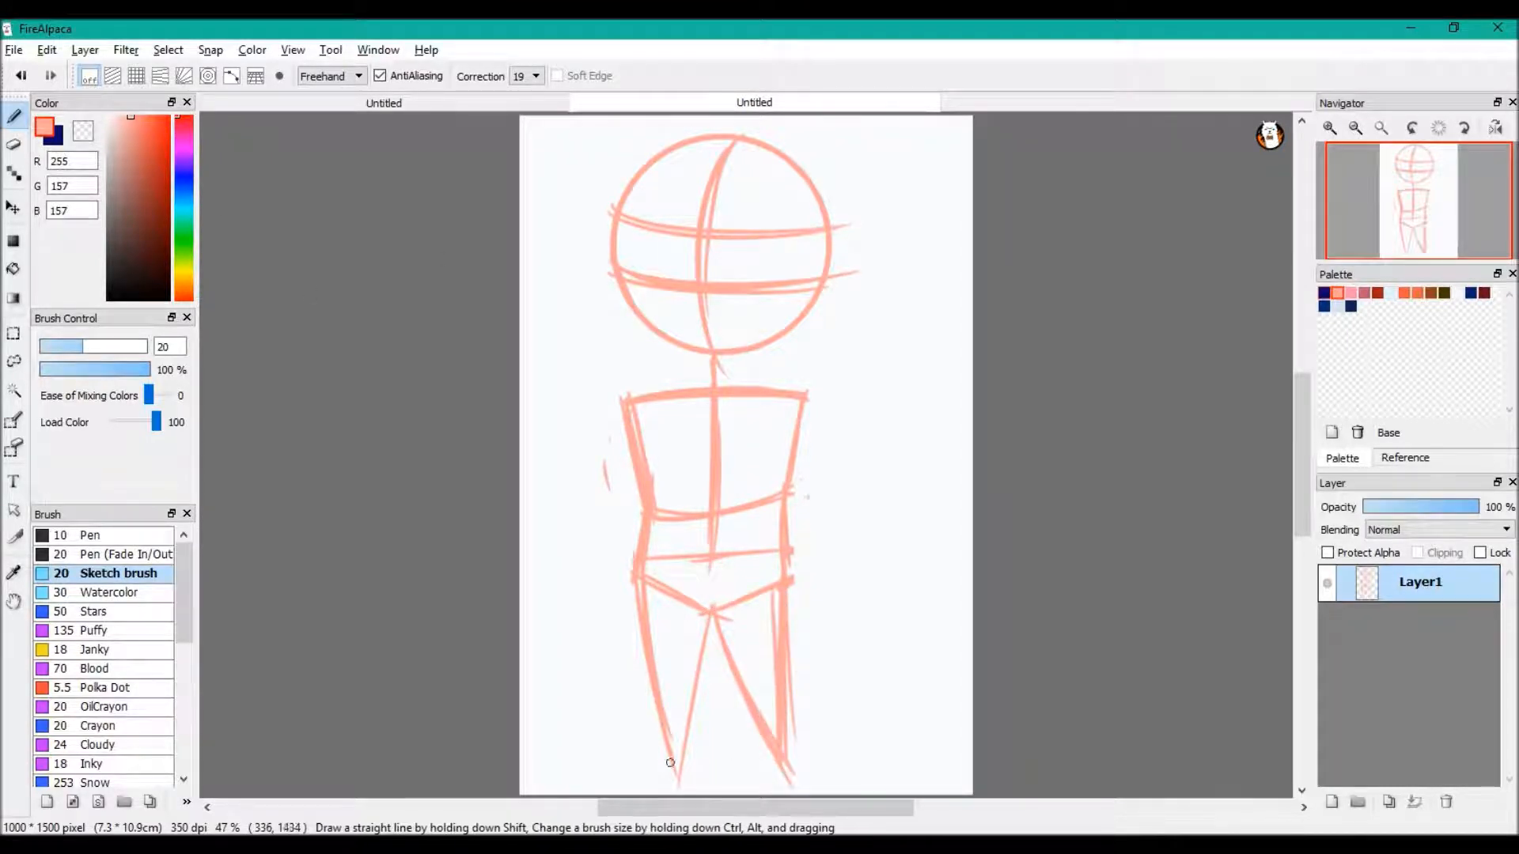
drag(610, 781, 687, 779)
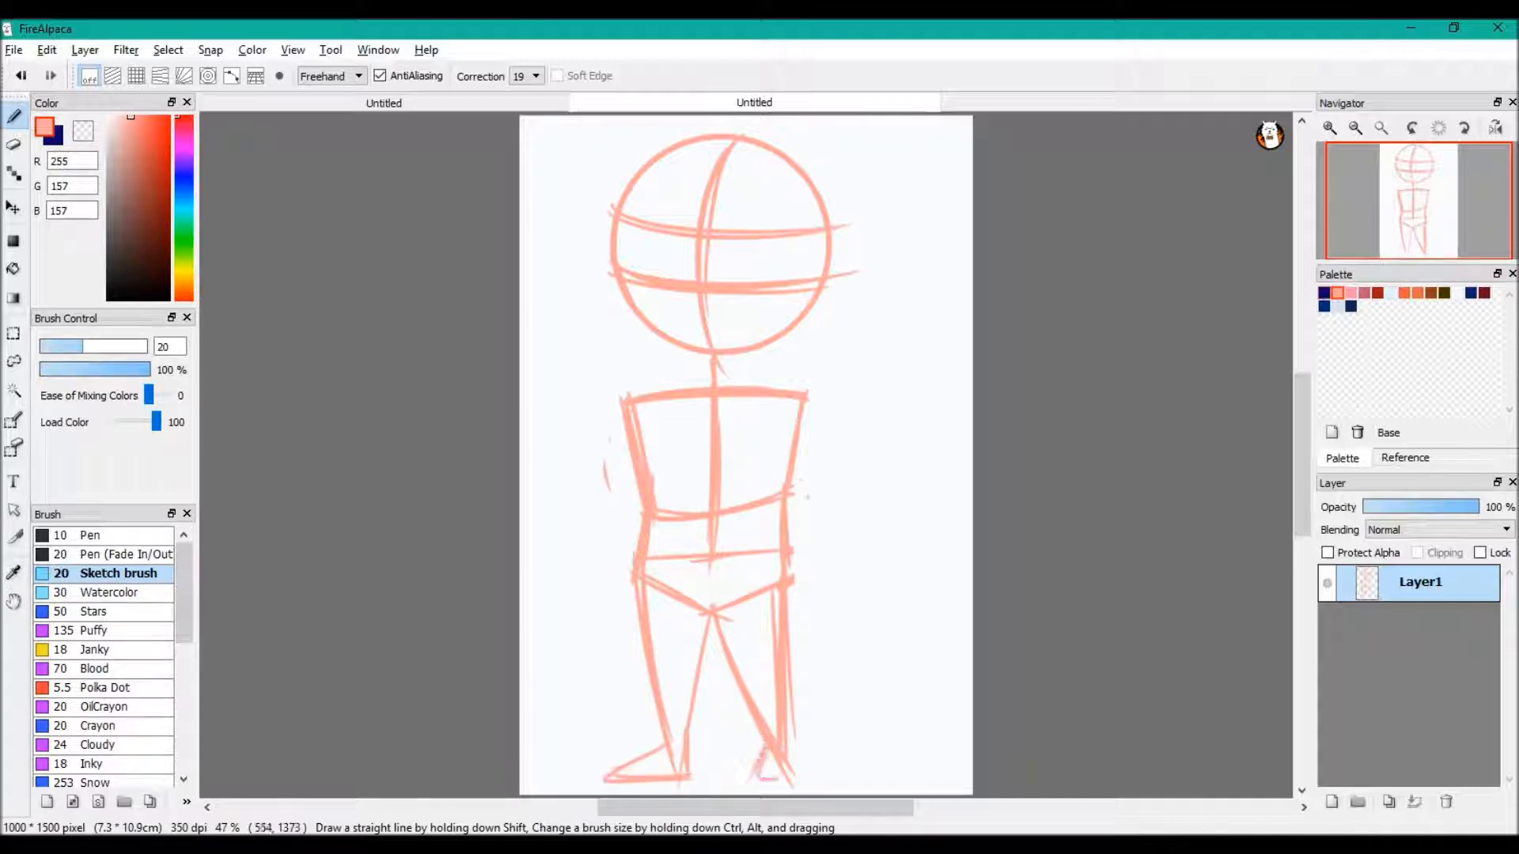
mouse_move(784, 737)
mouse_down()
mouse_move(780, 789)
mouse_move(815, 791)
mouse_up()
drag(757, 433, 774, 398)
mouse_move(783, 388)
mouse_down()
mouse_move(820, 402)
mouse_move(845, 488)
mouse_up()
drag(804, 413, 861, 508)
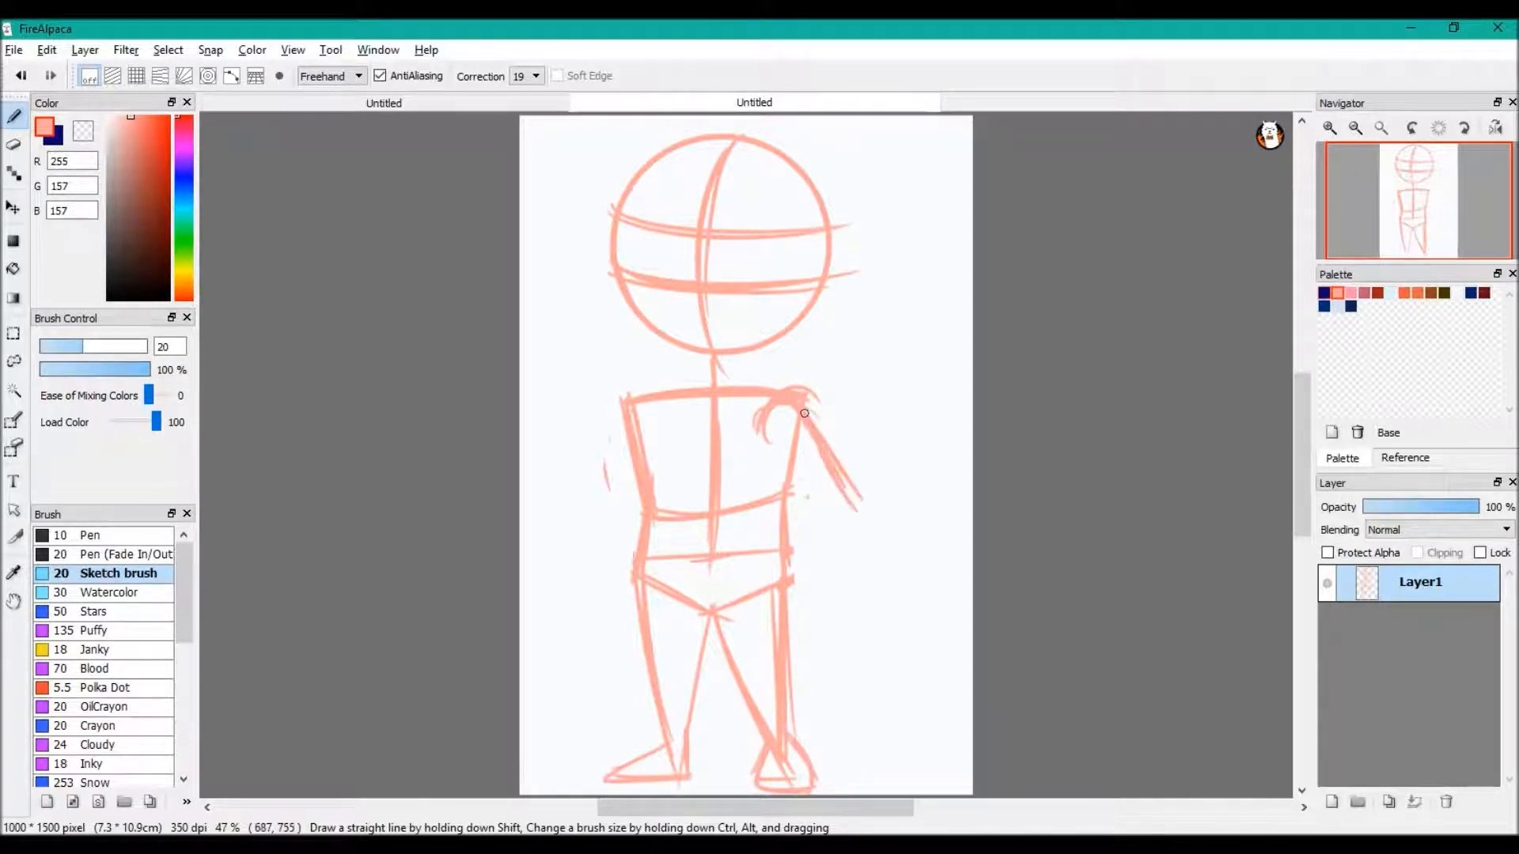
mouse_move(790, 400)
mouse_down()
mouse_move(815, 511)
mouse_move(841, 528)
mouse_up()
drag(798, 395, 840, 530)
drag(813, 437, 860, 589)
drag(795, 403, 835, 569)
drag(776, 437, 831, 595)
click(22, 76)
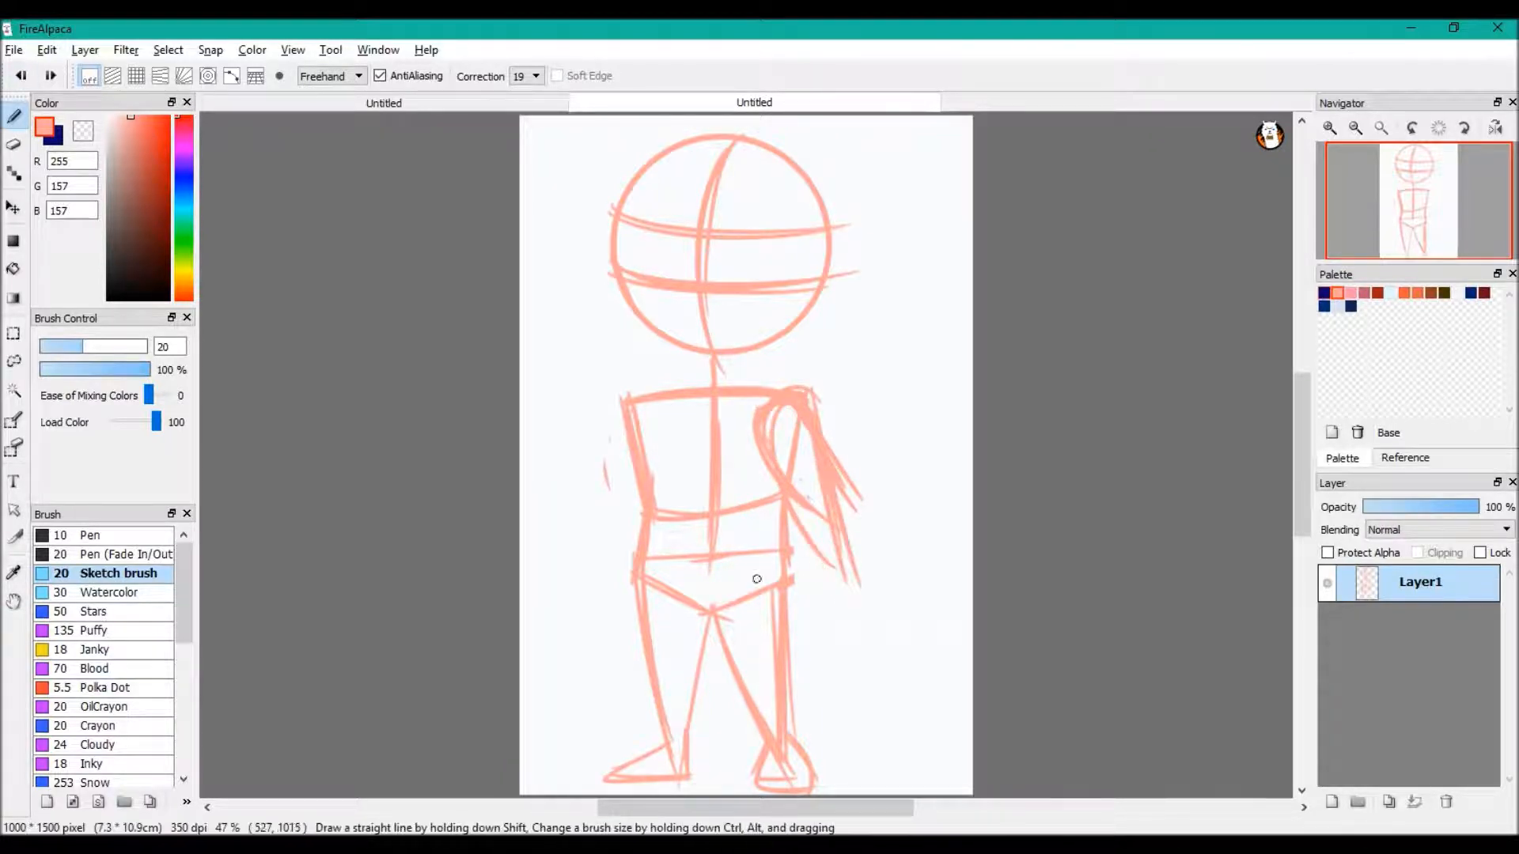
key(ctrl+z)
key(ctrl+z)
key(ctrl+z)
key(ctrl+z)
key(ctrl+z)
key(ctrl+z)
key(ctrl+z)
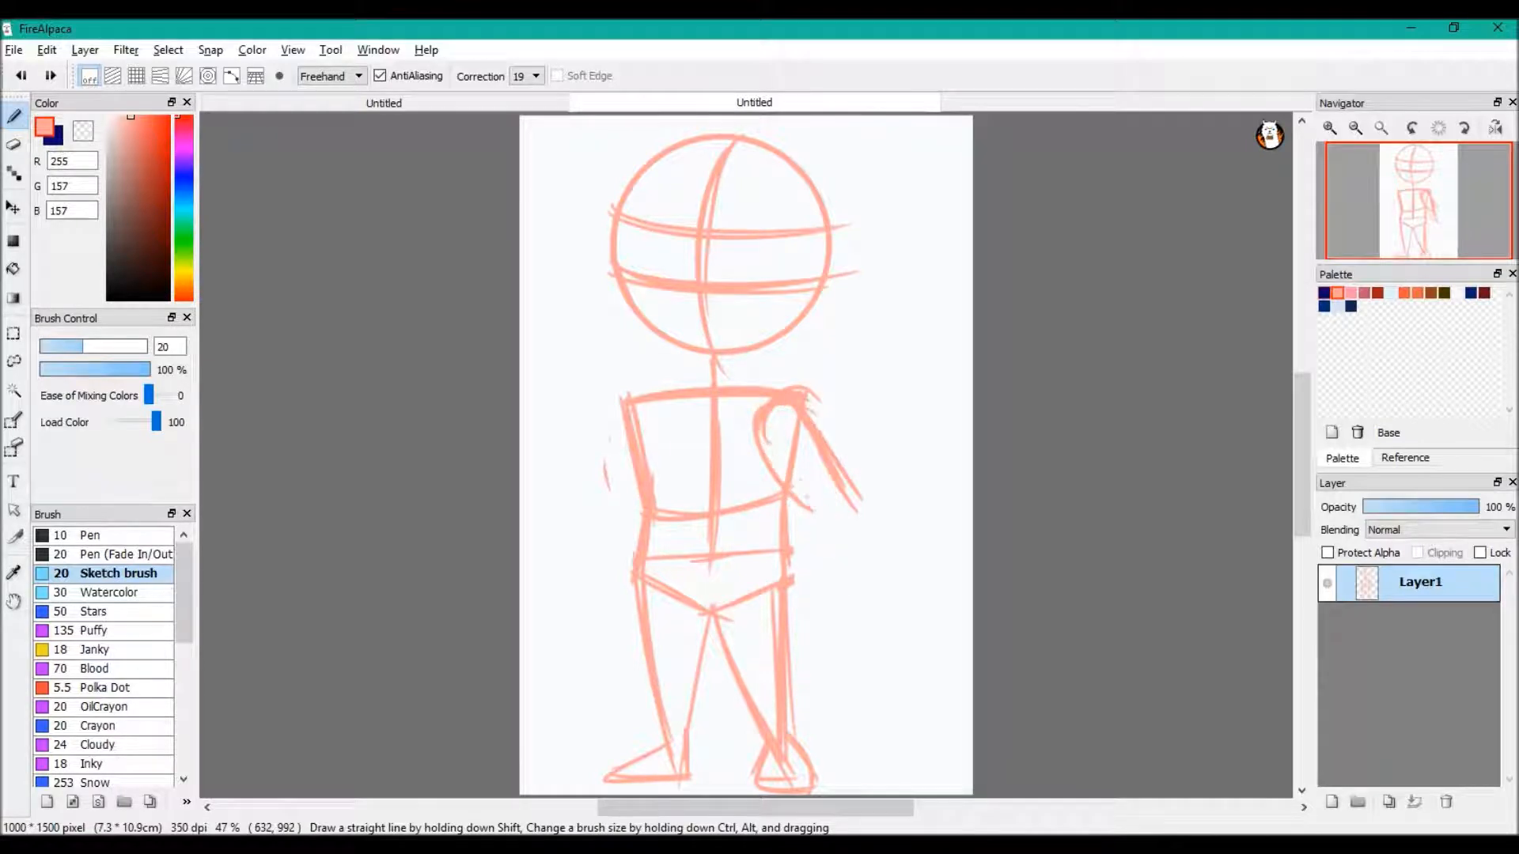
key(ctrl+z)
key(ctrl+z)
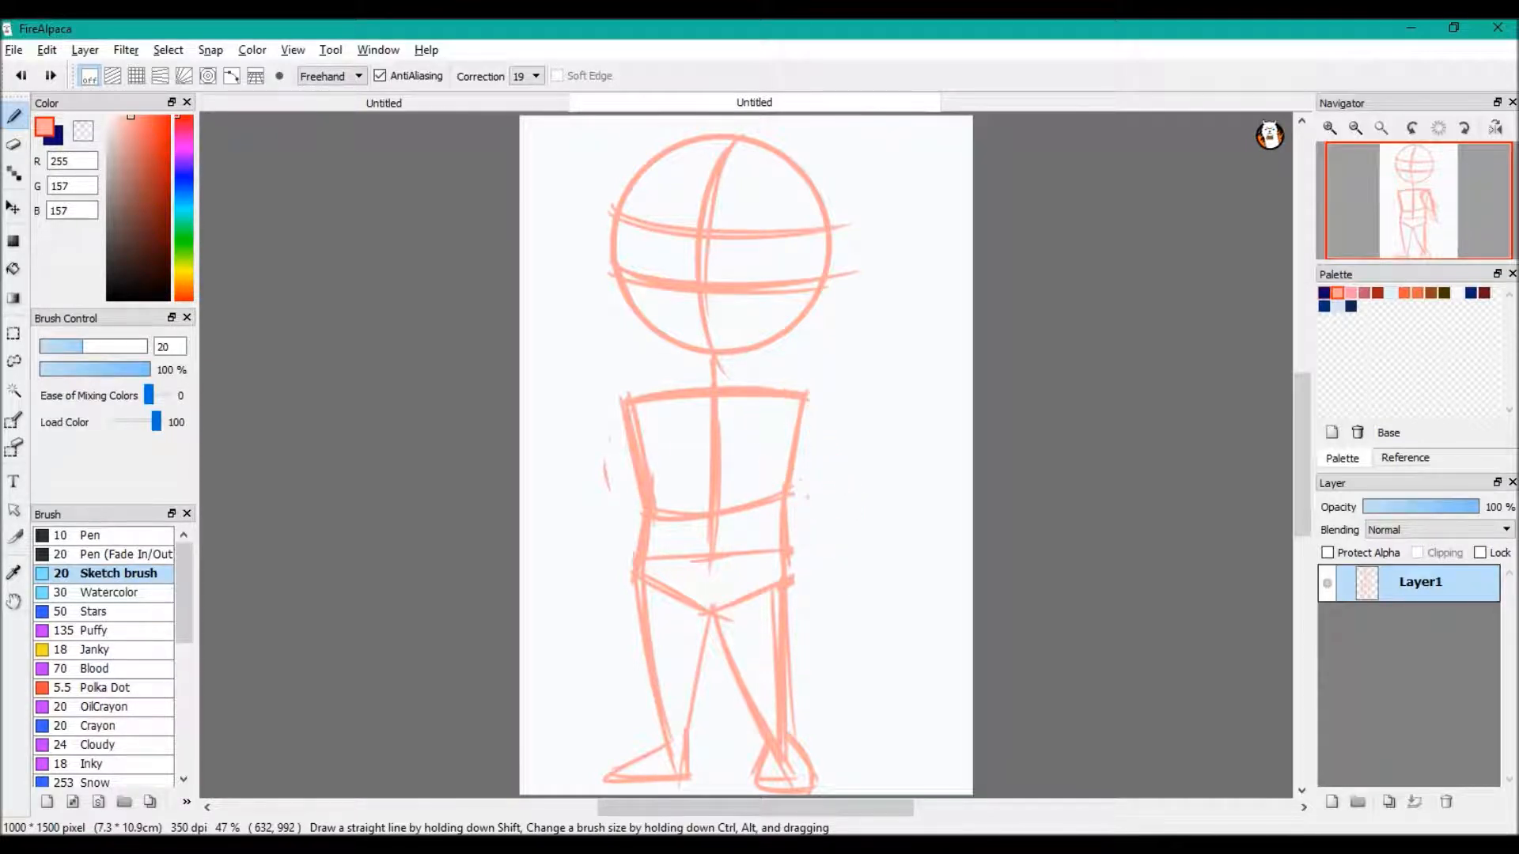
Sketch both arms hanging down beside the torso from the shoulders to hip level
mouse_move(800, 401)
mouse_down()
mouse_move(764, 434)
mouse_move(817, 488)
mouse_move(827, 542)
mouse_up()
drag(804, 478, 839, 586)
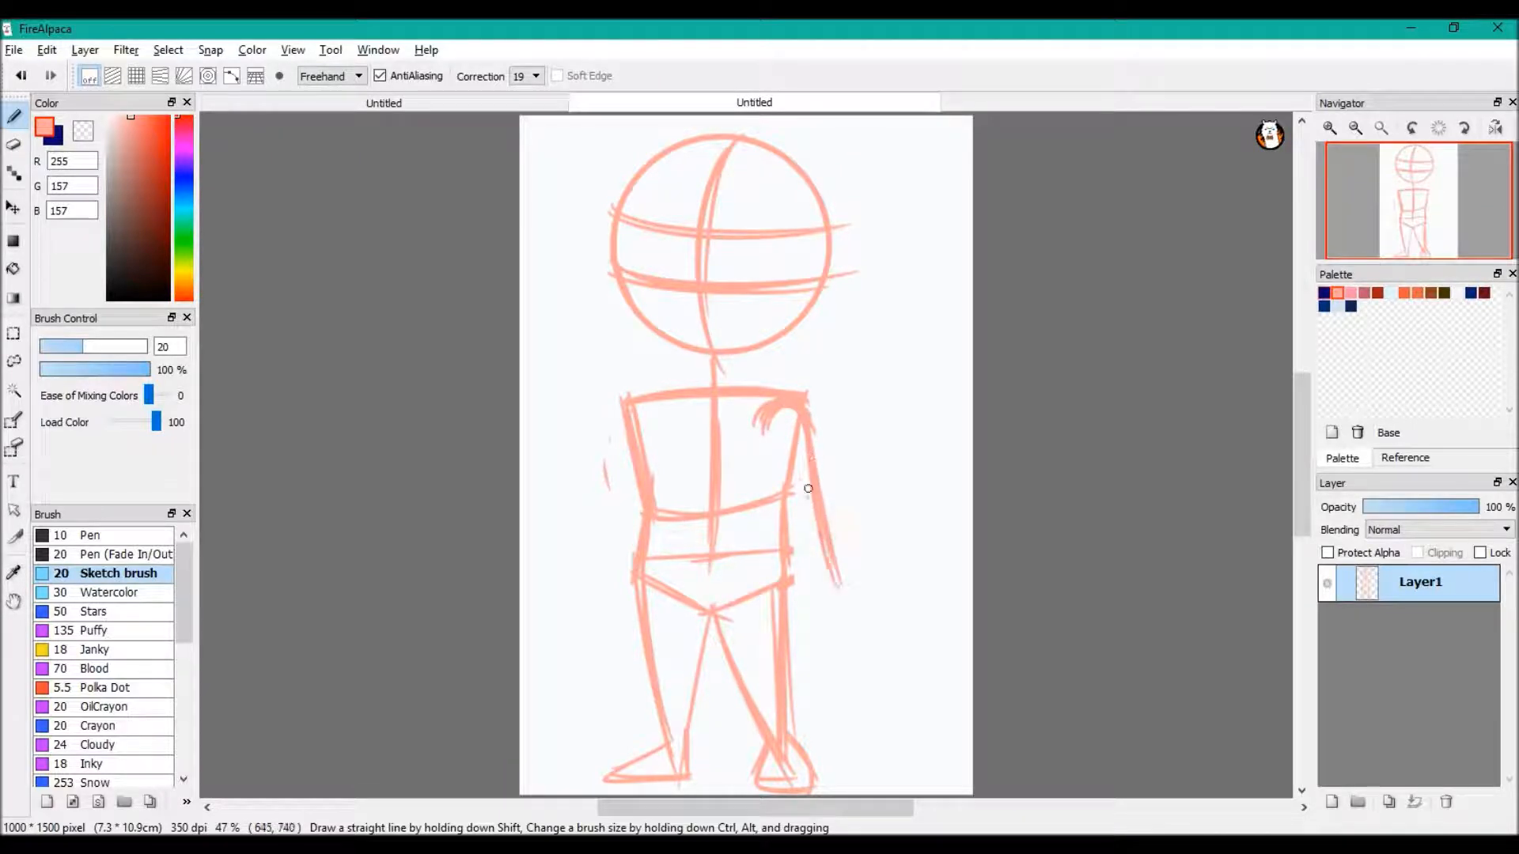
mouse_move(766, 410)
mouse_down()
mouse_move(772, 529)
mouse_move(815, 606)
mouse_up()
drag(801, 417, 826, 578)
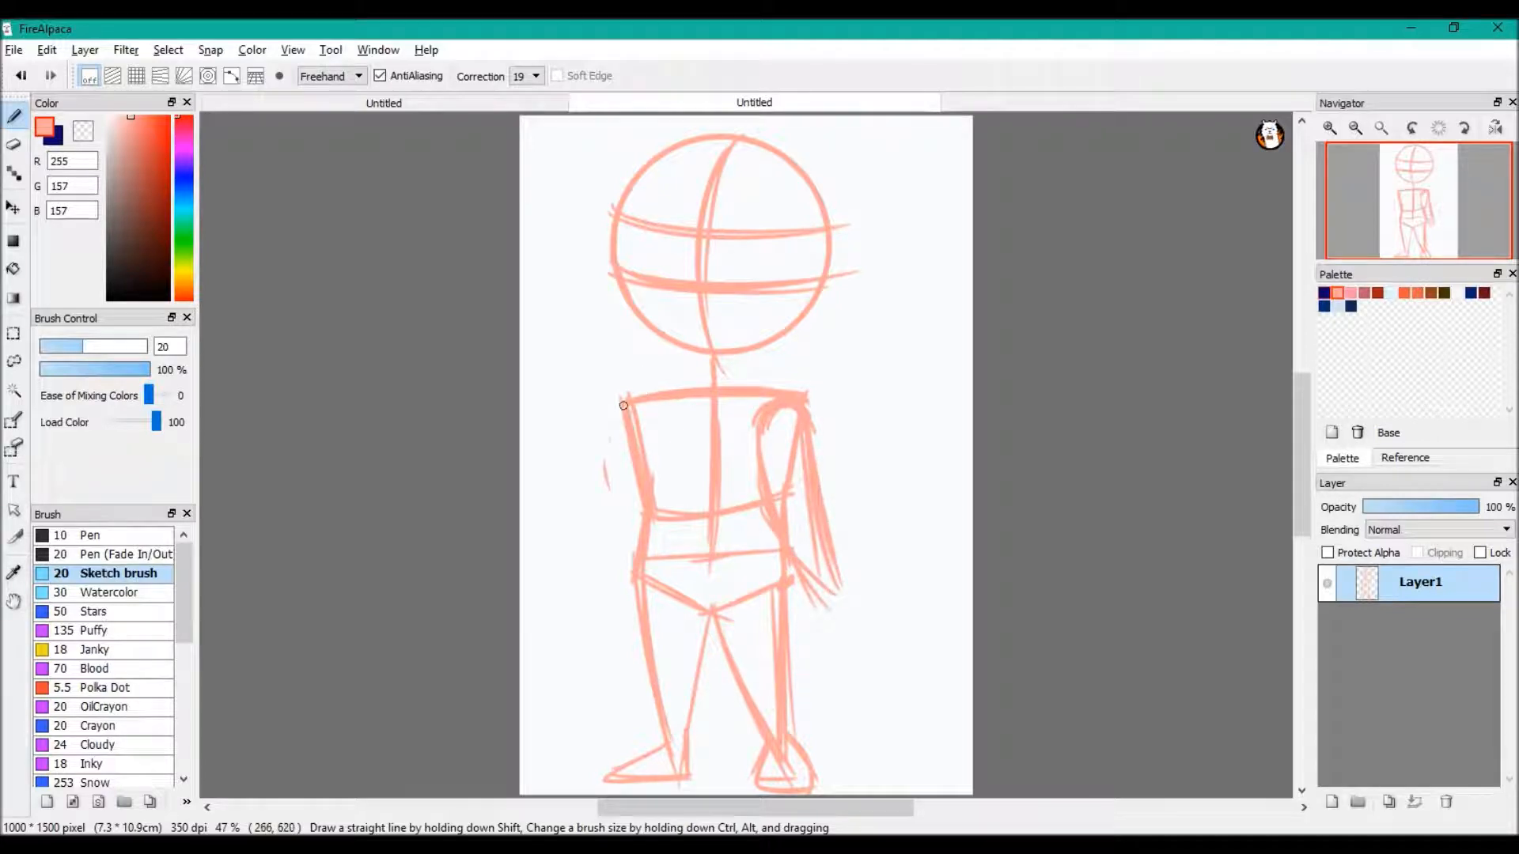
drag(625, 400, 597, 566)
drag(609, 490, 609, 601)
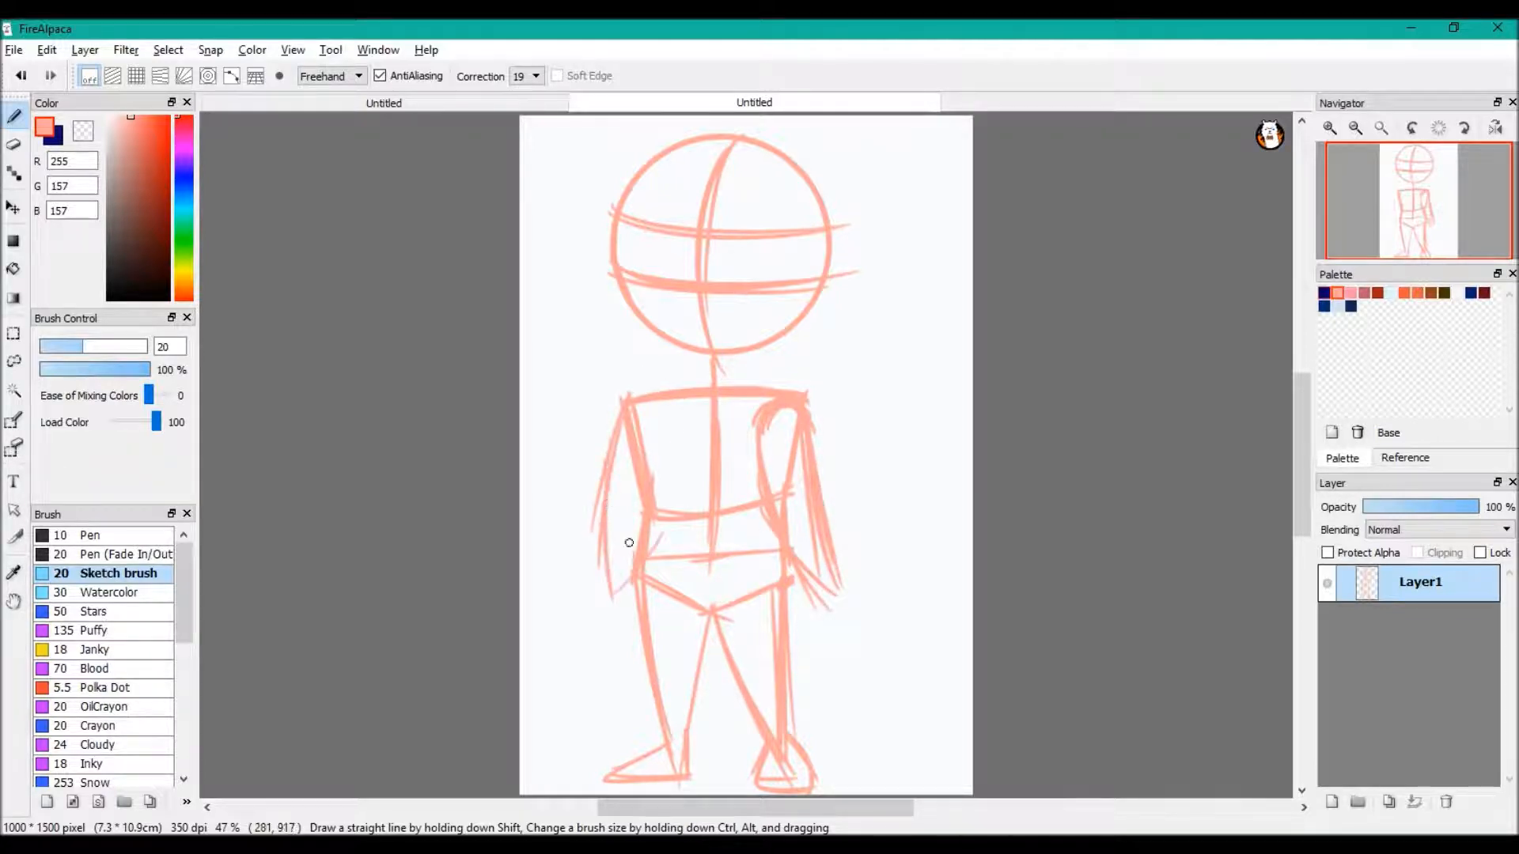
Select the head with a rectangular selection that ends just above the shoulders
key(m)
mouse_move(576, 117)
mouse_down()
mouse_move(891, 349)
mouse_move(894, 369)
mouse_up()
click(167, 49)
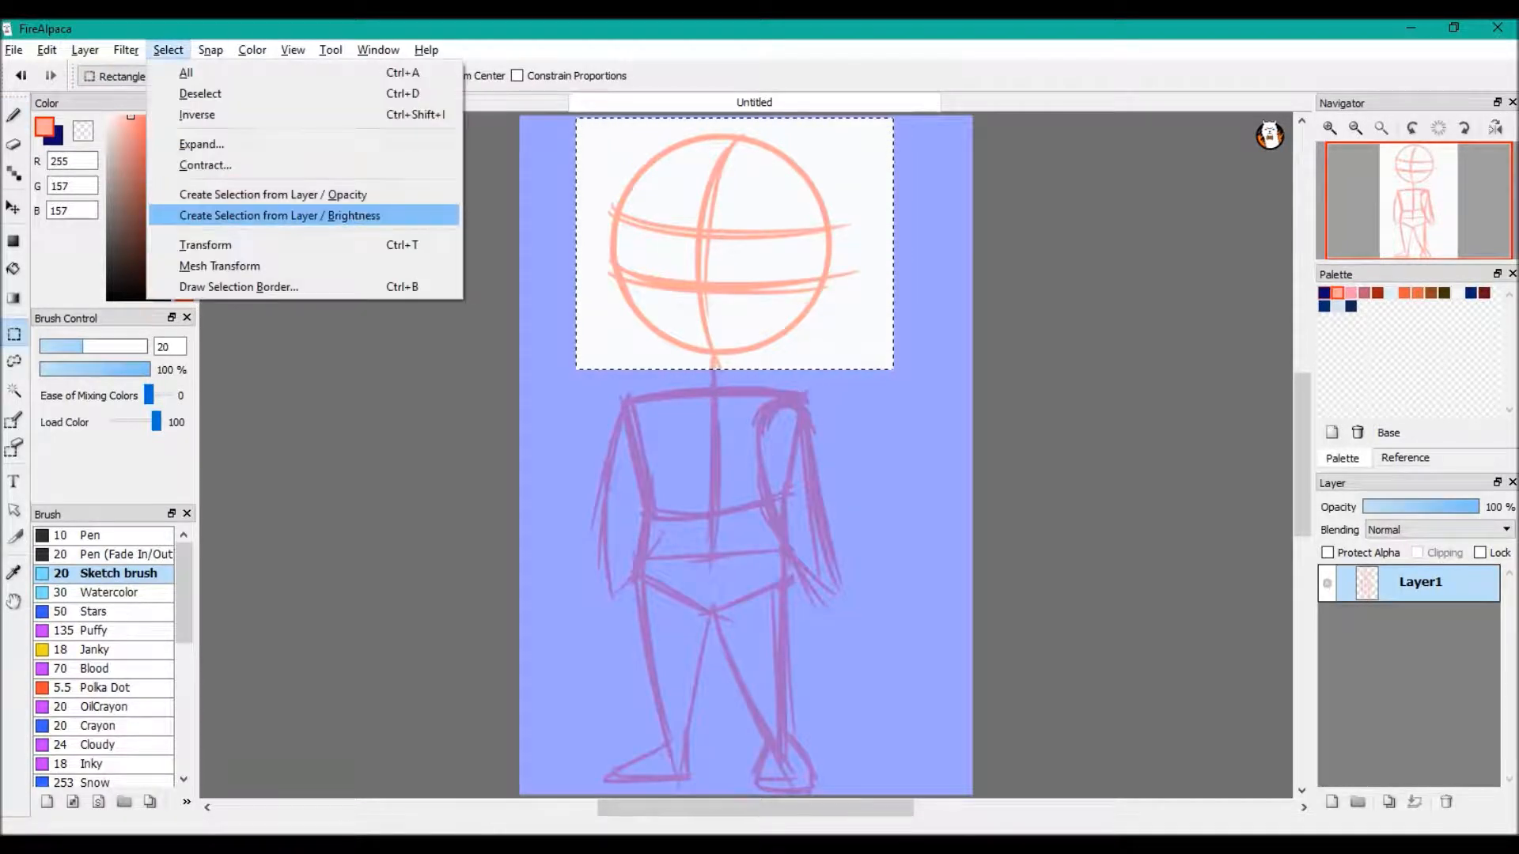
click(180, 244)
drag(735, 229, 724, 238)
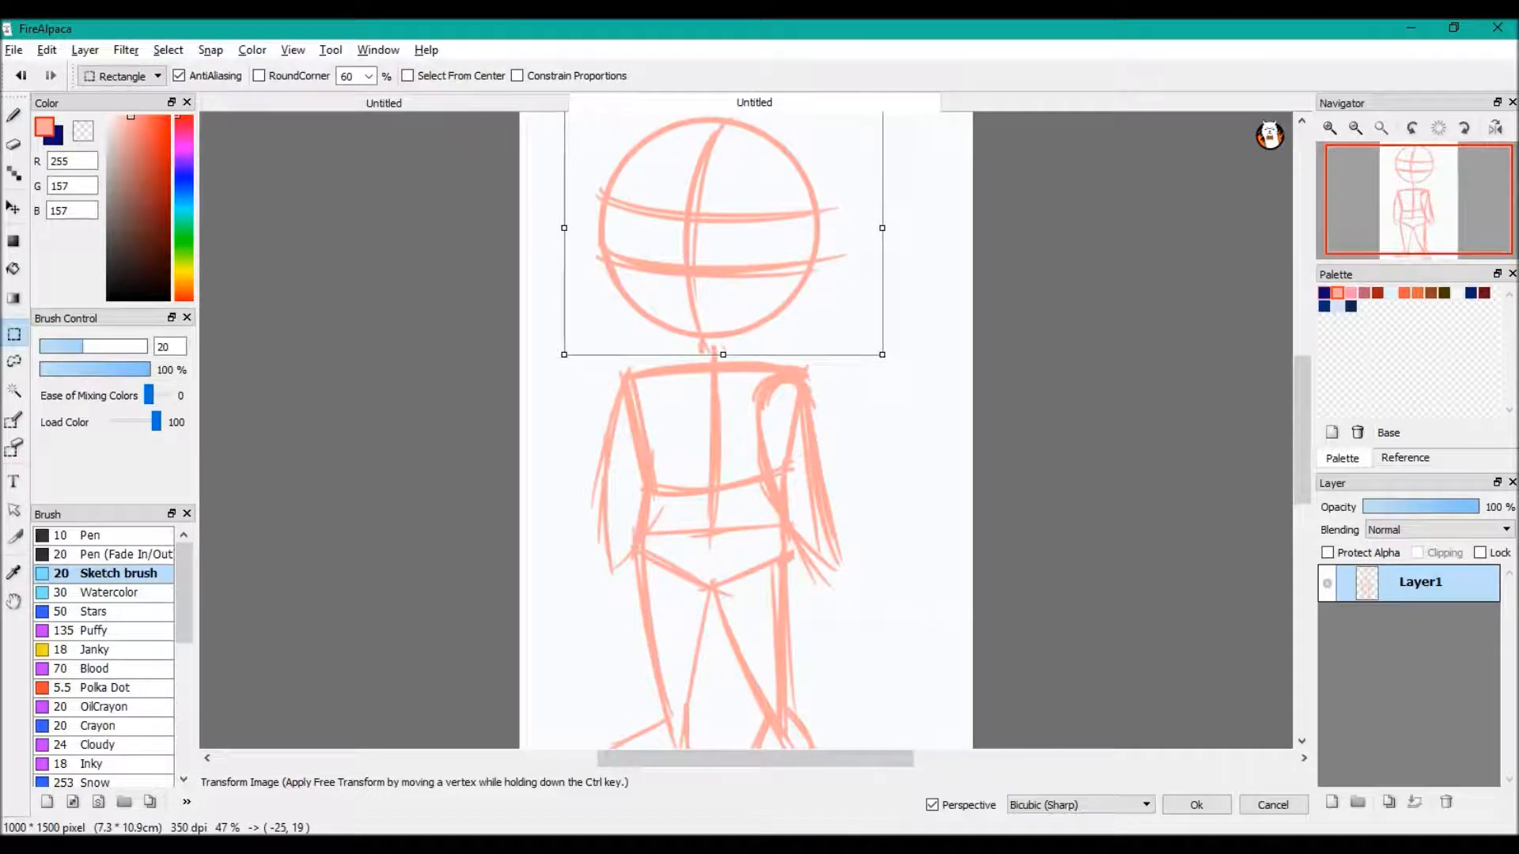
drag(882, 354, 895, 365)
drag(724, 238, 723, 238)
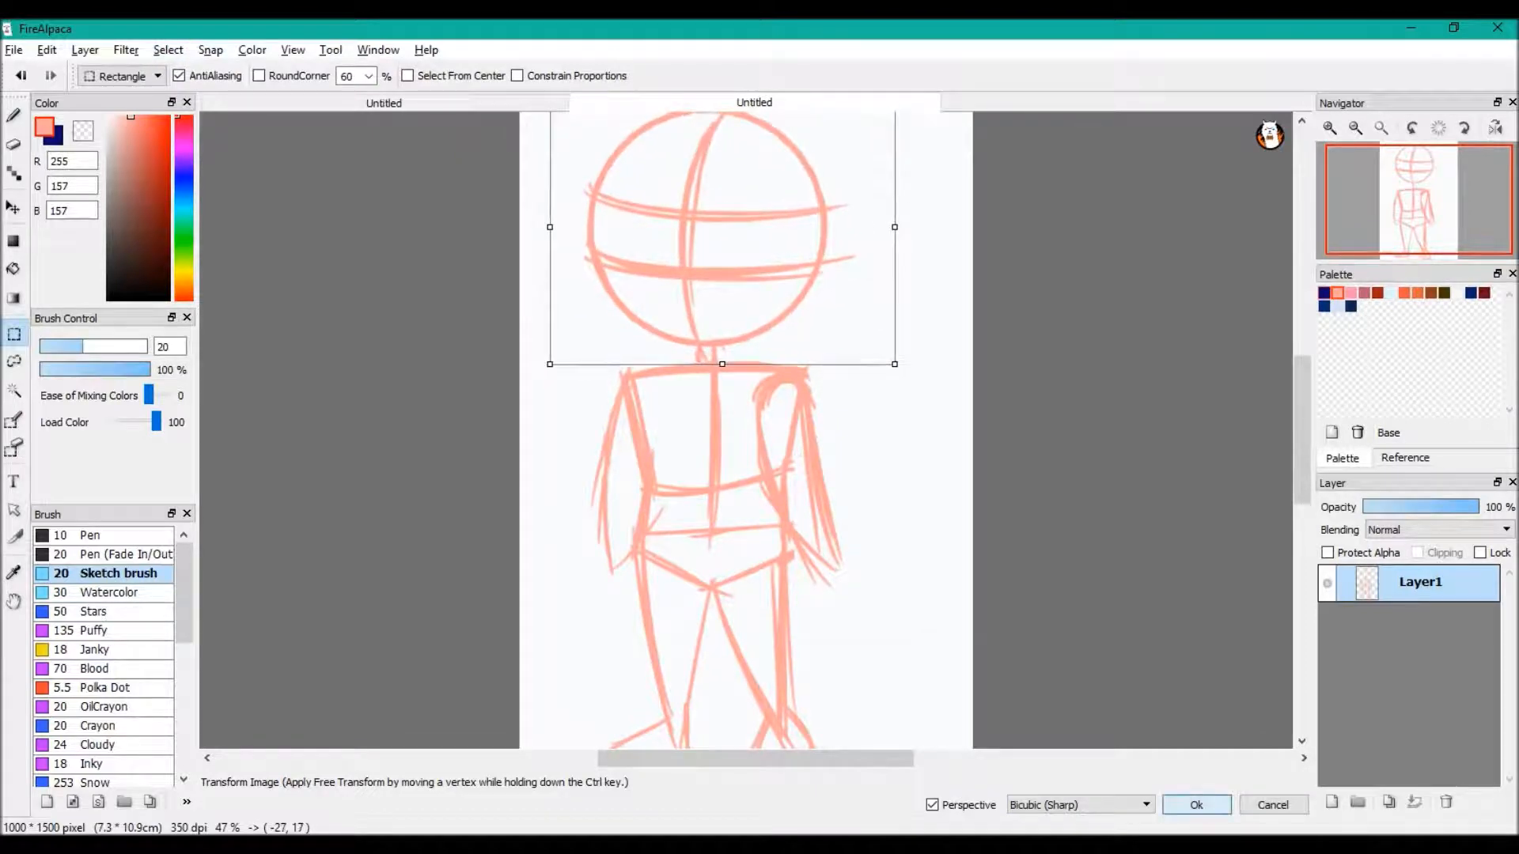
key(Return)
click(21, 76)
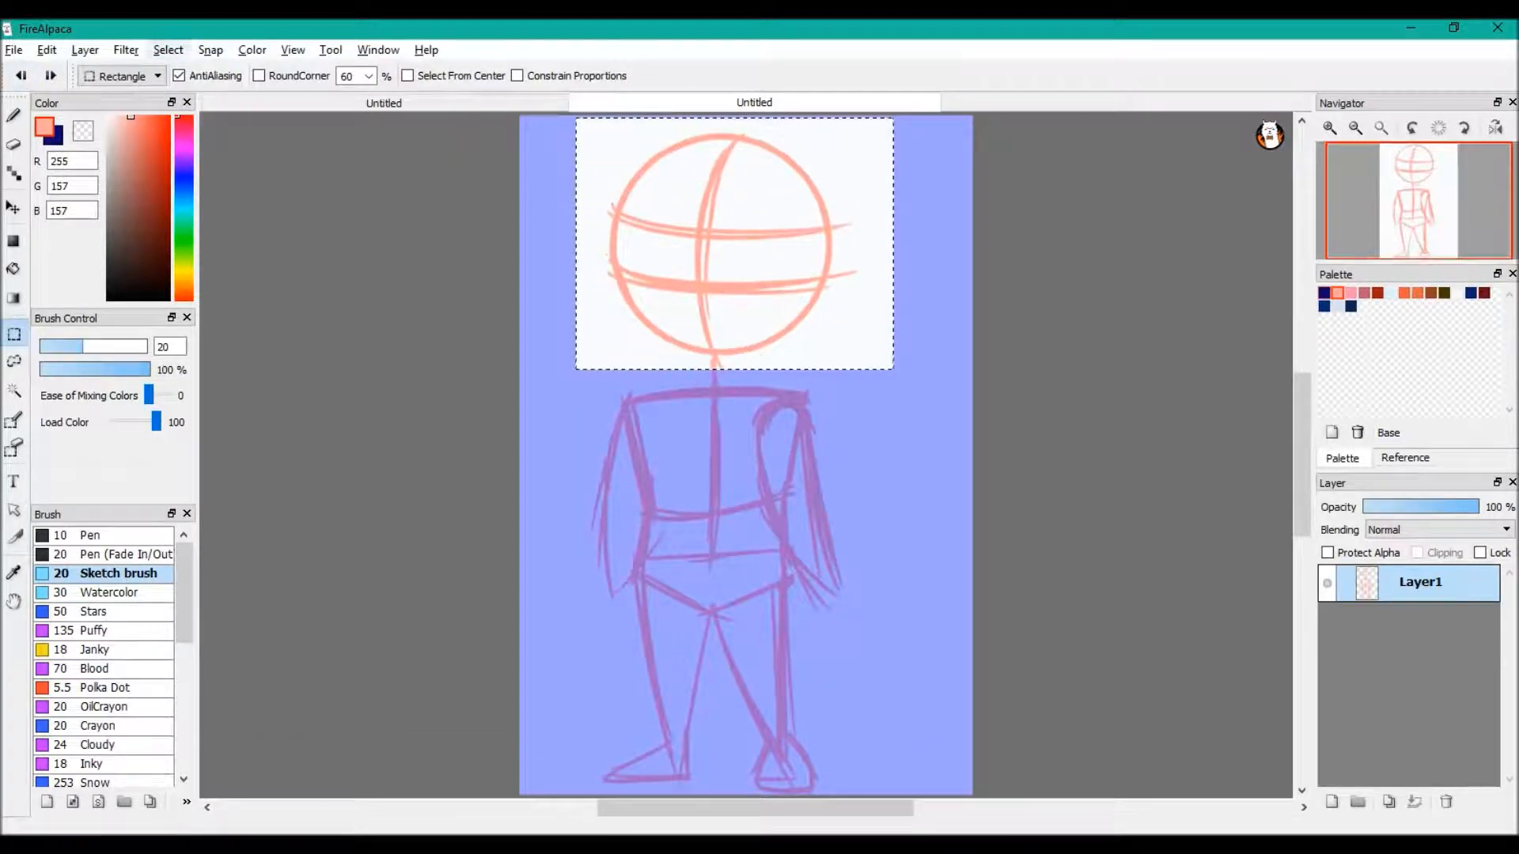
Transform the selected head to stretch it slightly down toward the shoulders, and move the whole figure up and slightly right
click(167, 50)
click(204, 244)
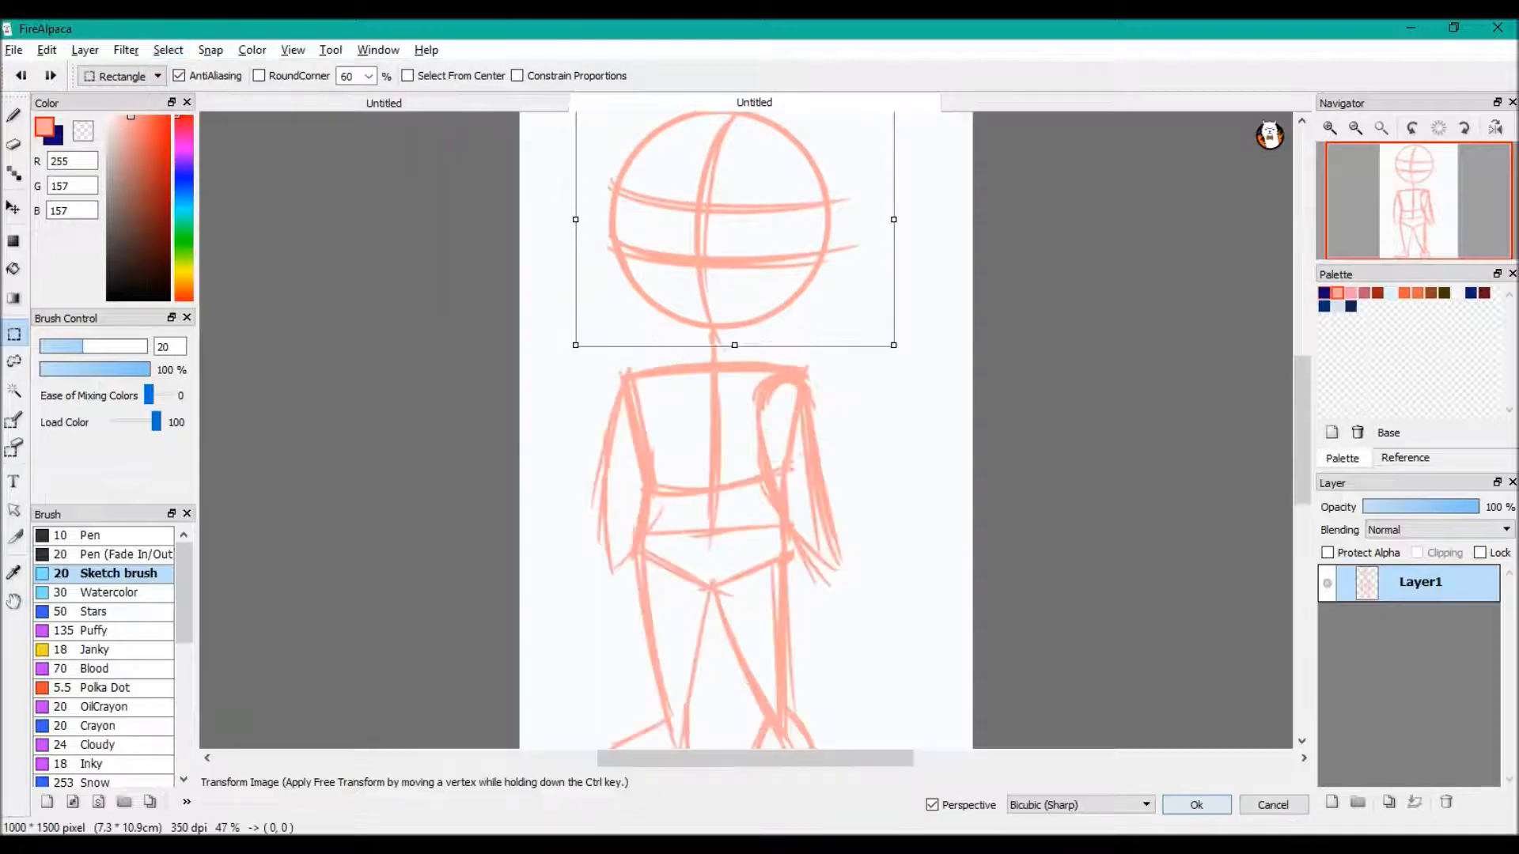
drag(886, 340, 897, 360)
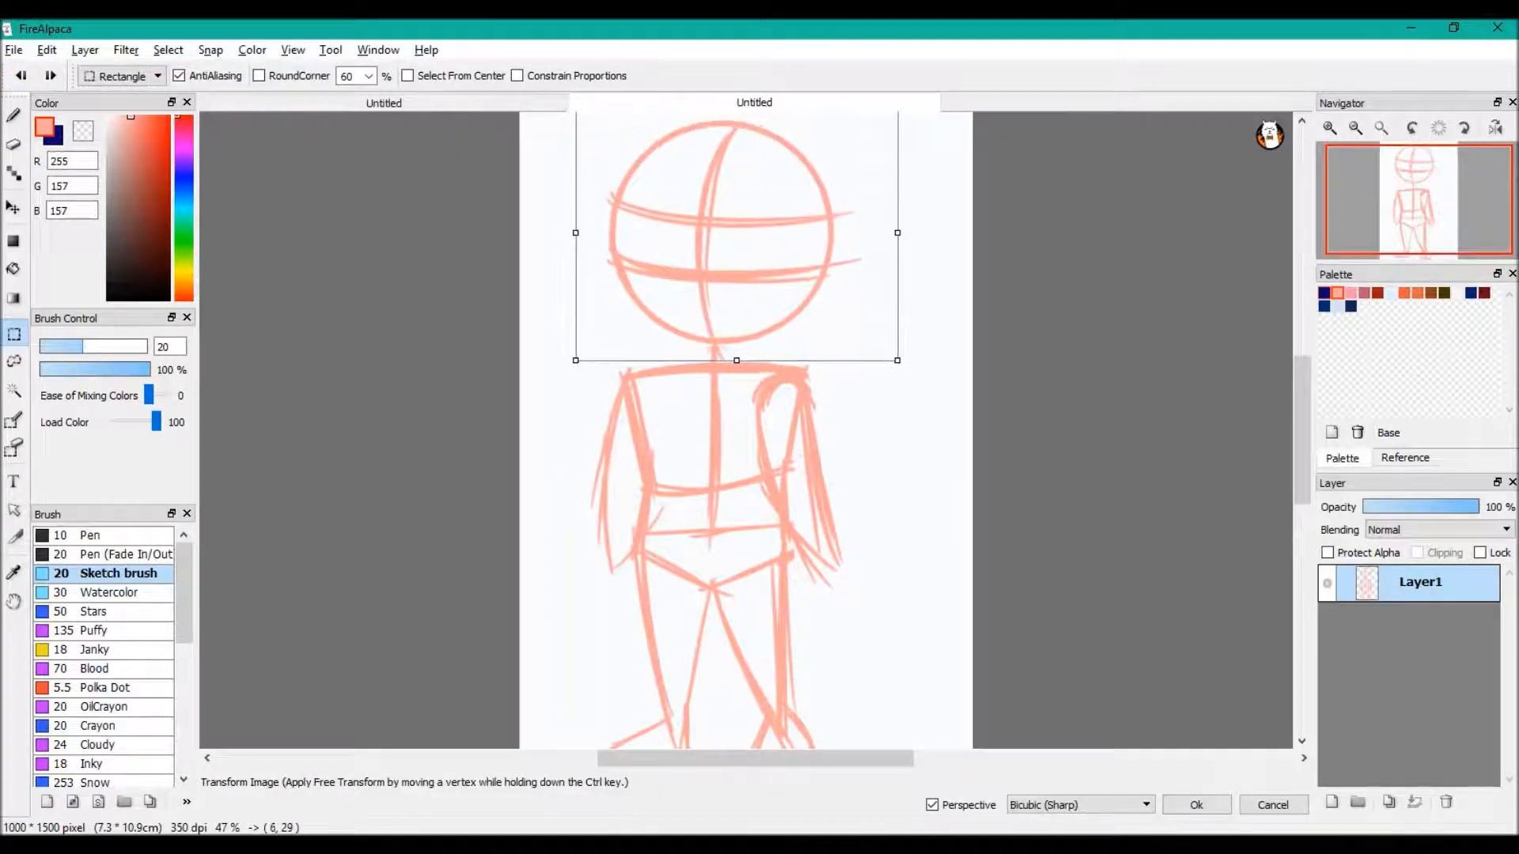
click(1196, 805)
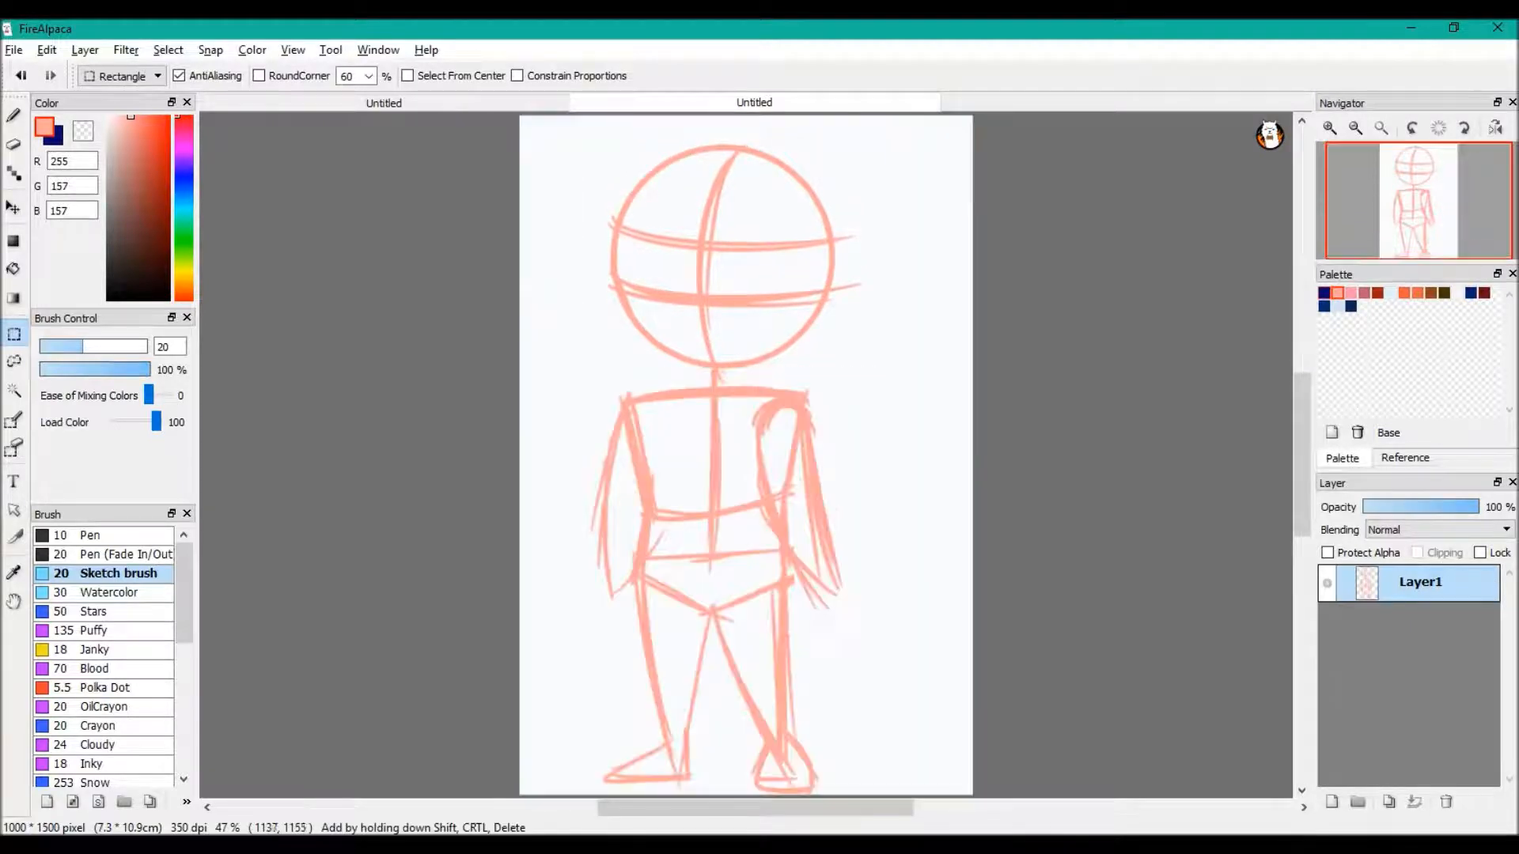
click(13, 208)
drag(736, 475, 745, 450)
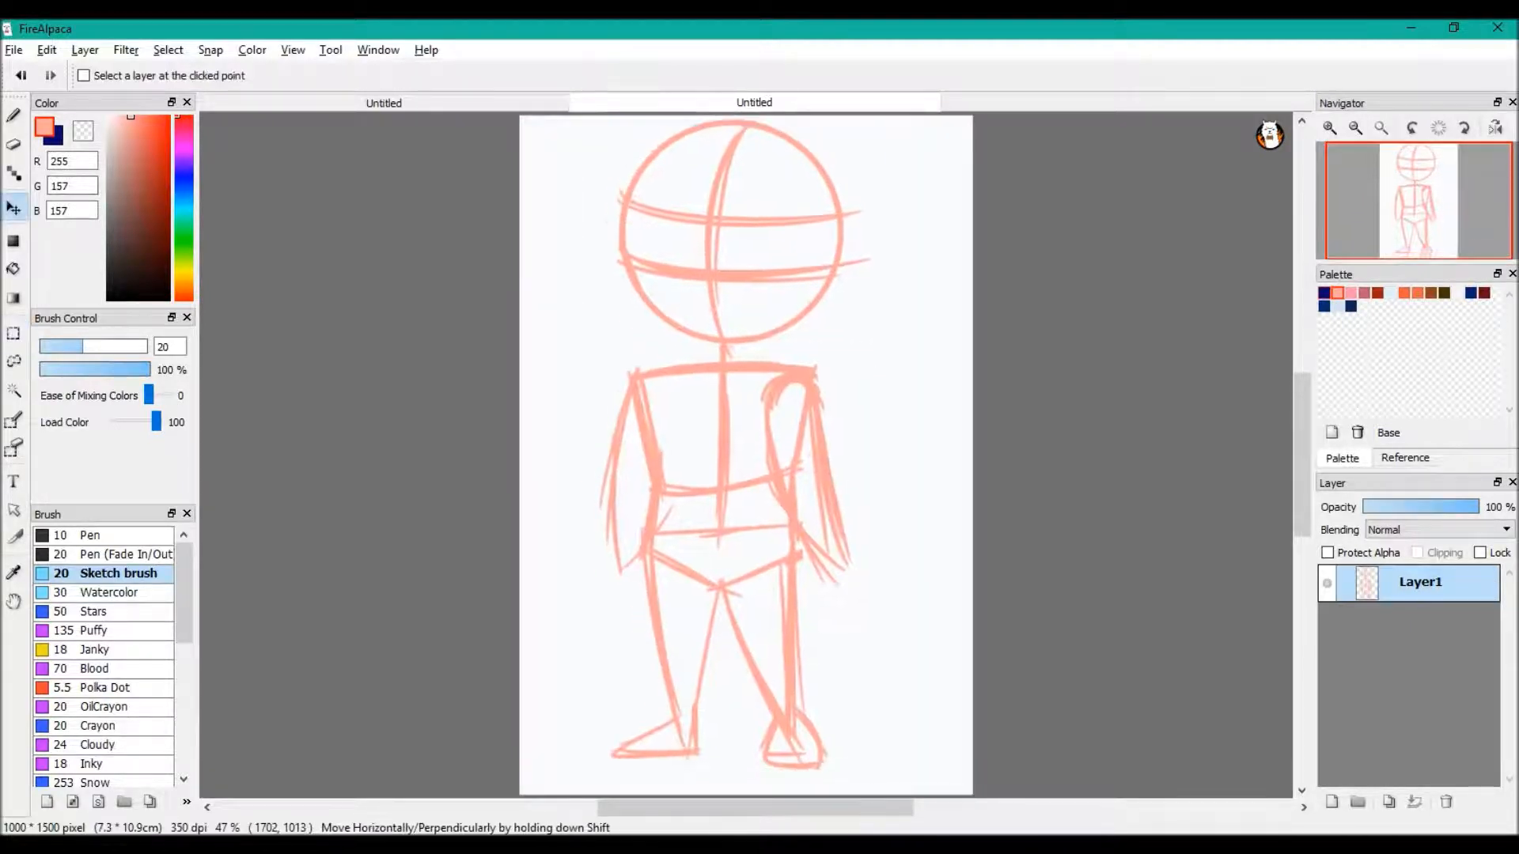
Rename the sketch layer to Base
double_click(1420, 583)
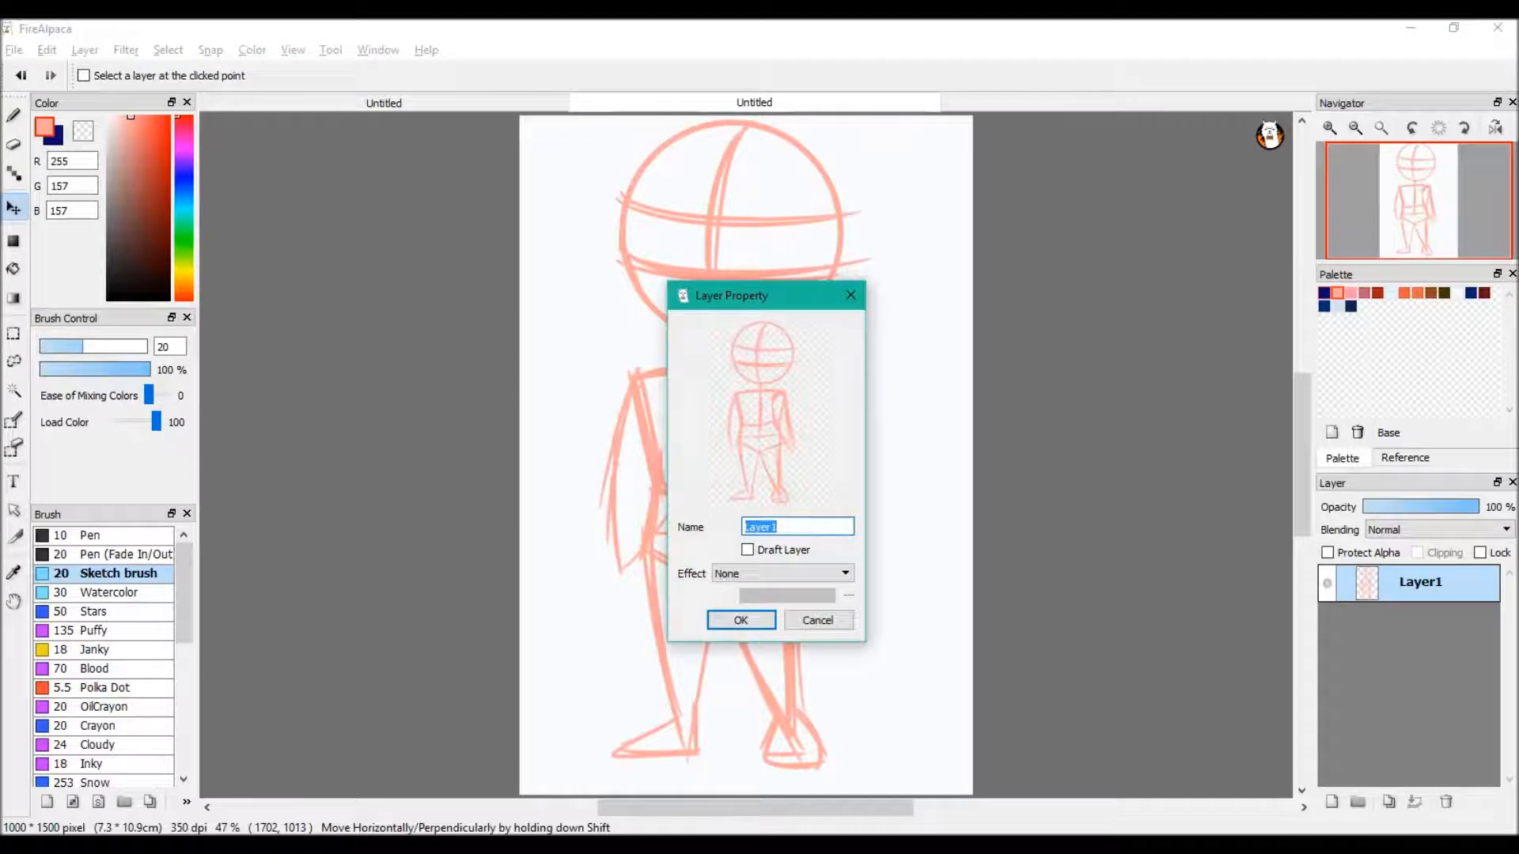
text(Base)
key(Return)
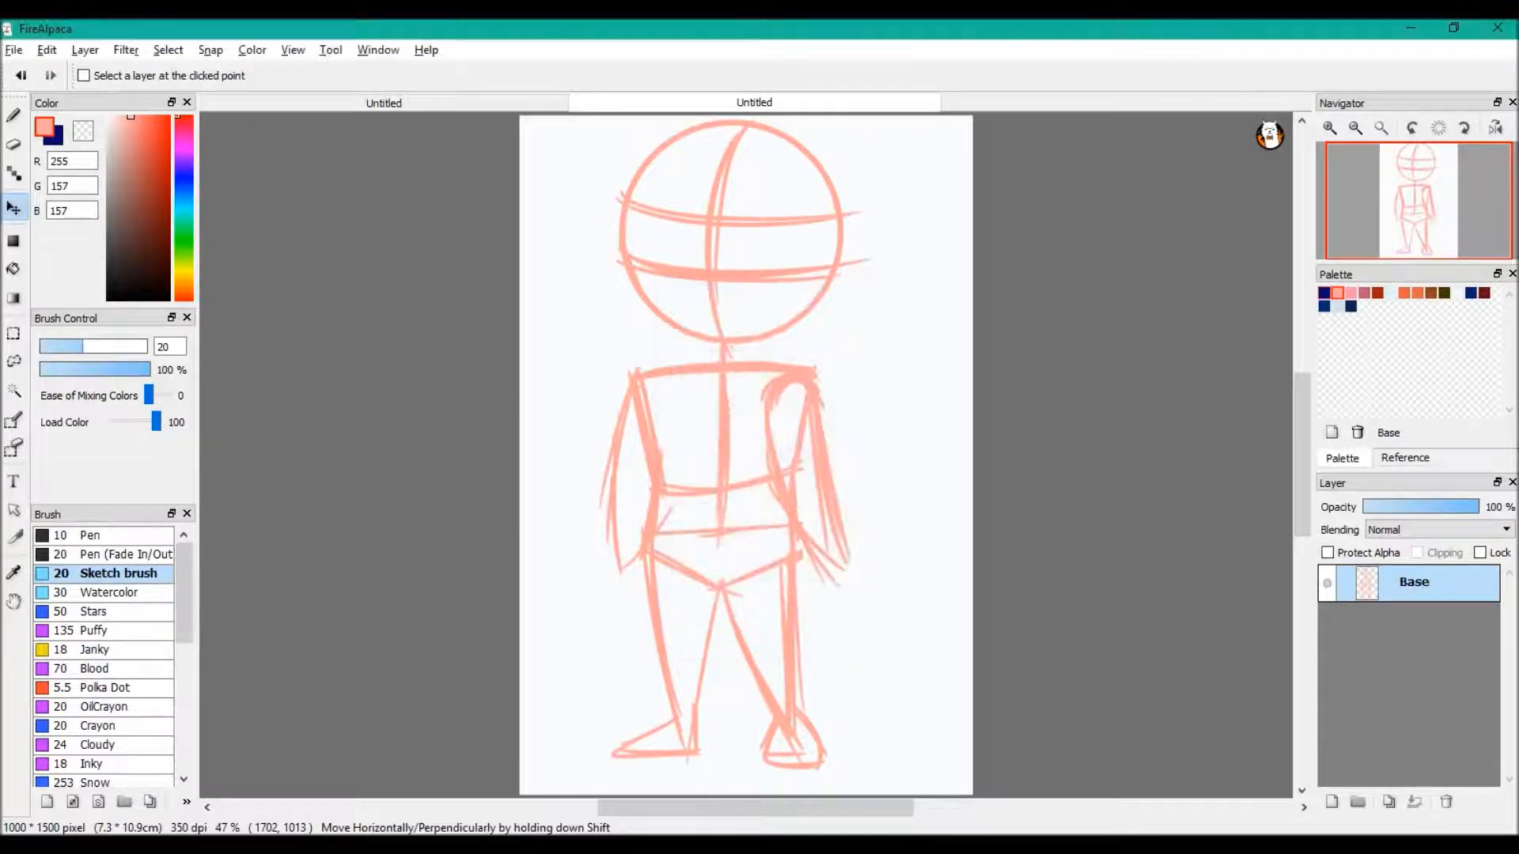
Move the figure slightly down on the canvas and add a new layer above the Base layer
drag(697, 537, 699, 558)
click(1332, 802)
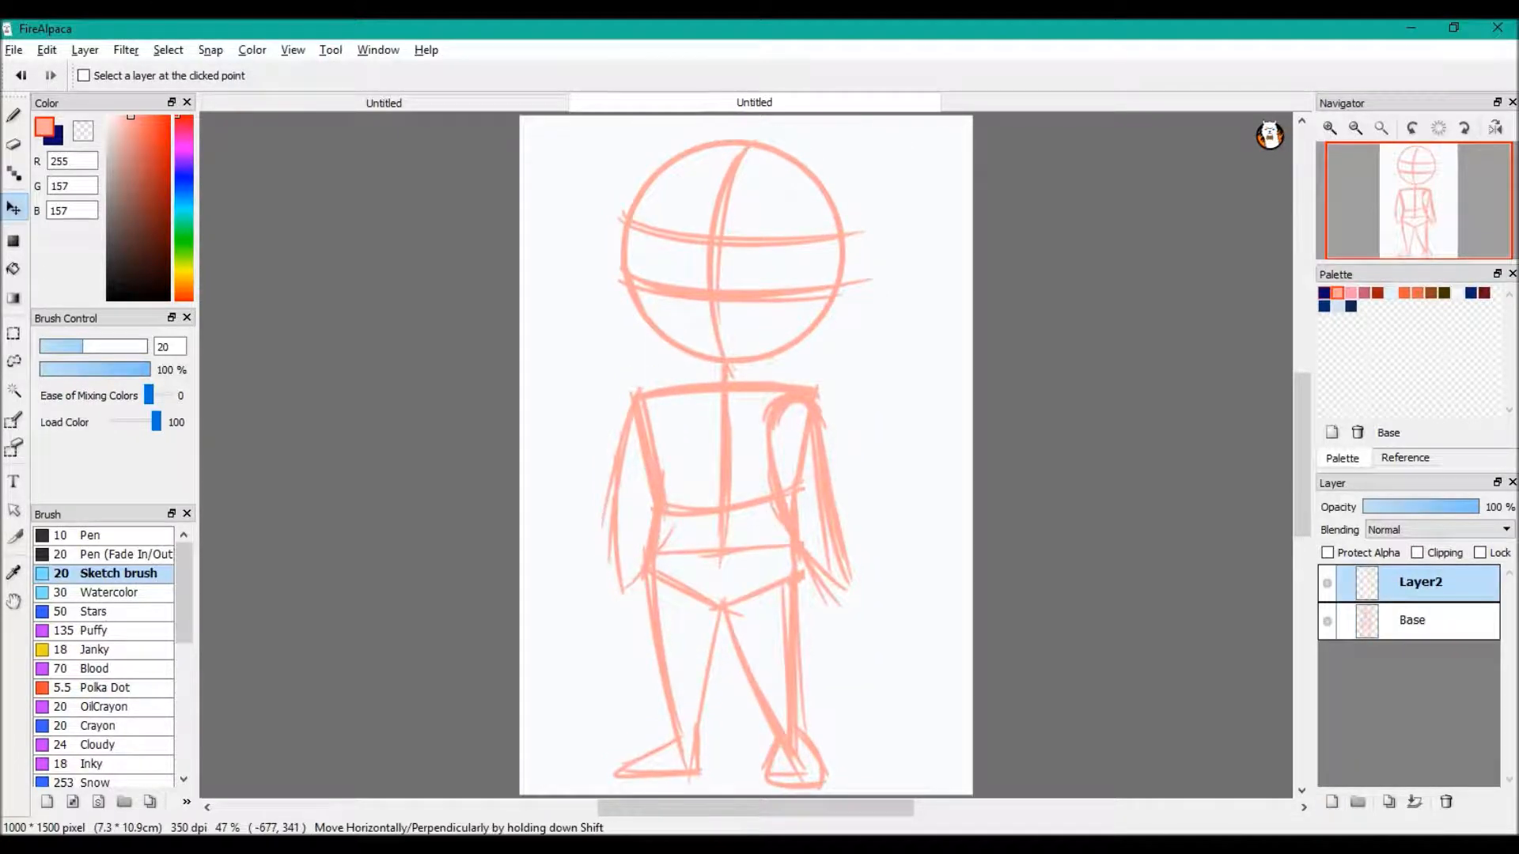
On the Base layer, sketch the hand at the end of the figure's right-side arm with the Sketch brush
click(14, 116)
click(1413, 621)
scroll(638, 651, up, 3)
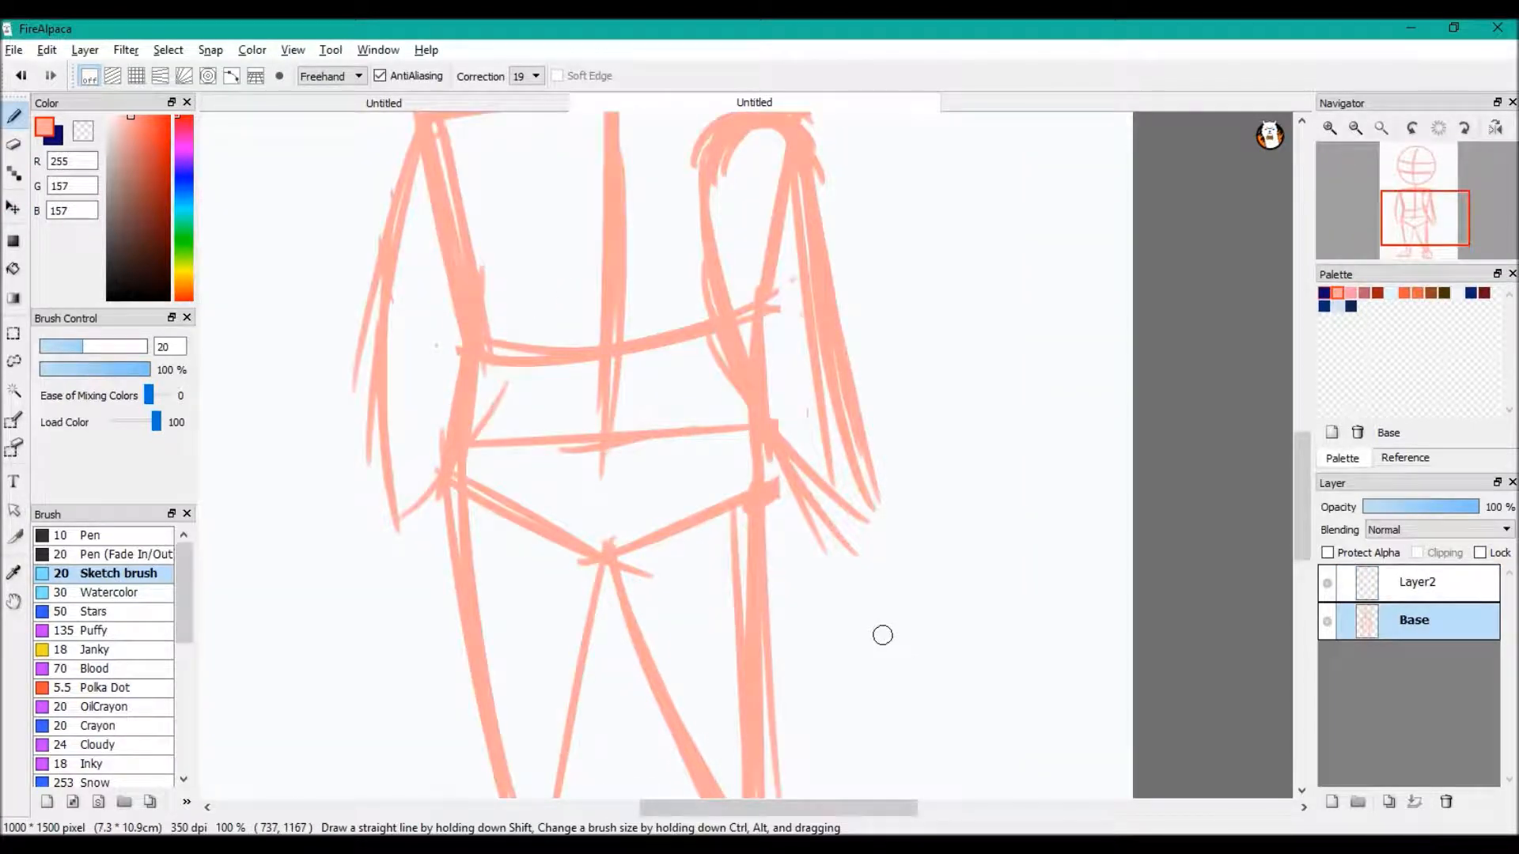
drag(777, 431, 858, 386)
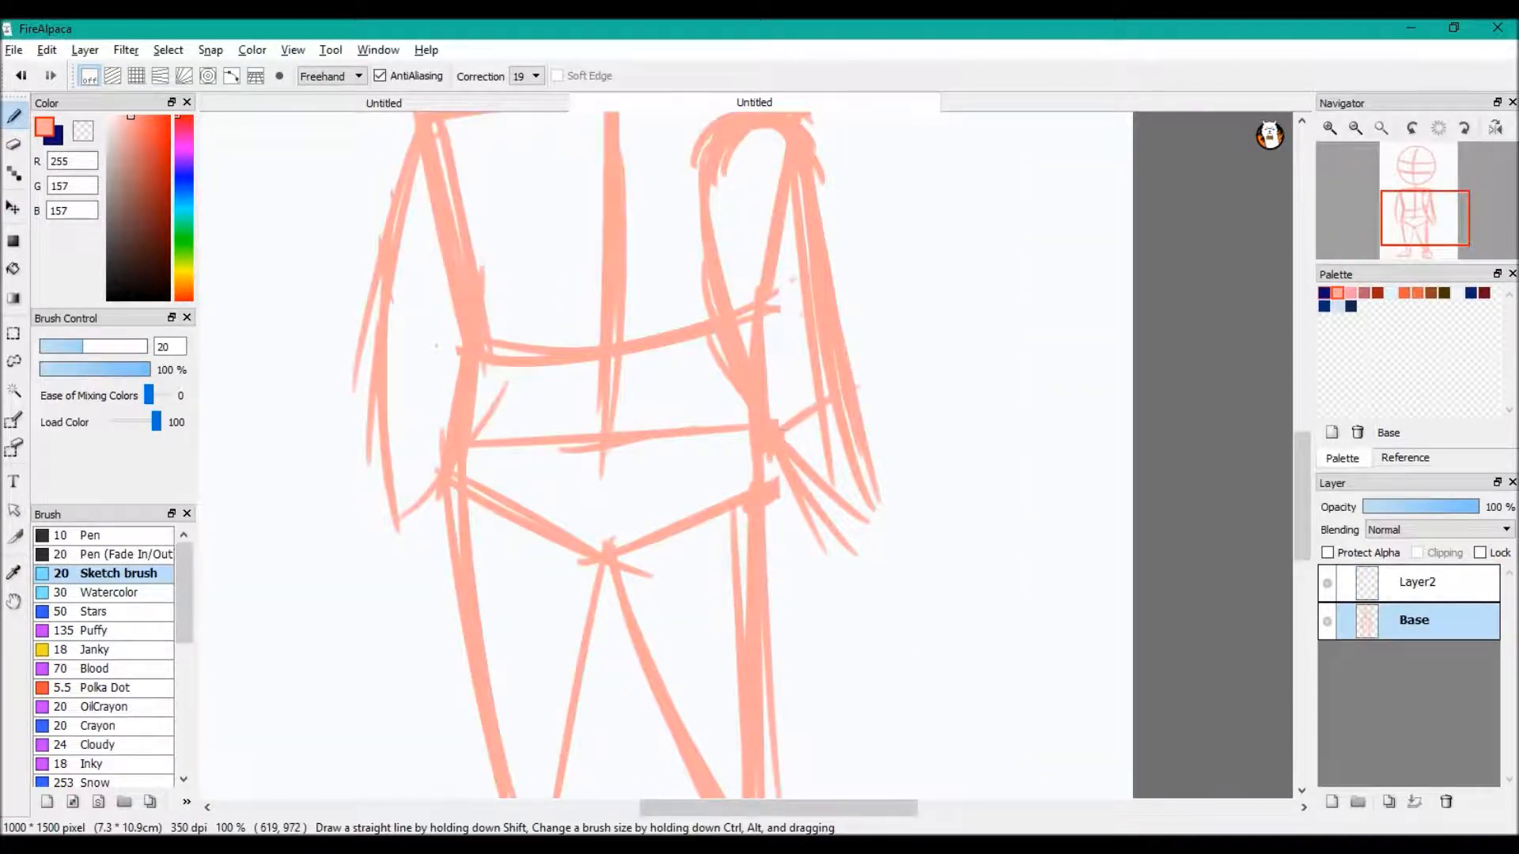
drag(778, 470, 811, 544)
mouse_move(803, 497)
mouse_down()
mouse_move(829, 549)
mouse_move(941, 485)
mouse_up()
drag(859, 530, 937, 473)
drag(857, 391, 922, 483)
drag(865, 419, 904, 476)
Sketch the hand on the figure's left-side arm and finish the outlines of both hands
mouse_move(380, 405)
mouse_down()
mouse_move(447, 427)
mouse_move(324, 494)
mouse_move(447, 553)
mouse_up()
mouse_move(326, 467)
mouse_down()
mouse_move(364, 597)
mouse_move(443, 558)
mouse_up()
mouse_move(829, 540)
mouse_down()
mouse_move(965, 571)
mouse_move(939, 571)
mouse_up()
drag(905, 457, 940, 578)
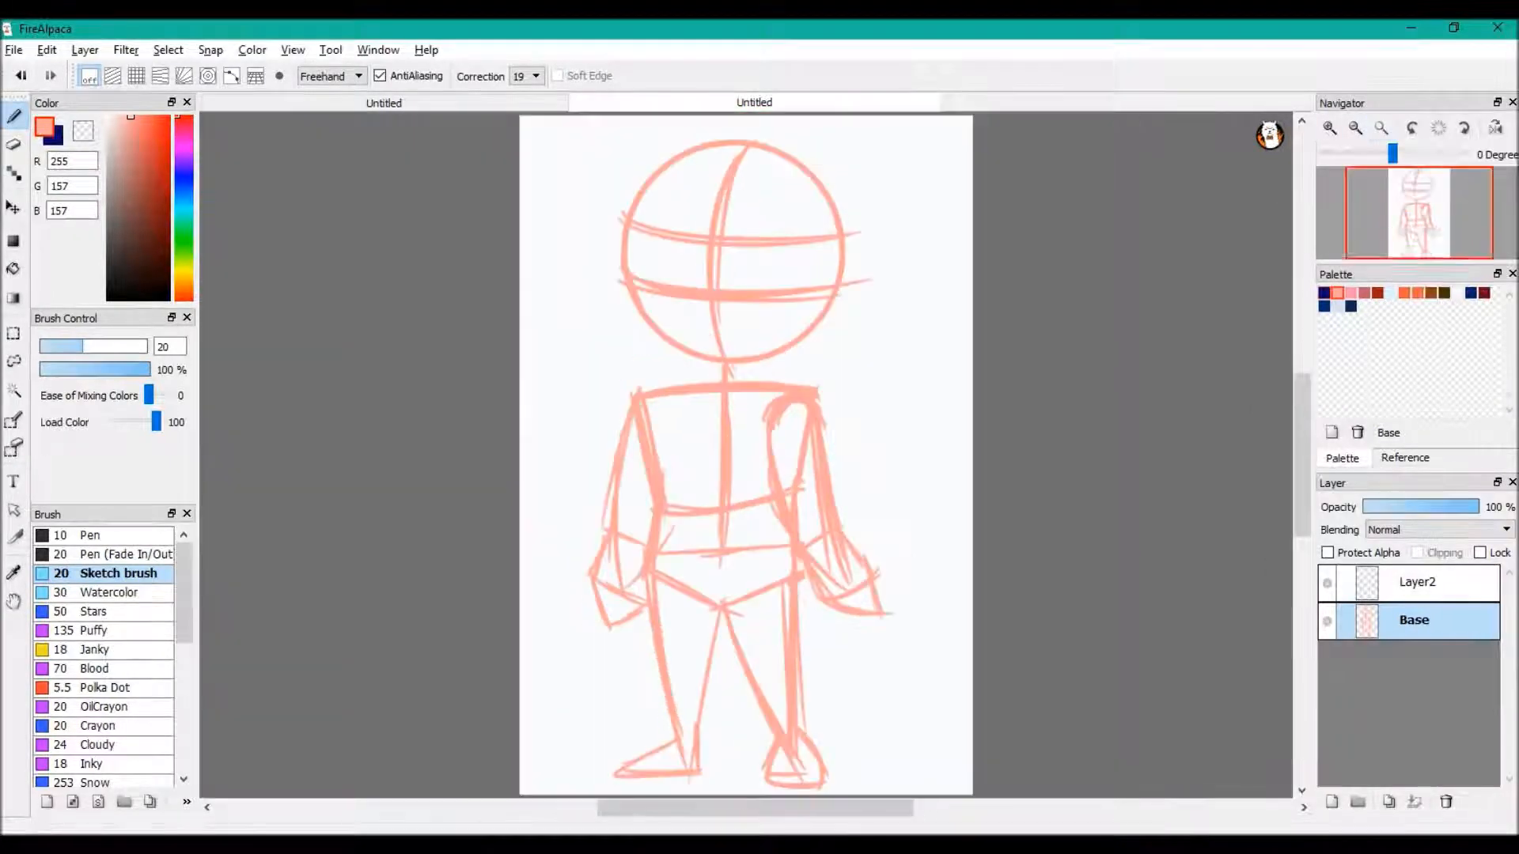
Lower the Base layer's opacity to 53% and make Layer2 active with dark blue (9, 0, 106) as the drawing colour
click(1382, 127)
click(1427, 507)
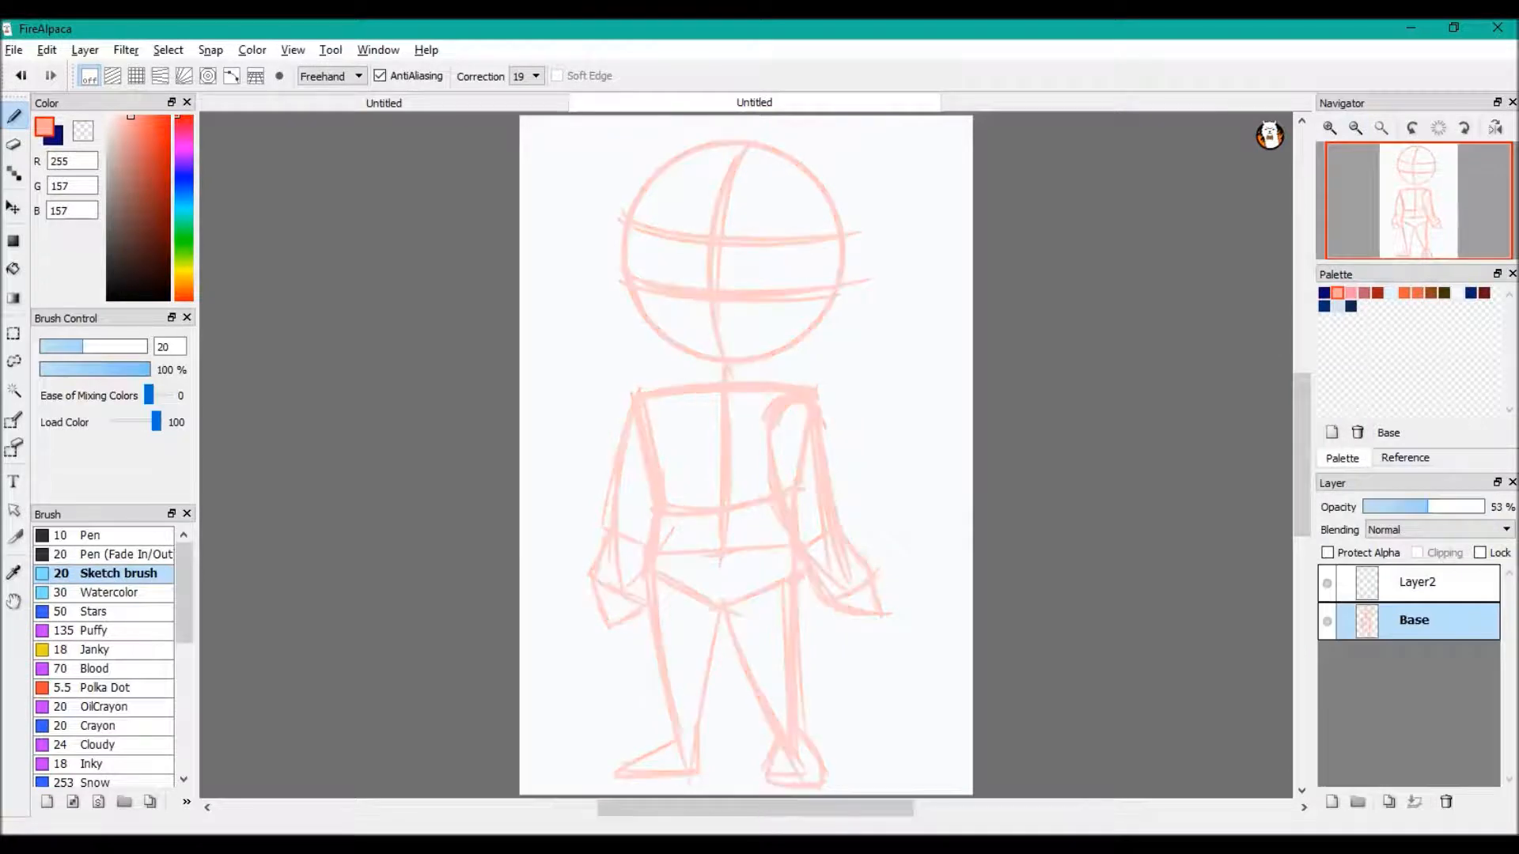
click(1416, 582)
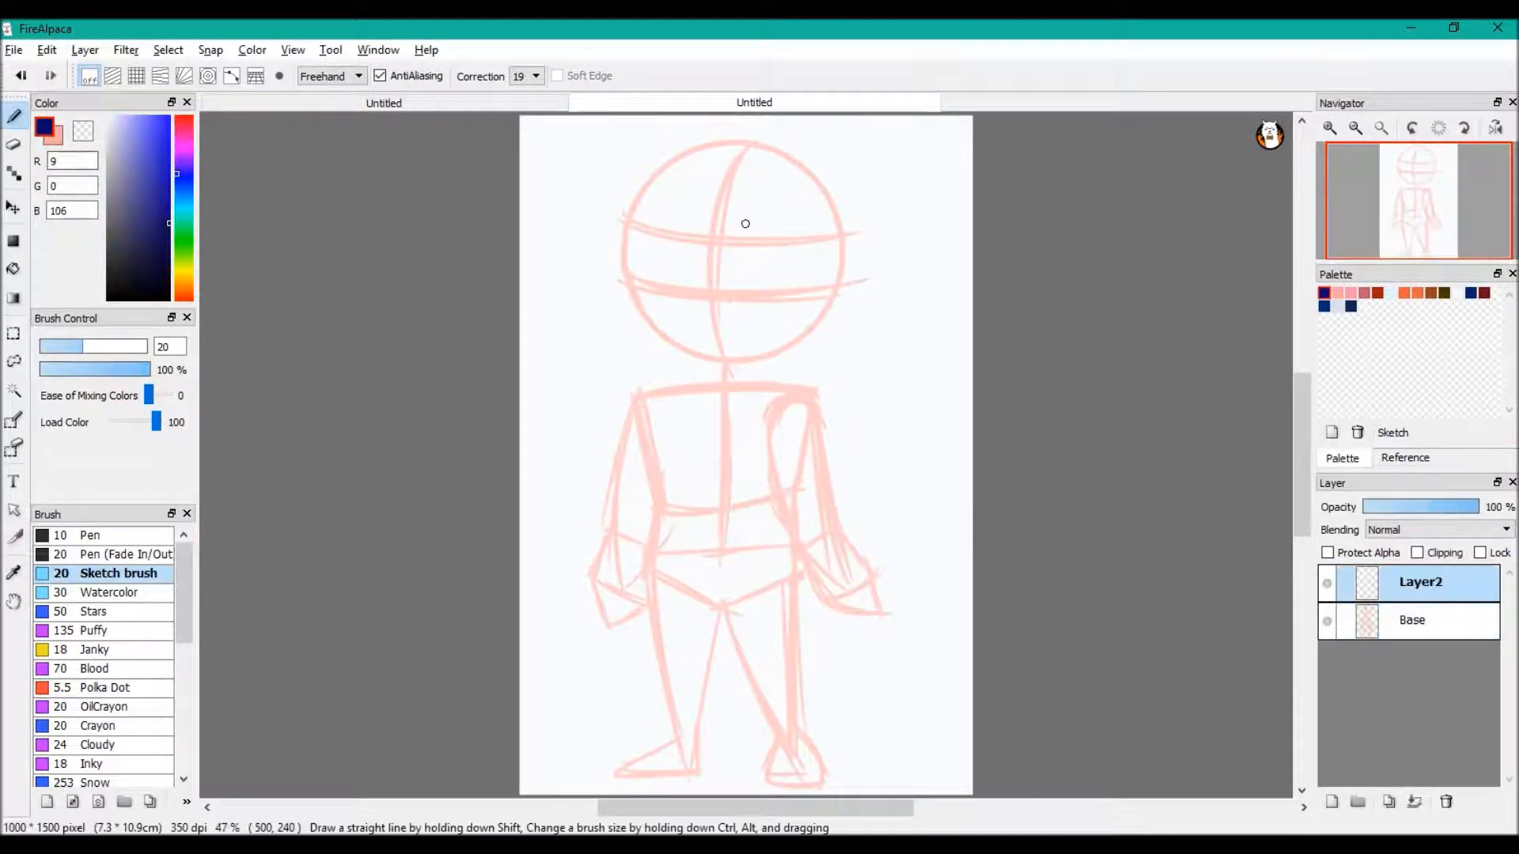
Draw the forehead, cheek and chin outline of the face in dark blue over the head construction circle
scroll(763, 176, up, 2)
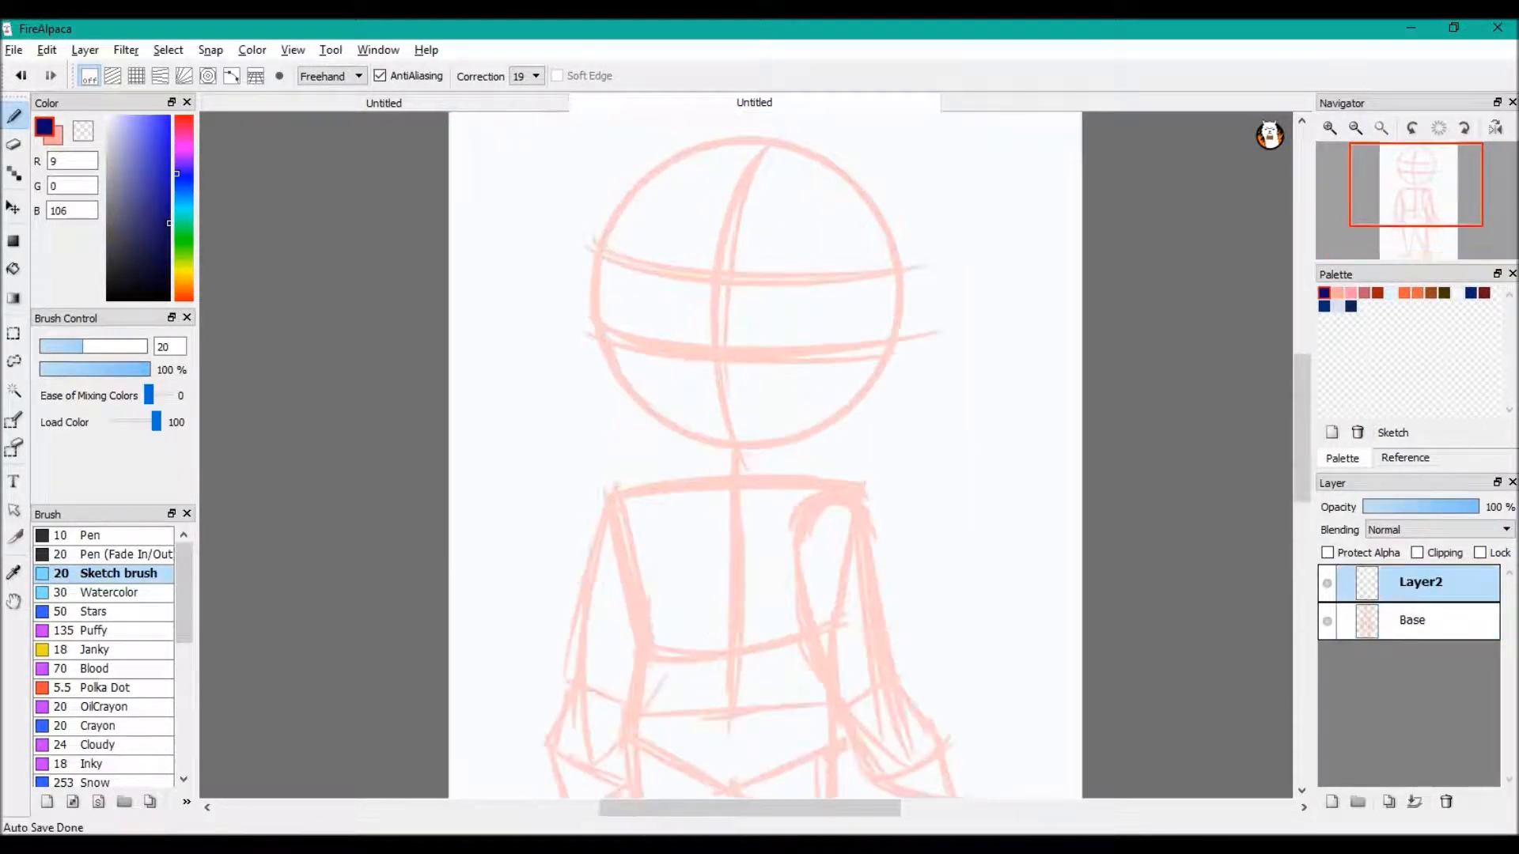
scroll(692, 157, up, 1)
scroll(692, 156, down, 1)
scroll(692, 157, up, 1)
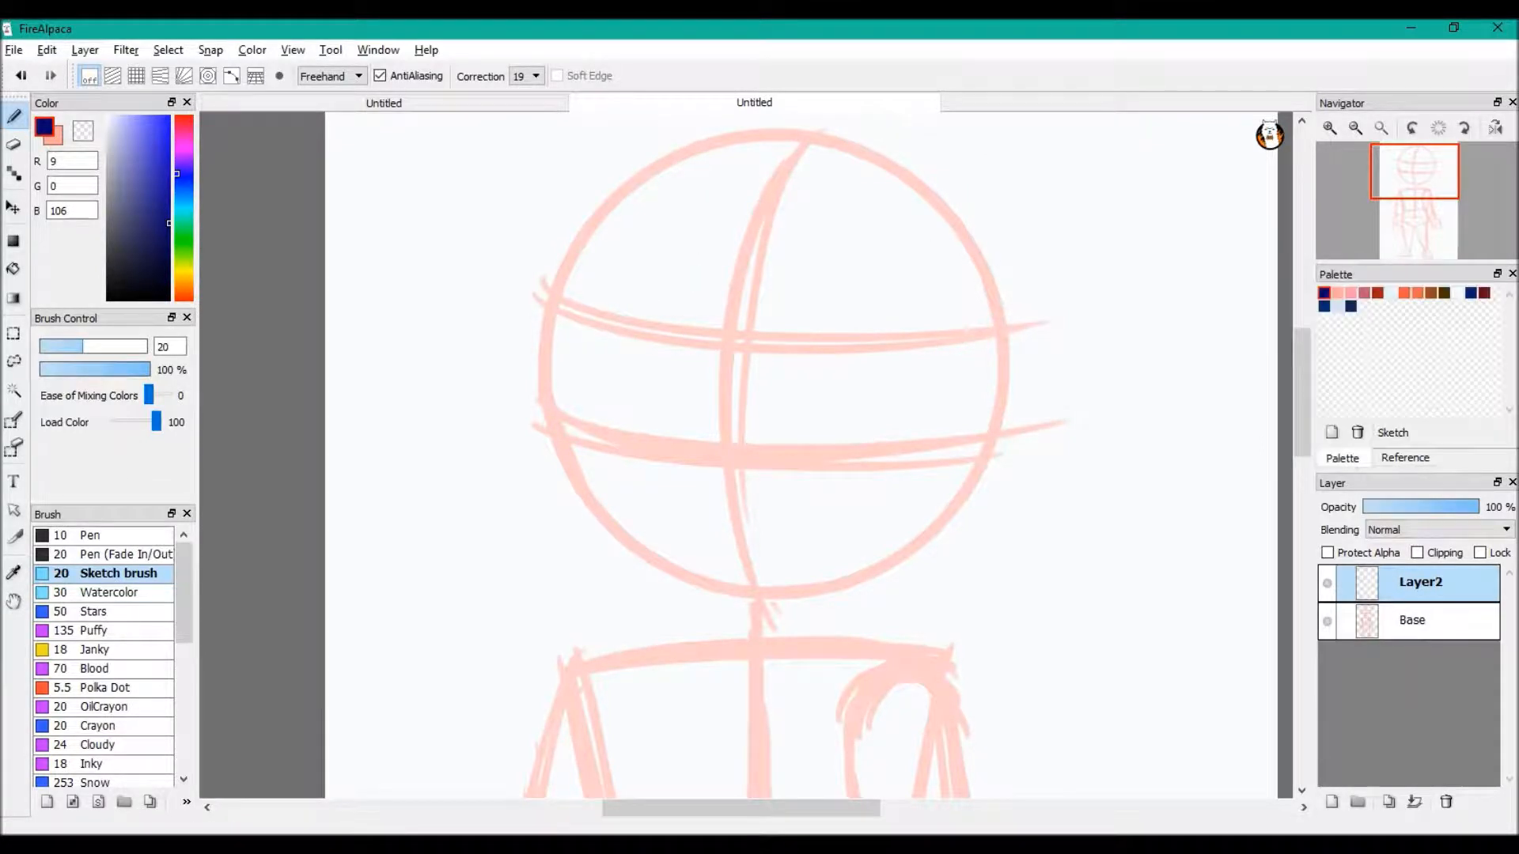
mouse_move(568, 297)
mouse_down()
mouse_move(563, 414)
mouse_move(593, 502)
mouse_move(932, 552)
mouse_up()
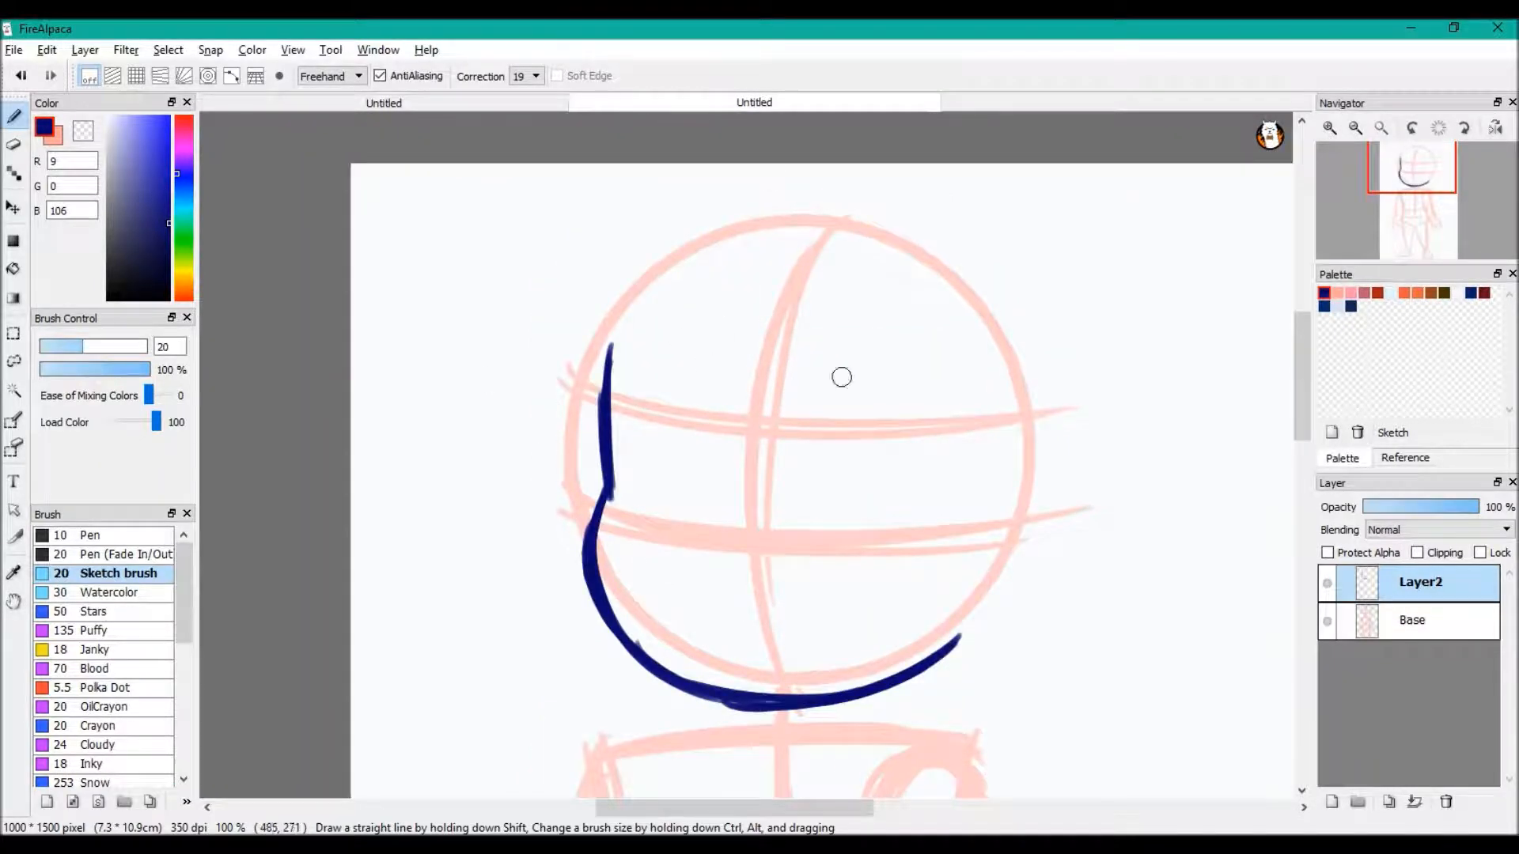
drag(752, 310, 752, 412)
key(ctrl+z)
mouse_move(642, 310)
mouse_down()
mouse_move(612, 358)
mouse_move(1011, 535)
mouse_up()
mouse_move(966, 471)
mouse_down()
mouse_move(1036, 423)
mouse_move(1038, 580)
mouse_up()
click(21, 76)
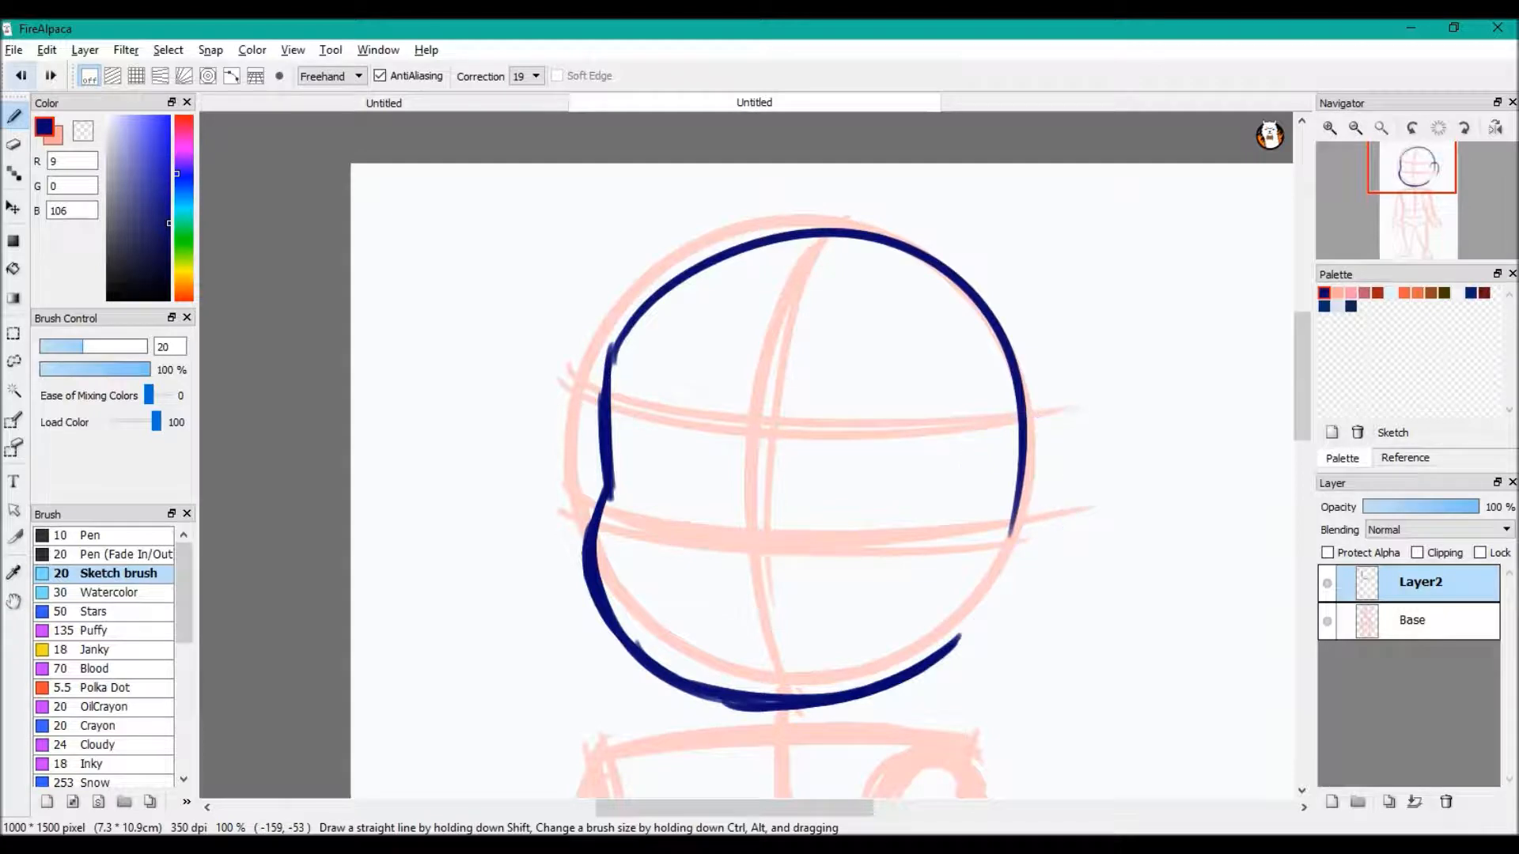
click(21, 76)
drag(610, 372, 798, 353)
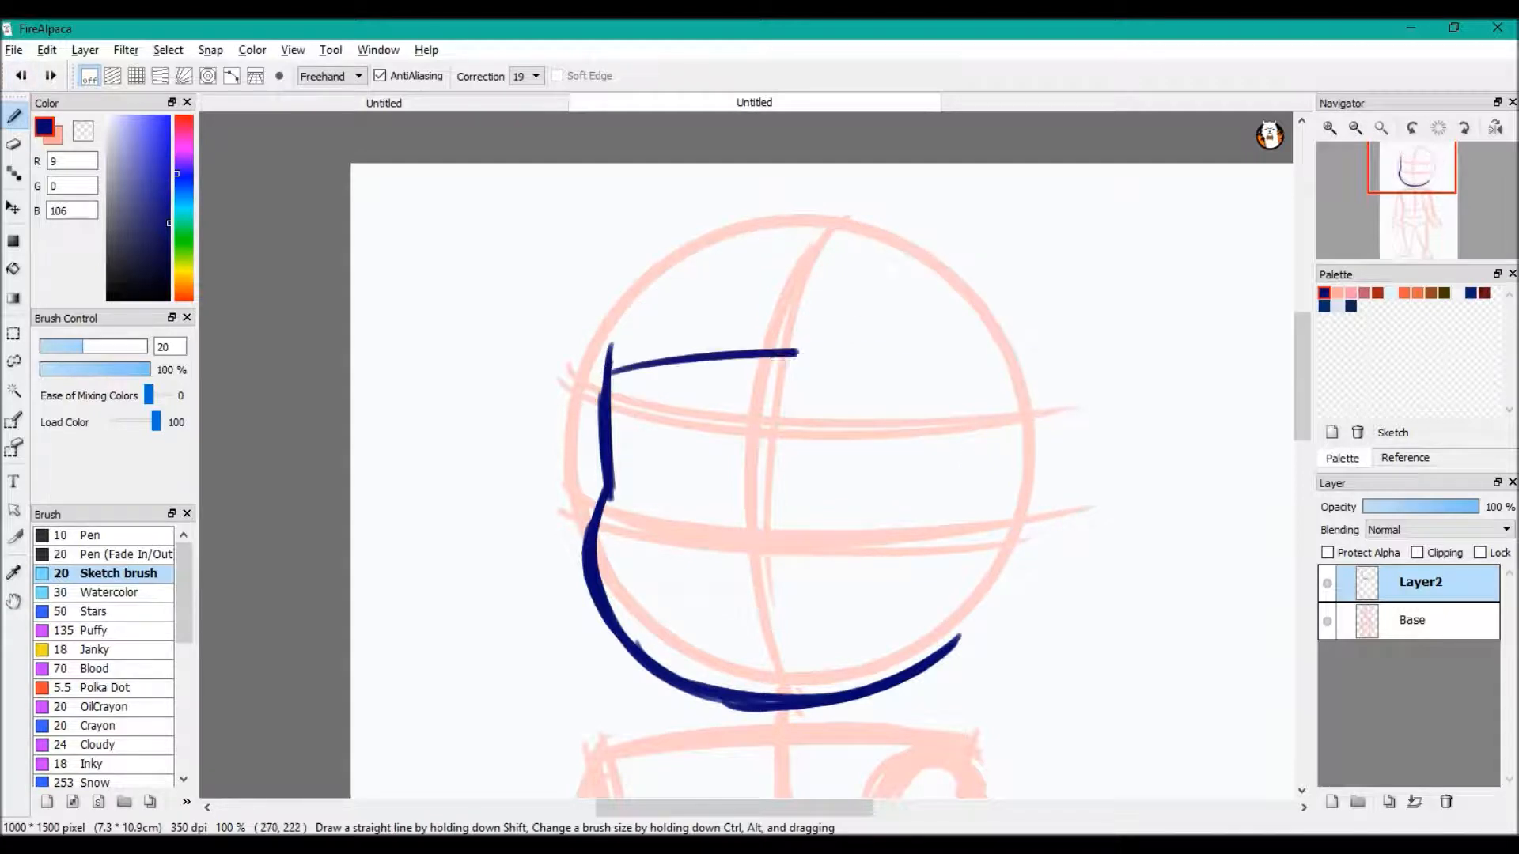
click(22, 76)
Draw the fringe with a pointed part above the face and curled locks along the right side of the head
mouse_move(719, 337)
mouse_down()
mouse_move(746, 435)
mouse_move(840, 479)
mouse_up()
mouse_move(788, 397)
mouse_down()
mouse_move(875, 475)
mouse_move(998, 492)
mouse_move(870, 559)
mouse_up()
drag(924, 505, 869, 563)
drag(939, 588, 1004, 609)
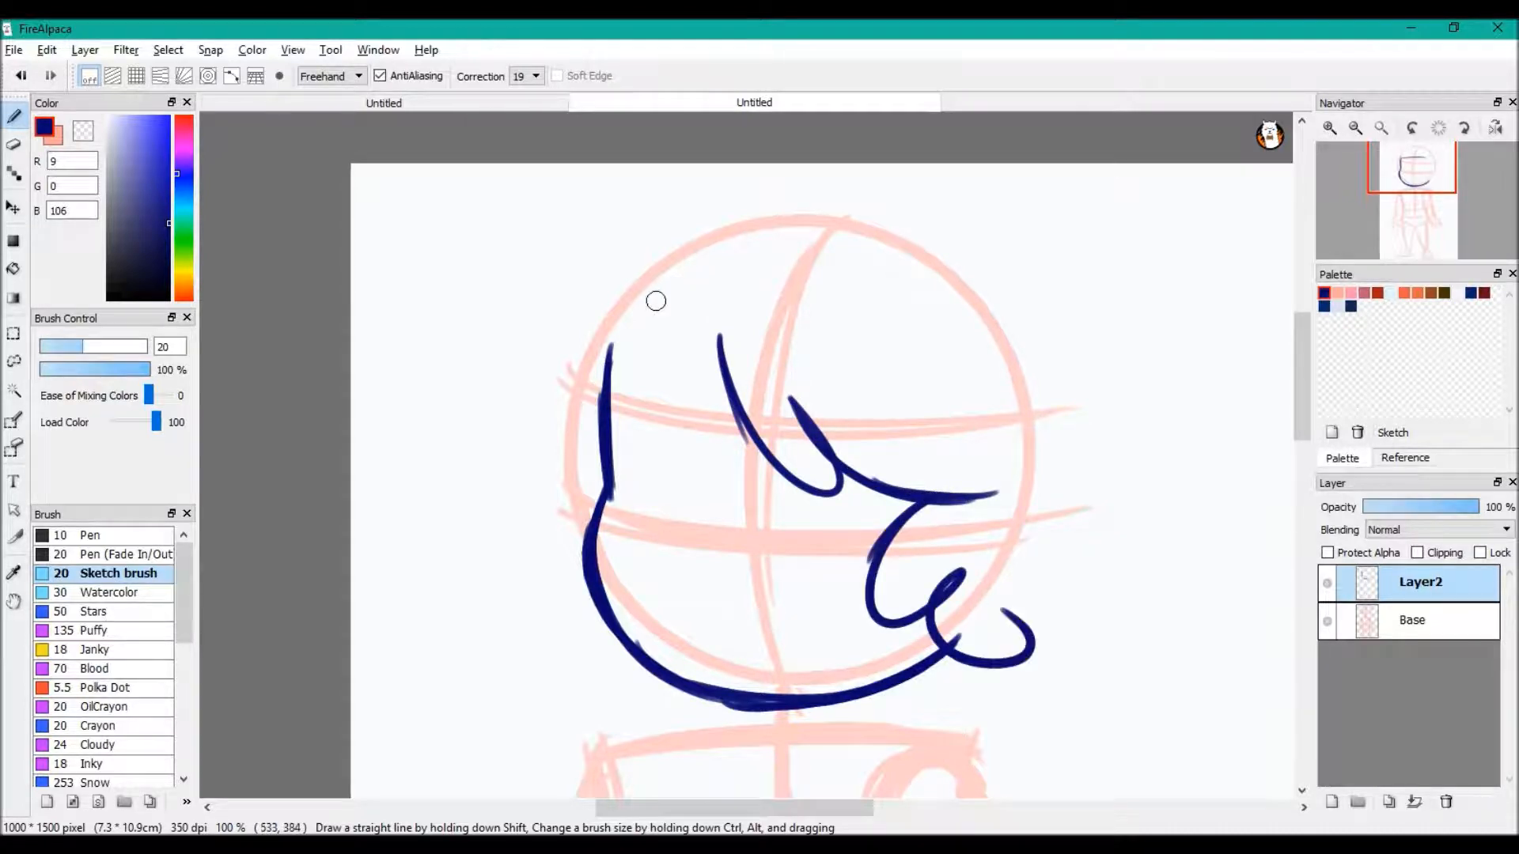
drag(717, 336, 567, 449)
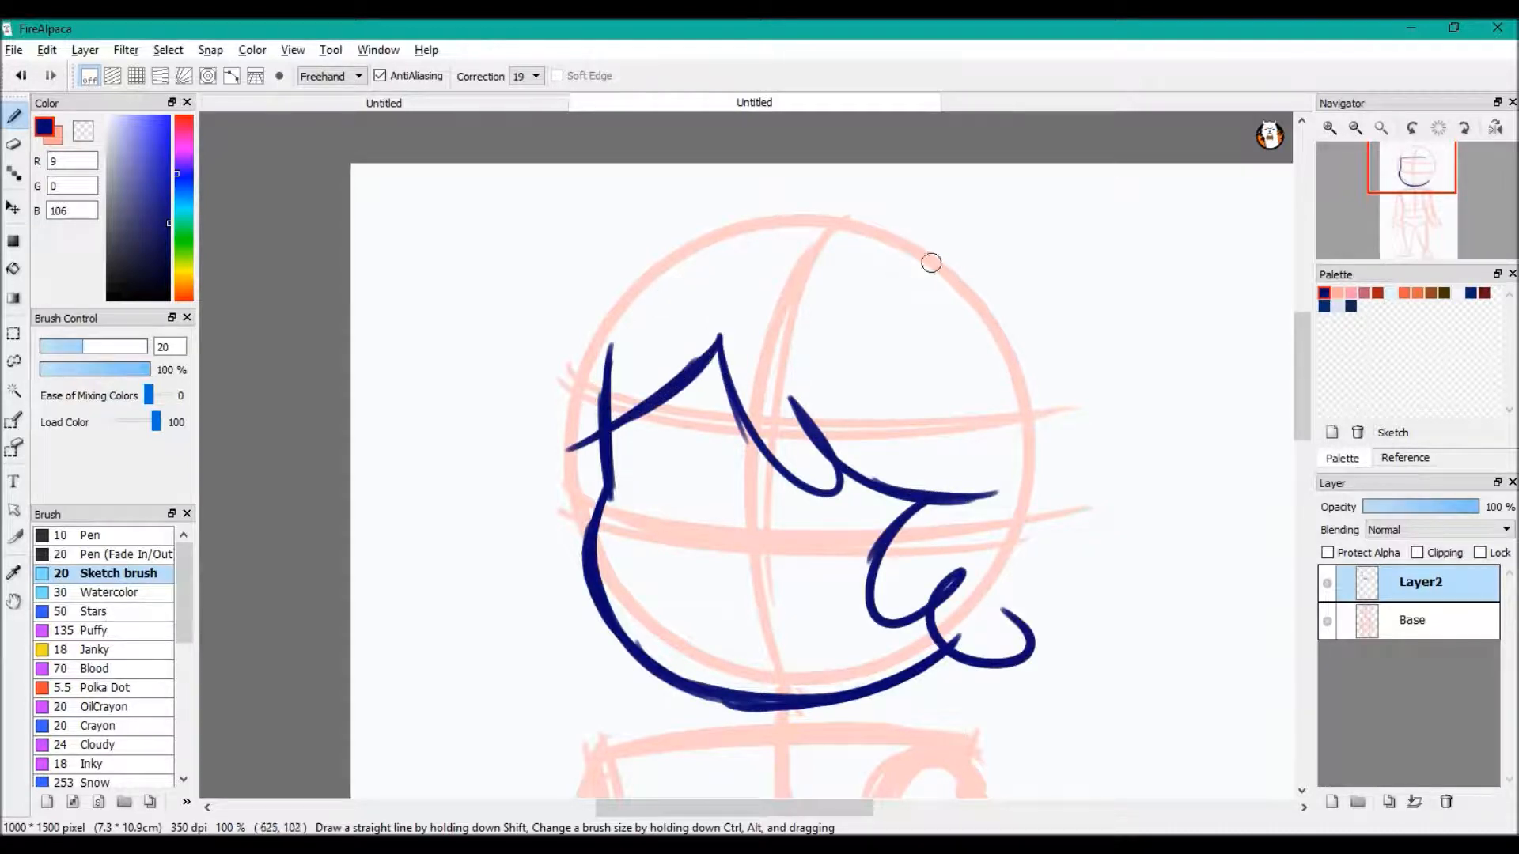
Erase the part of the forehead line that sticks out above the fringe using the transparent colour, and return to dark blue
key(c)
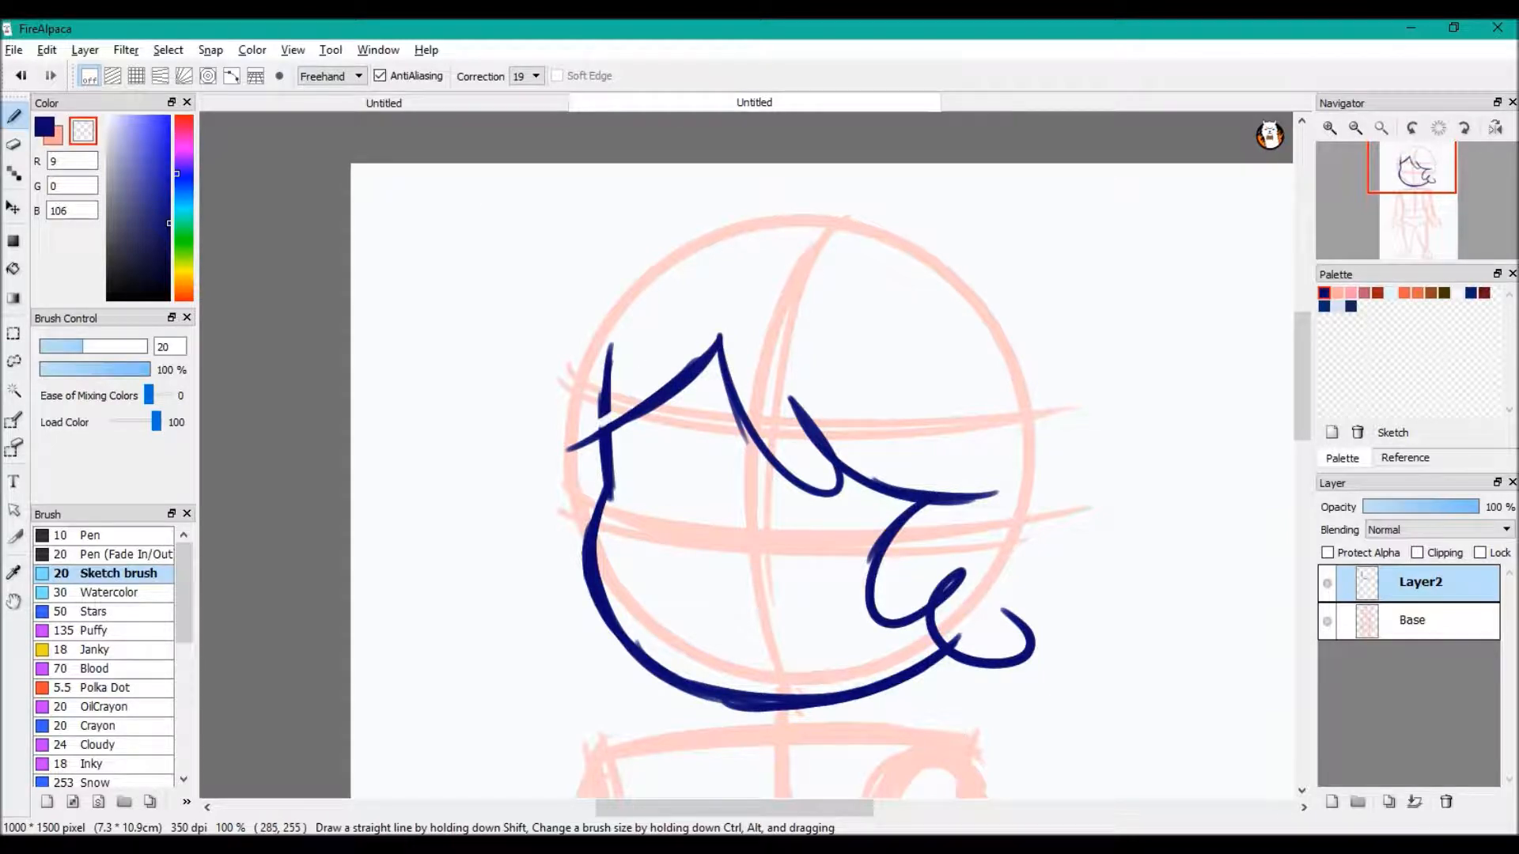
drag(597, 401, 626, 334)
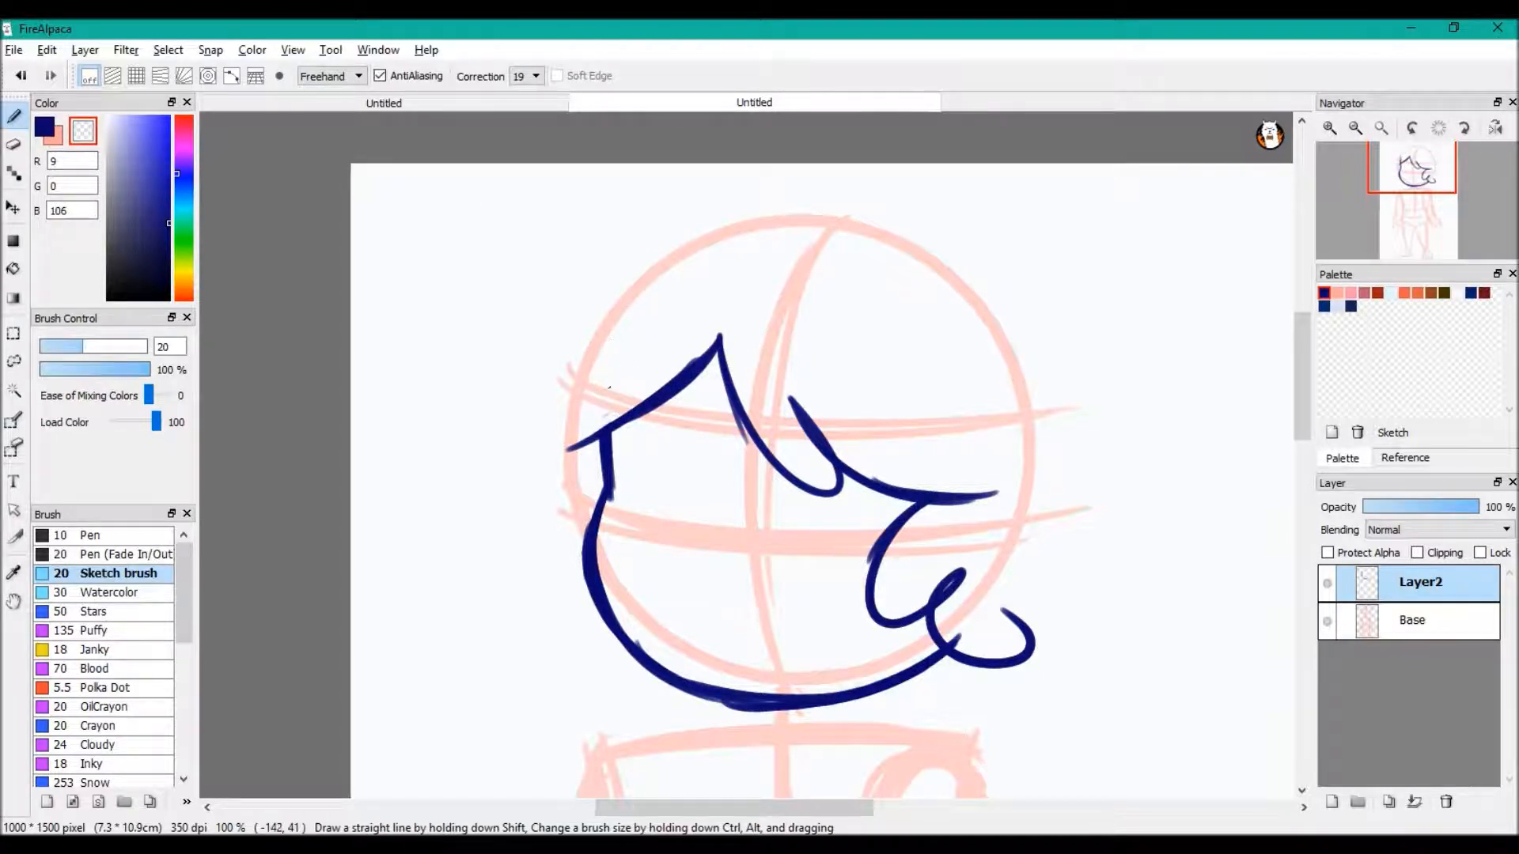
click(44, 126)
Sketch a small example head beside the figure's shoulder, with a hatched band along its upper edge
drag(1445, 204, 1444, 206)
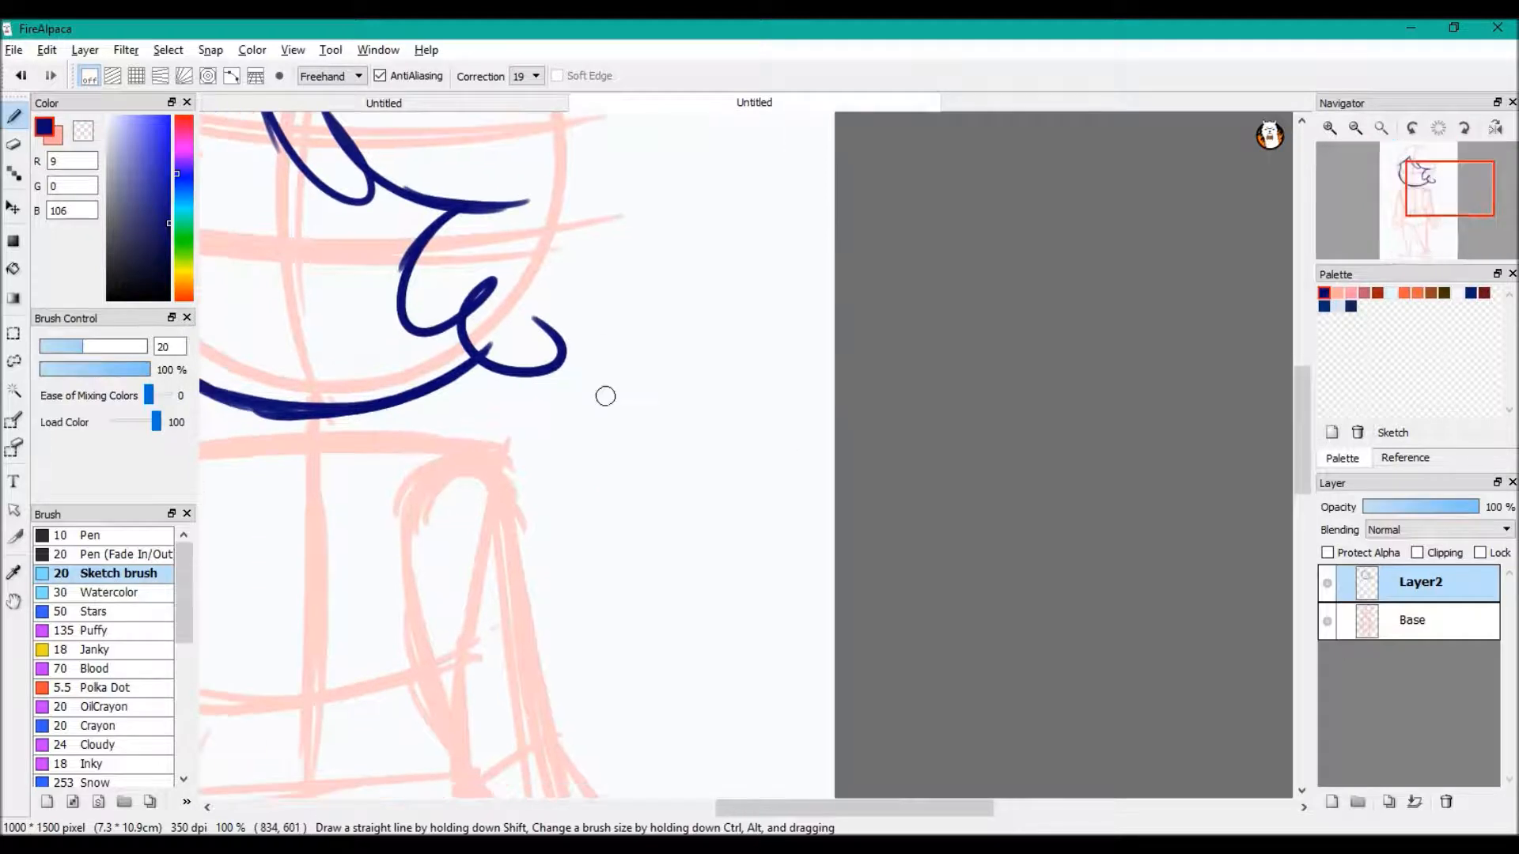
mouse_move(642, 429)
mouse_down()
mouse_move(605, 533)
mouse_move(759, 620)
mouse_up()
mouse_move(625, 456)
mouse_down()
mouse_move(655, 423)
mouse_move(753, 613)
mouse_up()
drag(637, 441, 739, 441)
mouse_move(633, 443)
mouse_down()
mouse_move(682, 445)
mouse_move(805, 520)
mouse_move(671, 421)
mouse_up()
drag(697, 437, 730, 417)
mouse_move(738, 443)
mouse_down()
mouse_move(752, 417)
mouse_move(769, 431)
mouse_up()
drag(771, 474, 783, 453)
drag(766, 513, 783, 479)
drag(778, 522, 796, 494)
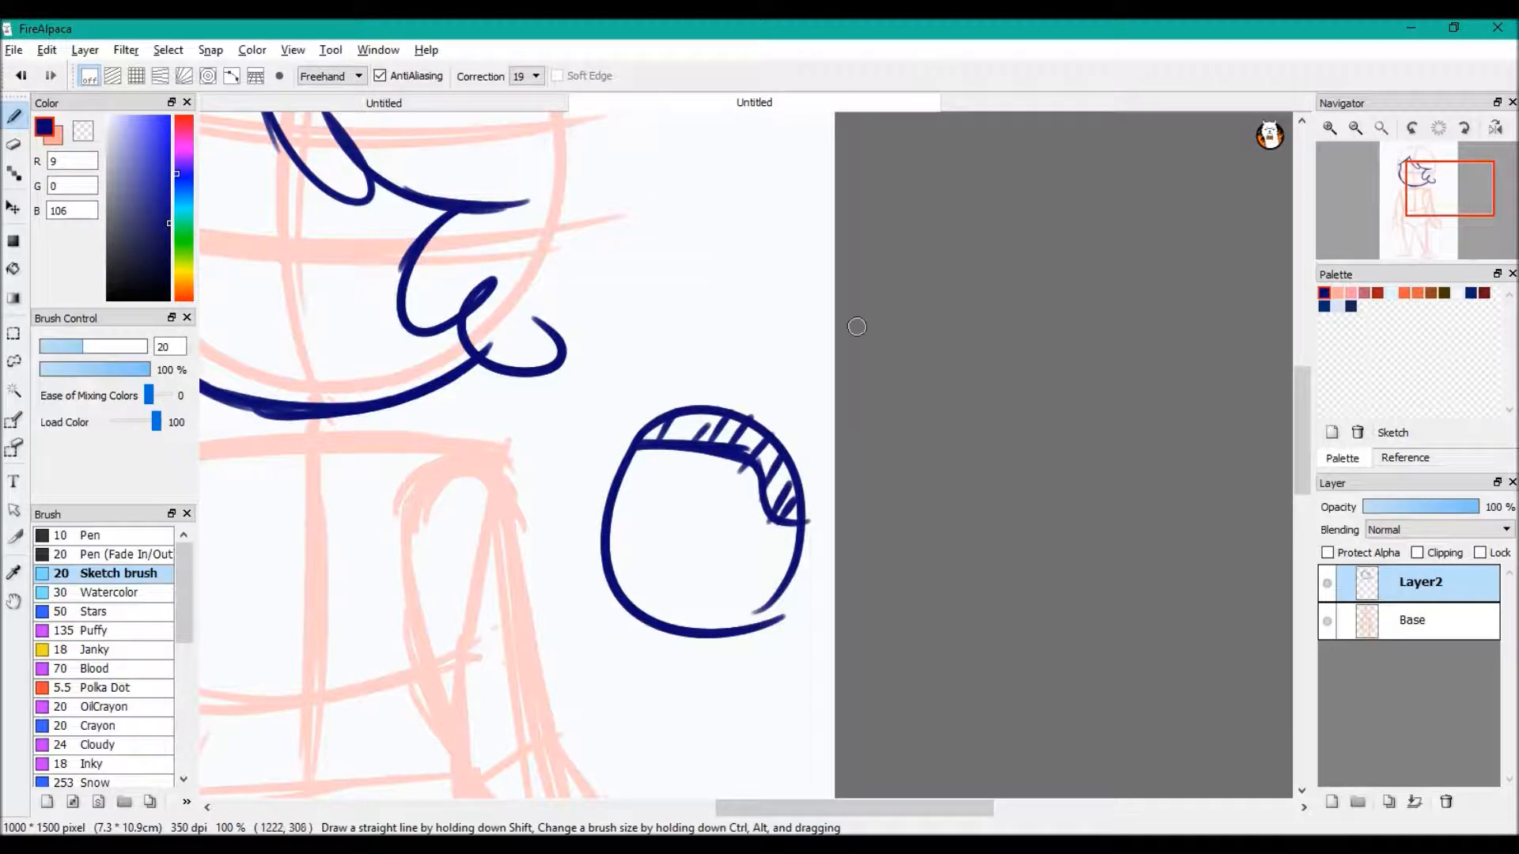
Add loose curved hair strokes around the small example head
drag(704, 449, 657, 425)
drag(568, 447, 613, 492)
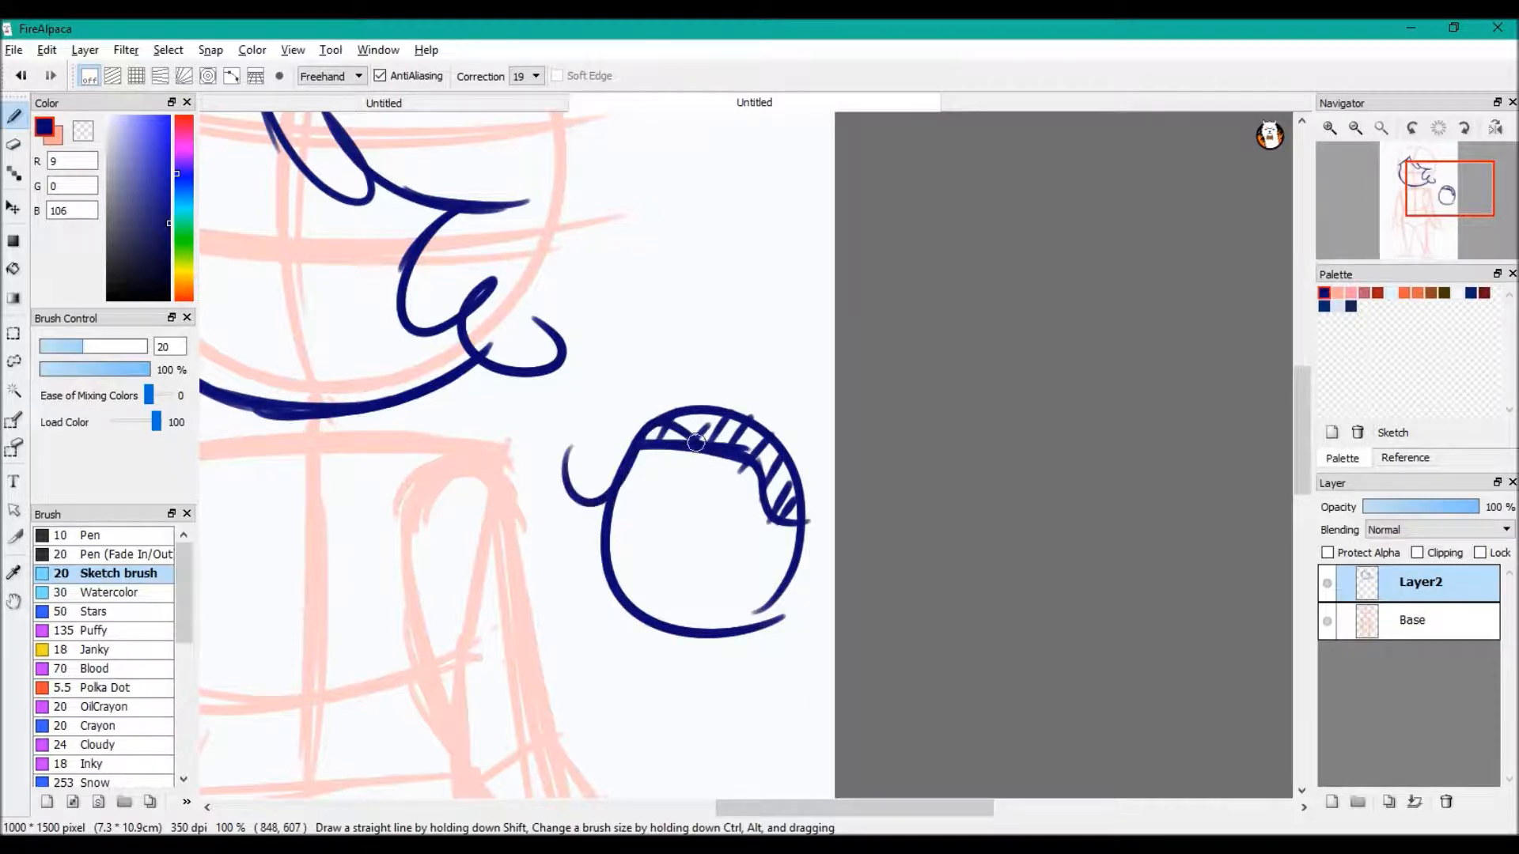
drag(696, 443, 728, 434)
drag(776, 518, 834, 587)
mouse_move(666, 432)
mouse_down()
mouse_move(742, 456)
mouse_move(680, 436)
mouse_move(698, 445)
mouse_move(732, 406)
mouse_move(574, 406)
mouse_up()
mouse_move(566, 385)
mouse_down()
mouse_move(530, 531)
mouse_move(625, 613)
mouse_up()
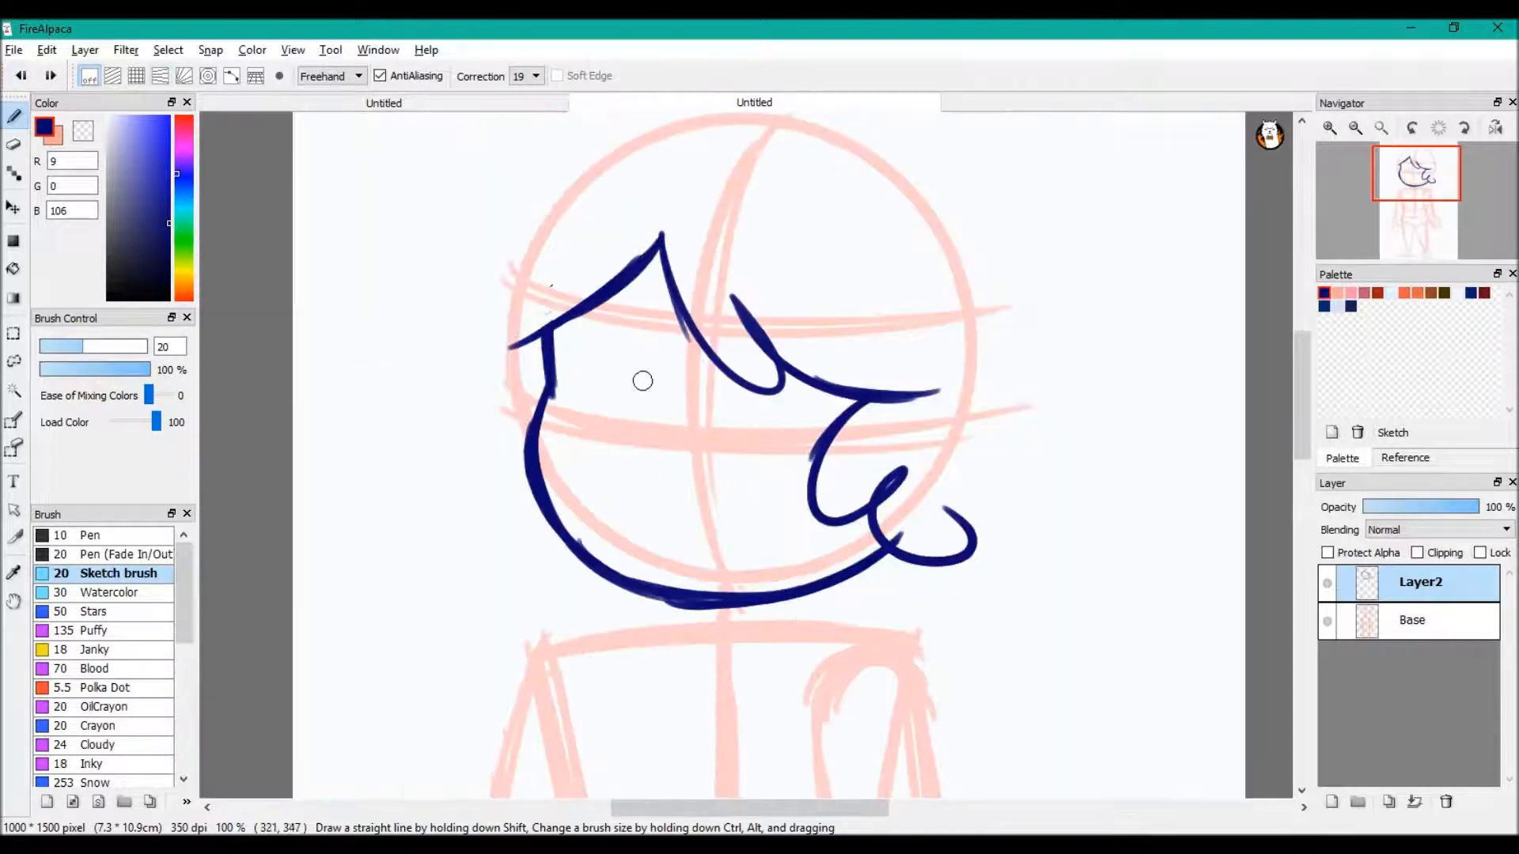
Draw a short angled stroke across the lower face guideline and try an arrow pointing at the cheek
mouse_move(653, 380)
mouse_down()
mouse_move(601, 437)
mouse_move(625, 493)
mouse_up()
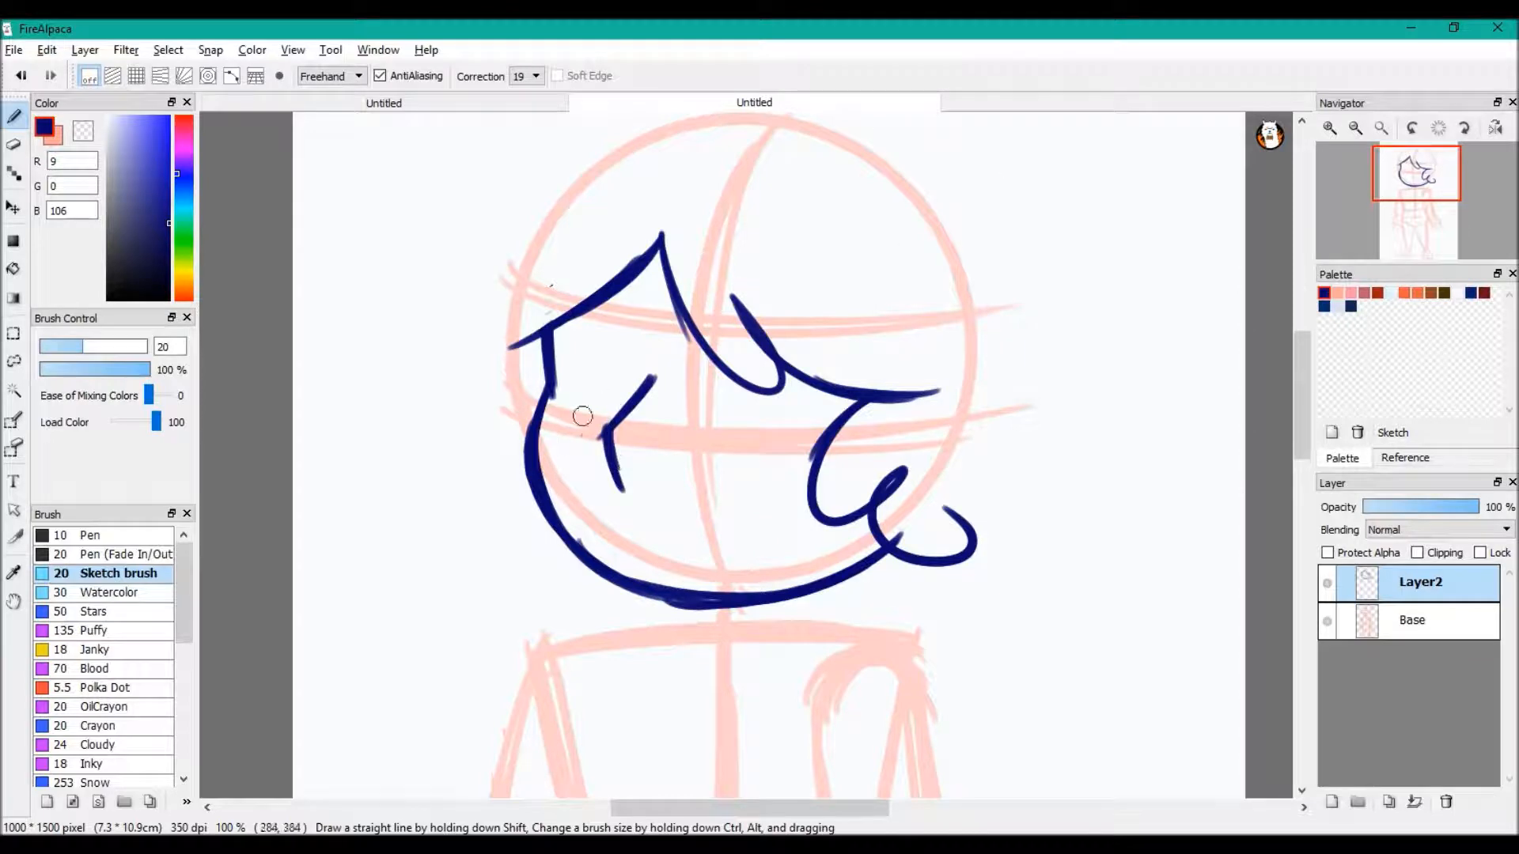
drag(610, 438, 626, 496)
key(c)
key(c)
mouse_move(399, 504)
mouse_down()
mouse_move(526, 541)
mouse_move(495, 557)
mouse_up()
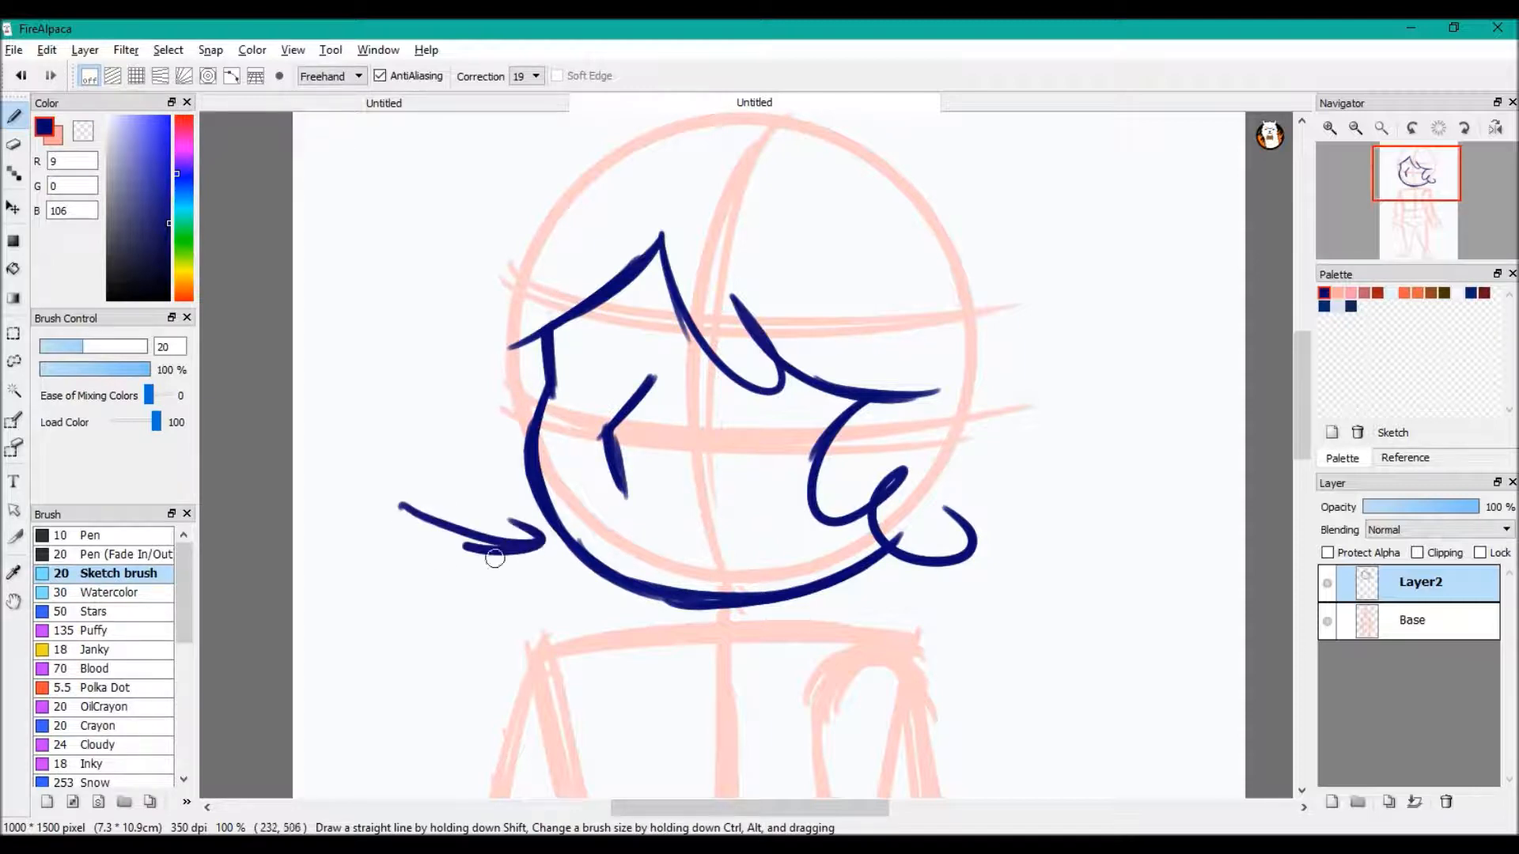
click(20, 75)
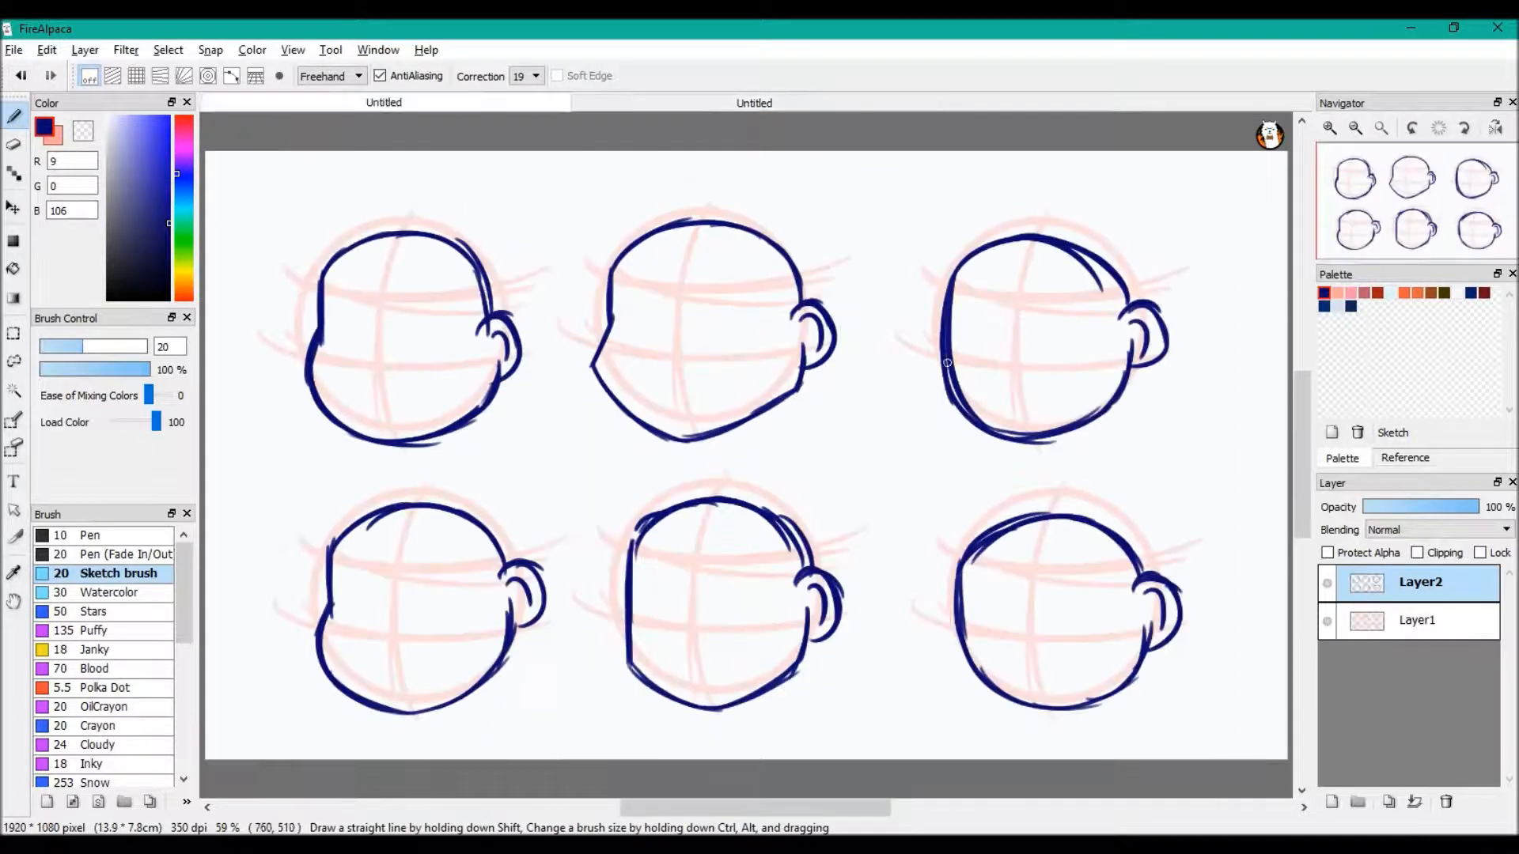
In the other open drawing with six example heads, draw an arrow pointing at each head outline
drag(293, 188, 313, 246)
mouse_move(283, 223)
mouse_down()
mouse_move(312, 248)
mouse_move(321, 227)
mouse_up()
mouse_move(546, 433)
mouse_down()
mouse_move(614, 412)
mouse_move(609, 441)
mouse_up()
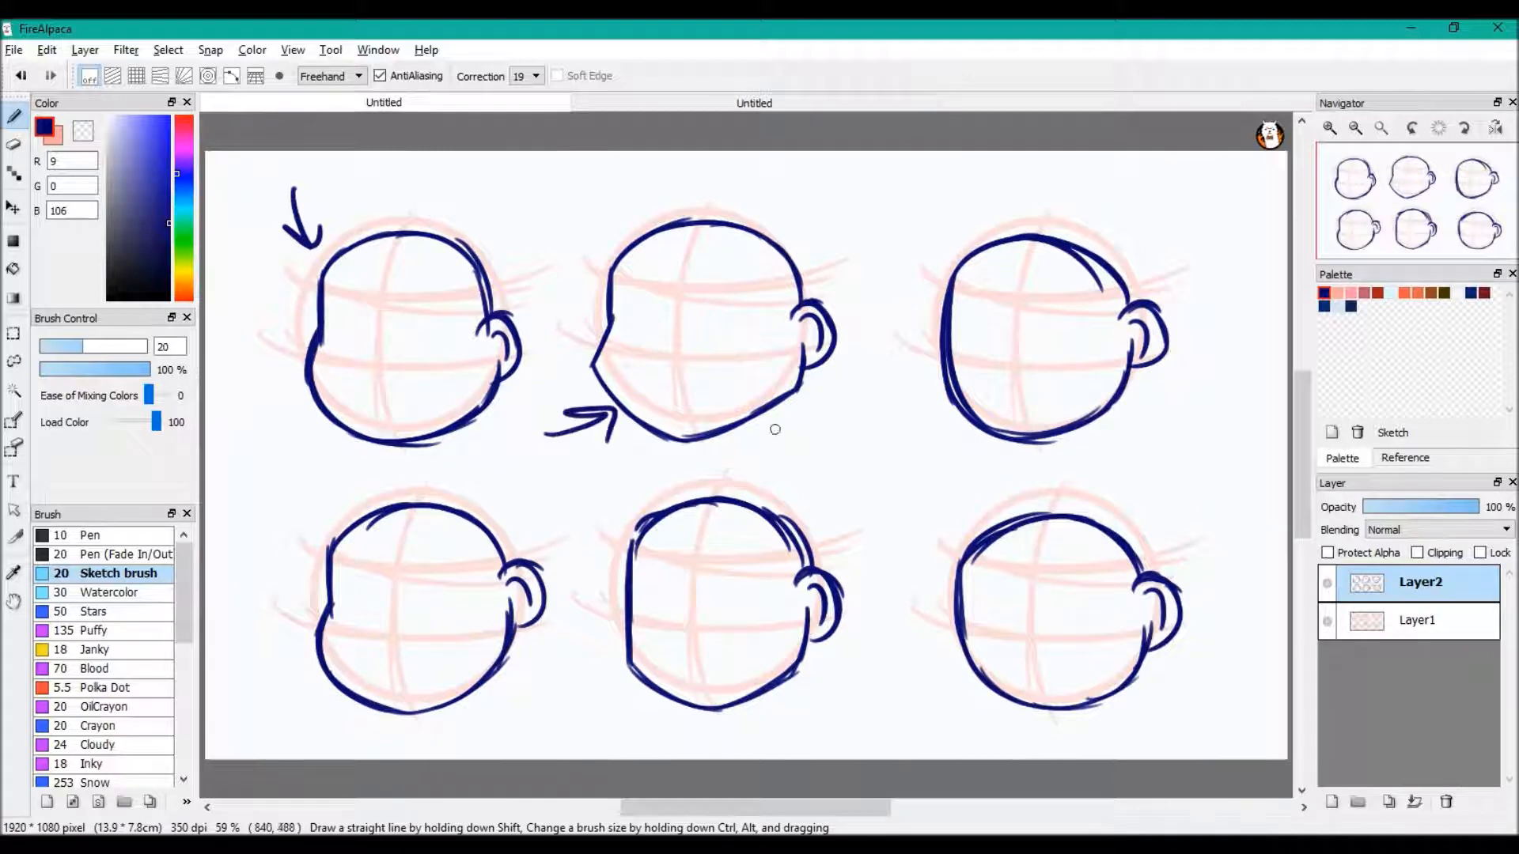
drag(1171, 195, 1126, 256)
mouse_move(1123, 219)
mouse_down()
mouse_move(1128, 256)
mouse_move(1169, 245)
mouse_up()
drag(1173, 457, 1136, 508)
drag(1135, 466, 1181, 486)
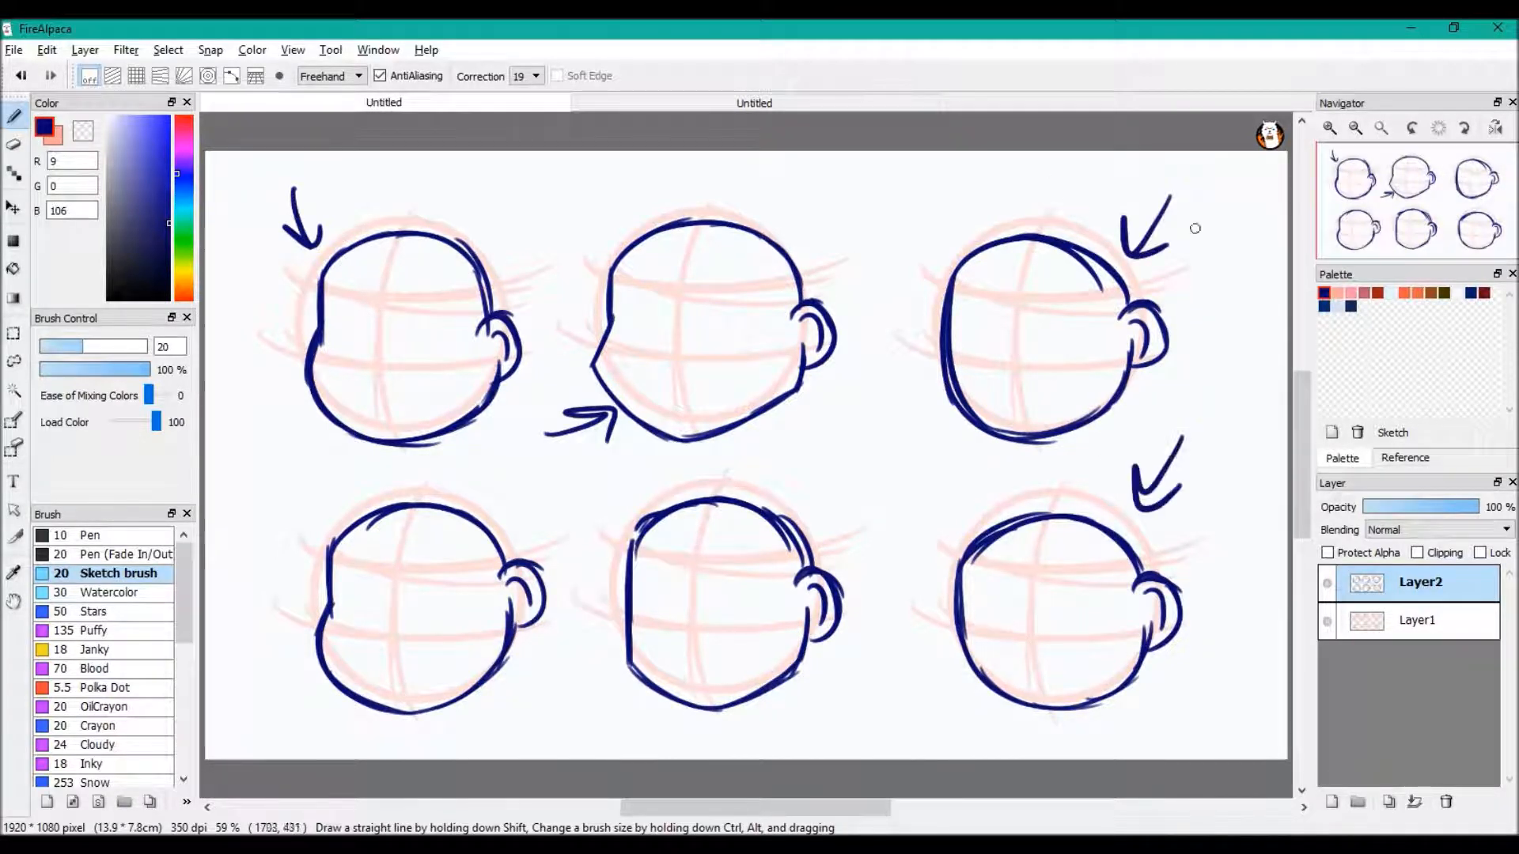
drag(844, 467, 801, 528)
drag(811, 473, 800, 528)
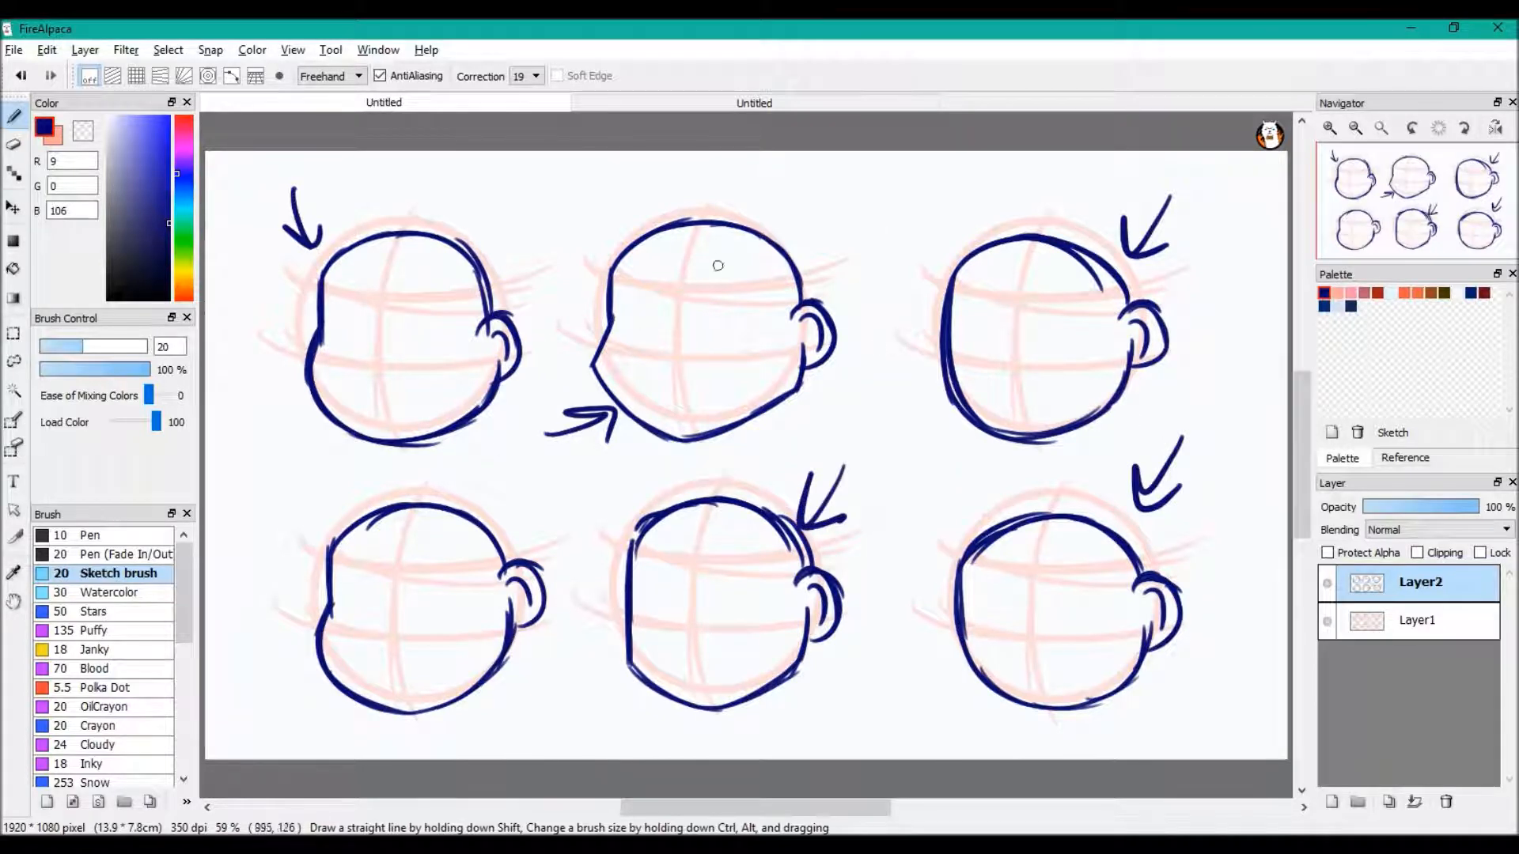
drag(253, 526, 274, 575)
mouse_move(244, 559)
mouse_down()
mouse_move(273, 576)
mouse_move(298, 555)
mouse_up()
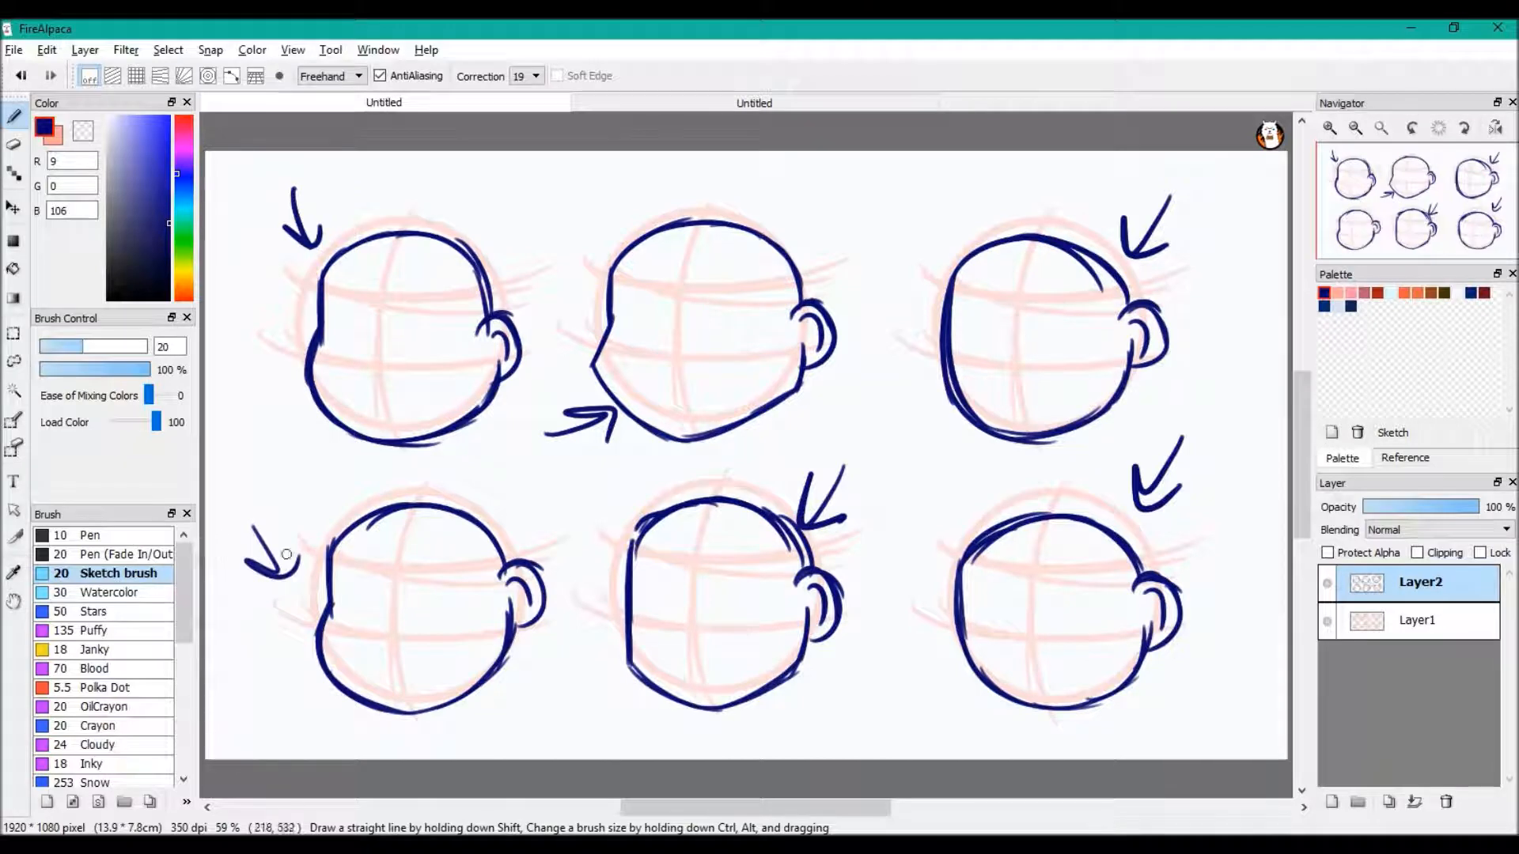
Return to the figure drawing and erase the short angled stroke inside the face with the transparent colour
click(754, 102)
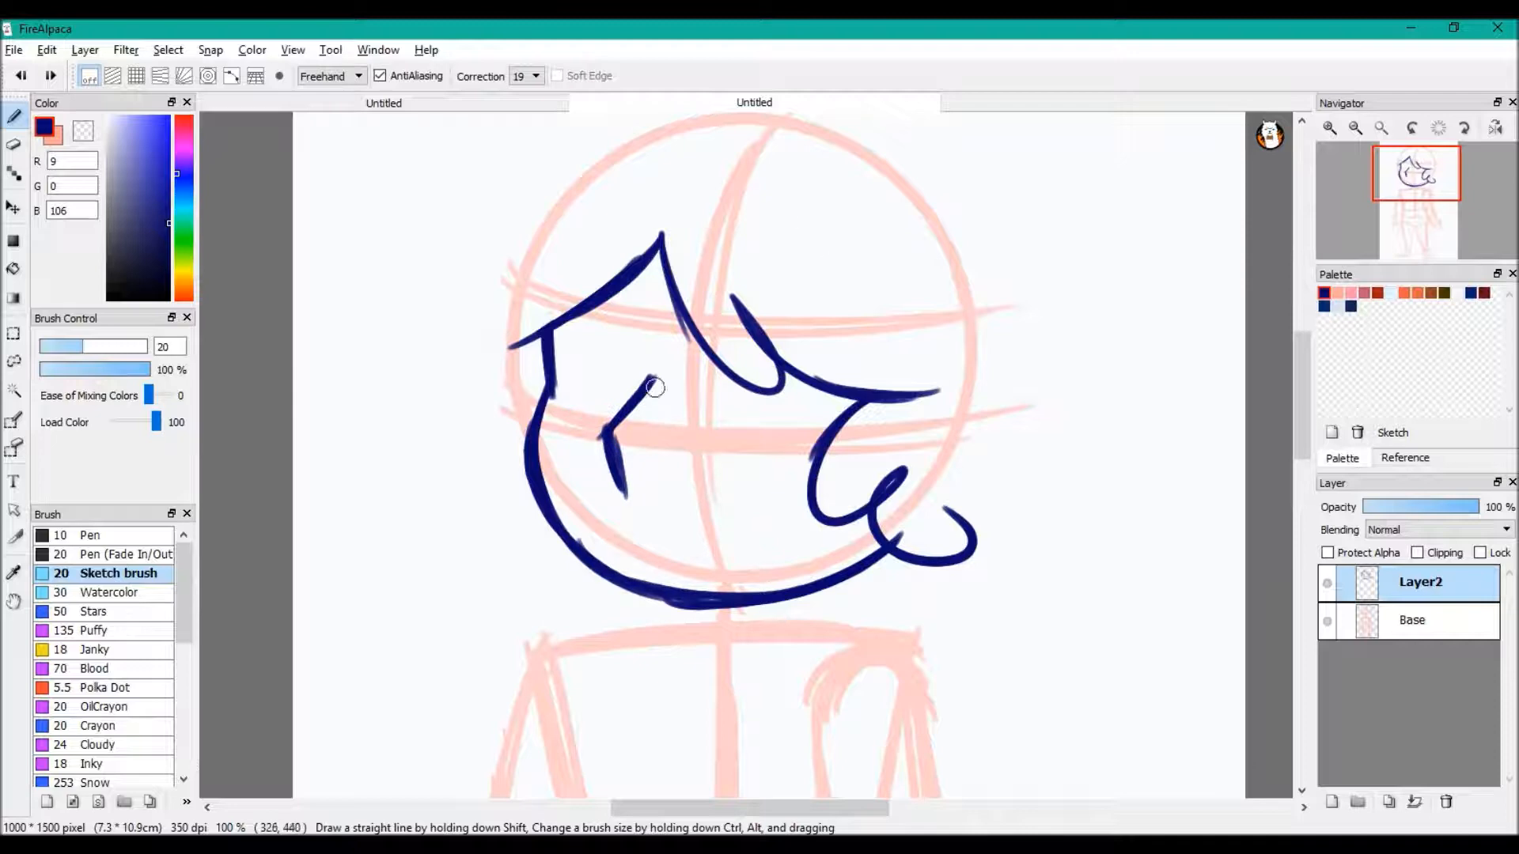
key(x)
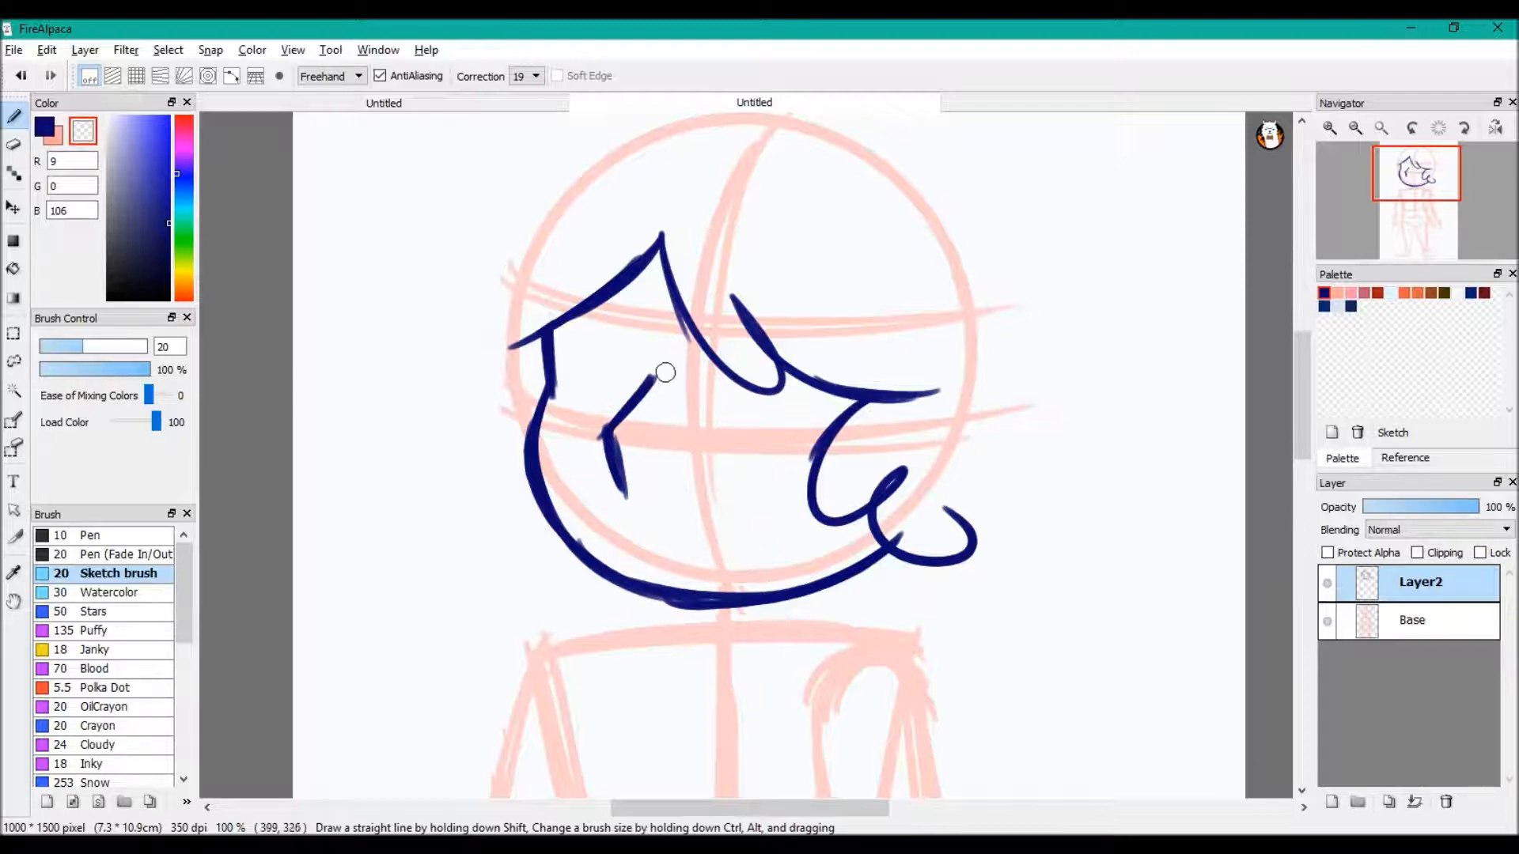
mouse_move(650, 379)
mouse_down()
mouse_move(613, 468)
mouse_move(626, 498)
mouse_up()
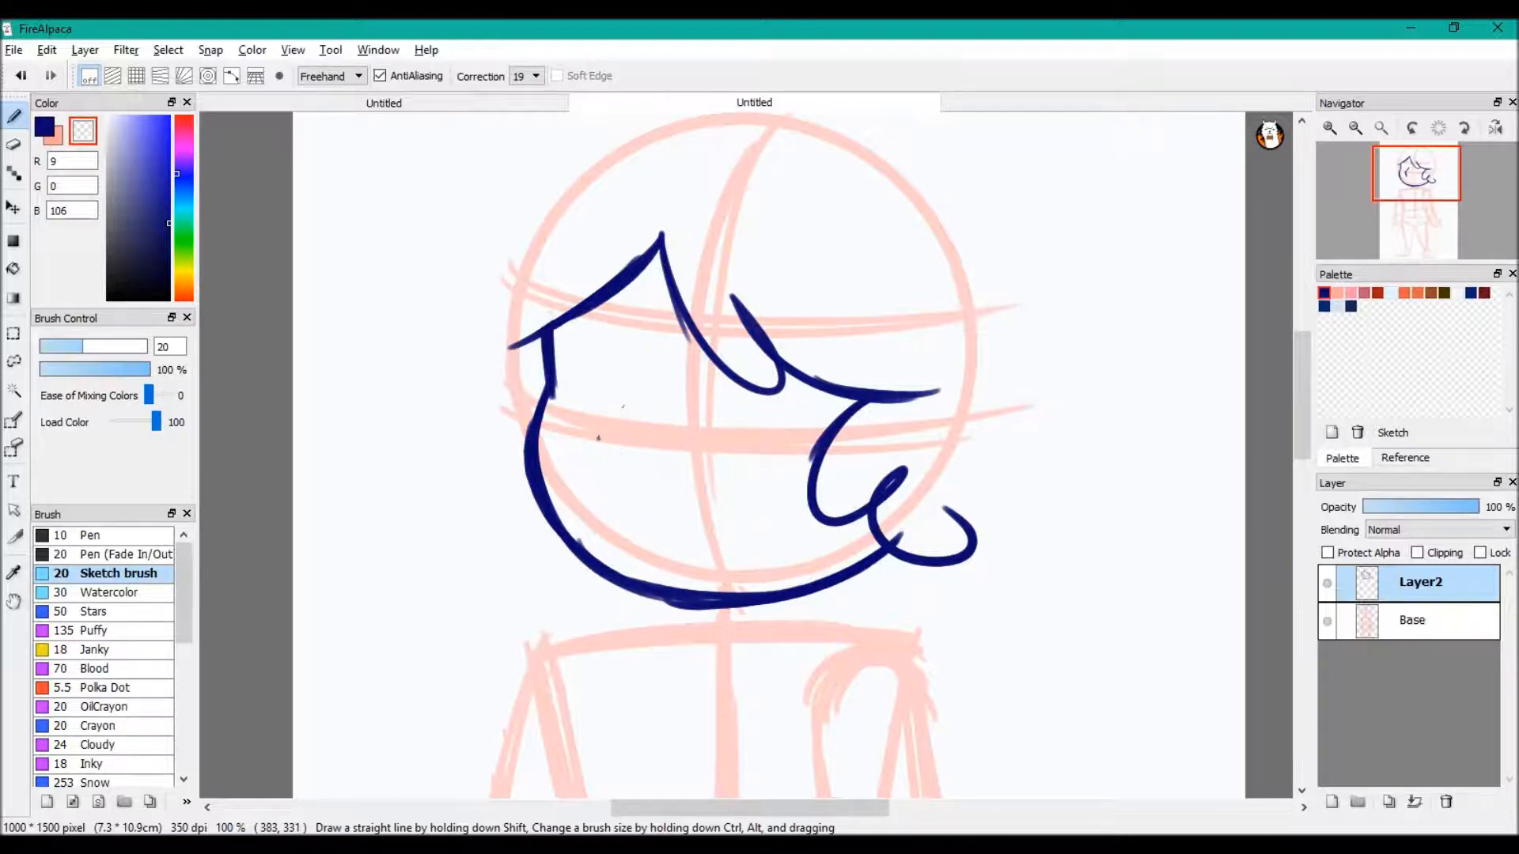
key(x)
mouse_move(660, 381)
mouse_down()
mouse_move(615, 422)
mouse_move(629, 496)
mouse_up()
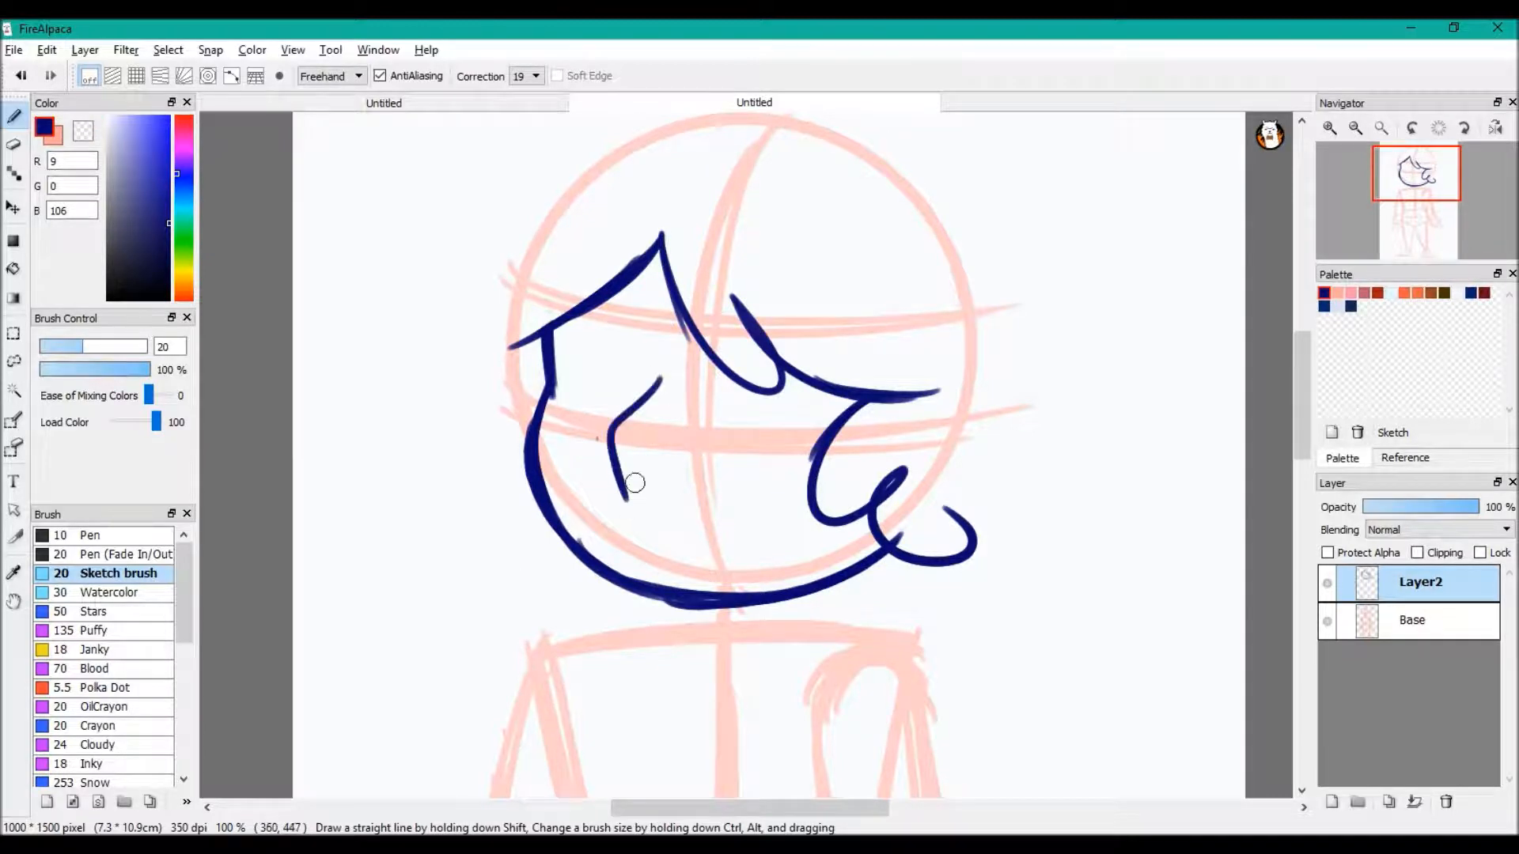
key(ctrl+z)
drag(652, 404, 631, 506)
key(ctrl+z)
mouse_move(660, 414)
mouse_down()
mouse_move(615, 446)
mouse_move(655, 486)
mouse_up()
key(ctrl+z)
key(ctrl+z)
mouse_move(669, 383)
mouse_down()
mouse_move(635, 414)
mouse_move(625, 506)
mouse_up()
key(ctrl+z)
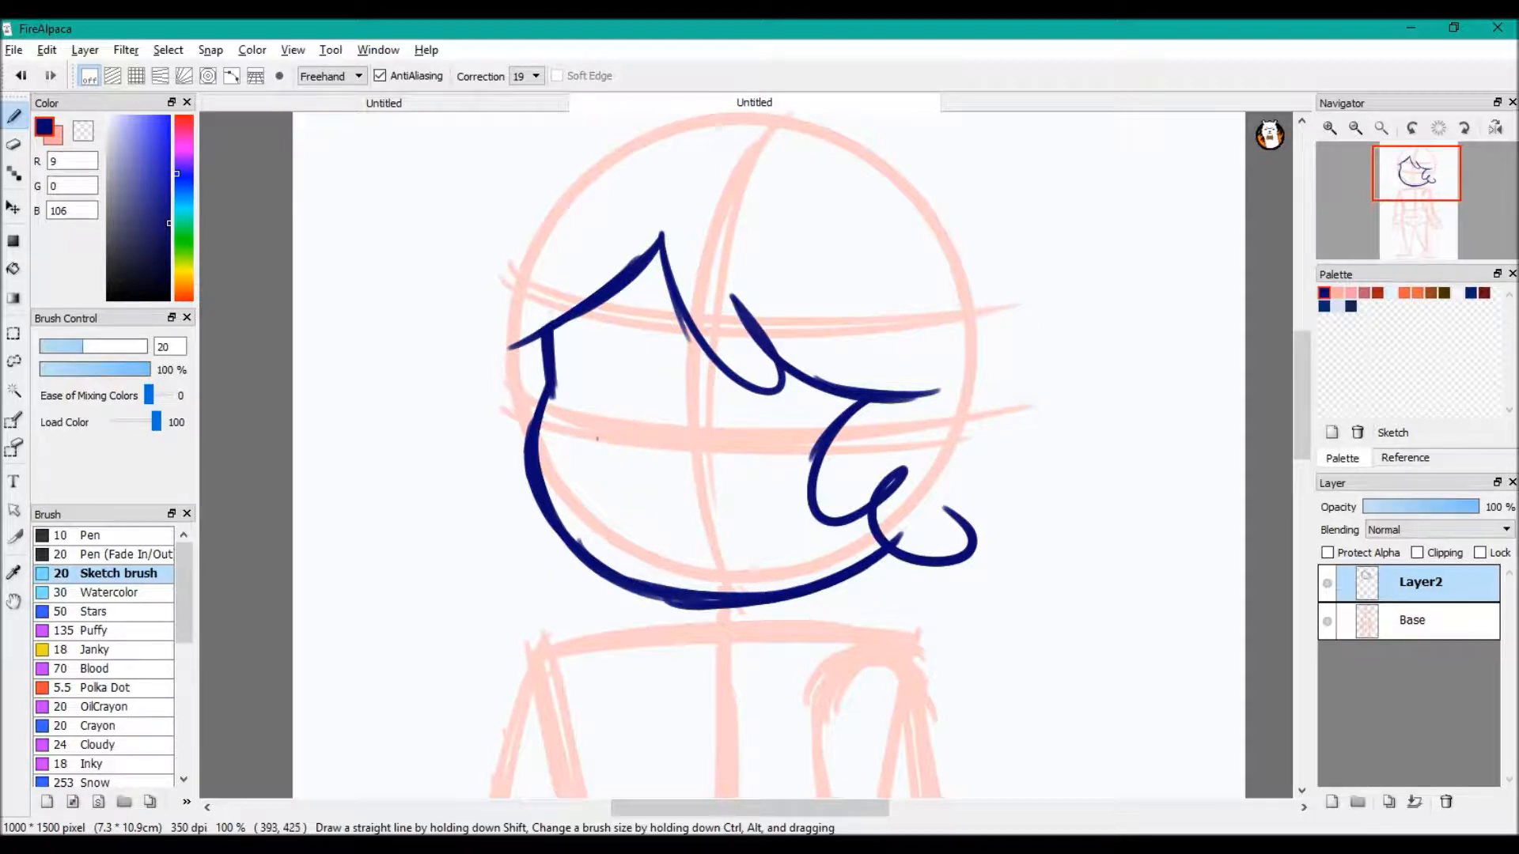
drag(664, 407, 649, 505)
key(ctrl+z)
key(x)
key(x)
mouse_move(639, 401)
mouse_down()
mouse_move(639, 468)
mouse_move(653, 463)
mouse_move(638, 474)
mouse_move(661, 473)
mouse_up()
key(ctrl+z)
key(ctrl+z)
key(ctrl+z)
key(ctrl+z)
mouse_move(695, 358)
mouse_down()
mouse_move(766, 440)
mouse_move(695, 358)
mouse_move(736, 337)
mouse_move(780, 362)
mouse_move(799, 429)
mouse_move(718, 449)
mouse_up()
key(ctrl+z)
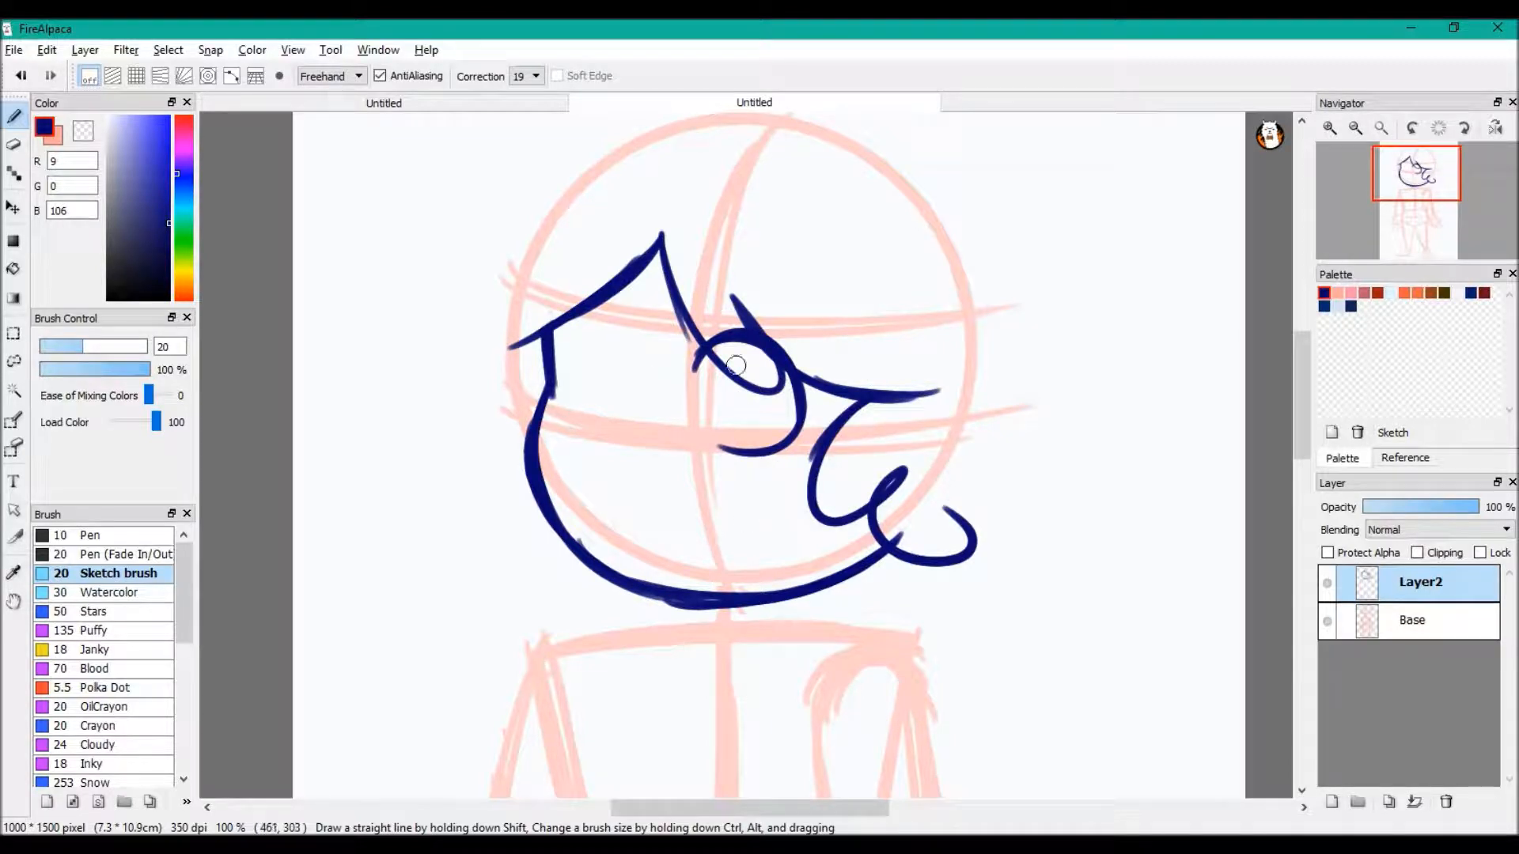
mouse_move(655, 371)
mouse_down()
mouse_move(585, 336)
mouse_move(563, 411)
mouse_move(609, 459)
mouse_move(655, 453)
mouse_up()
mouse_move(613, 331)
mouse_down()
mouse_move(749, 373)
mouse_move(635, 345)
mouse_move(610, 444)
mouse_up()
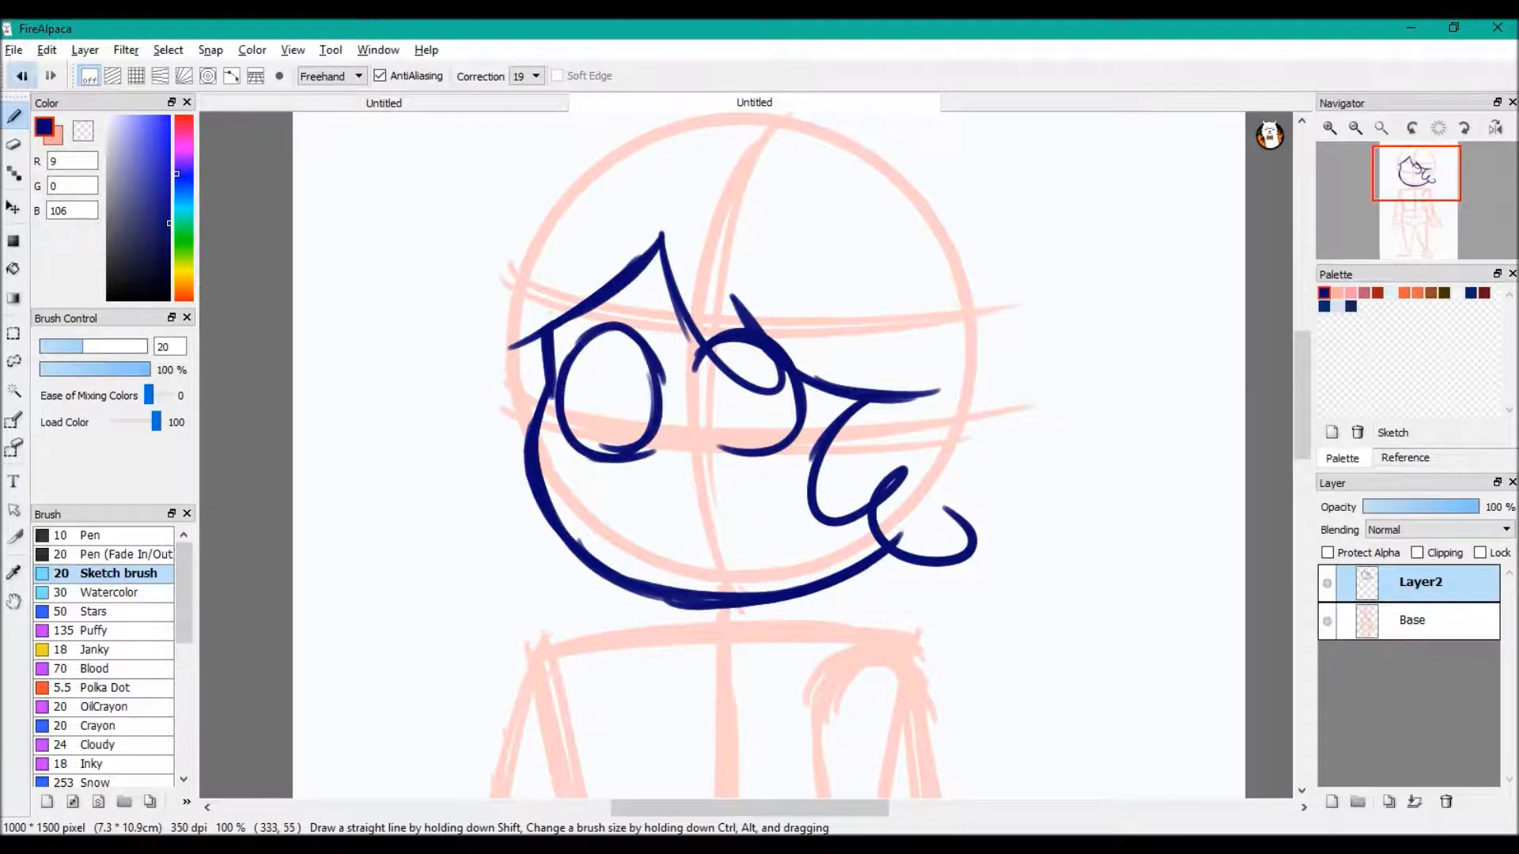
click(20, 75)
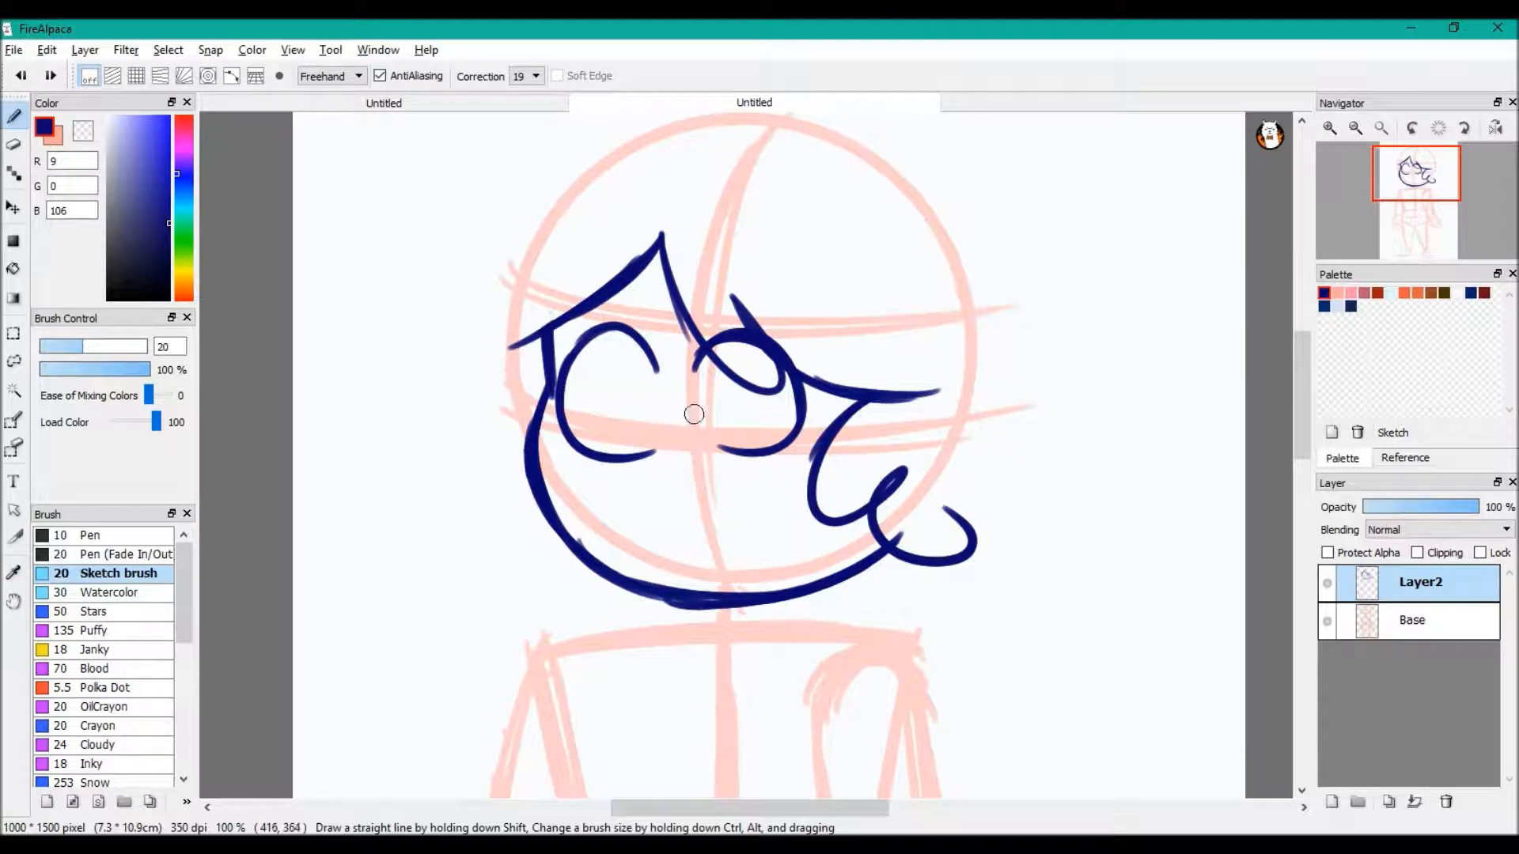
drag(682, 410, 625, 473)
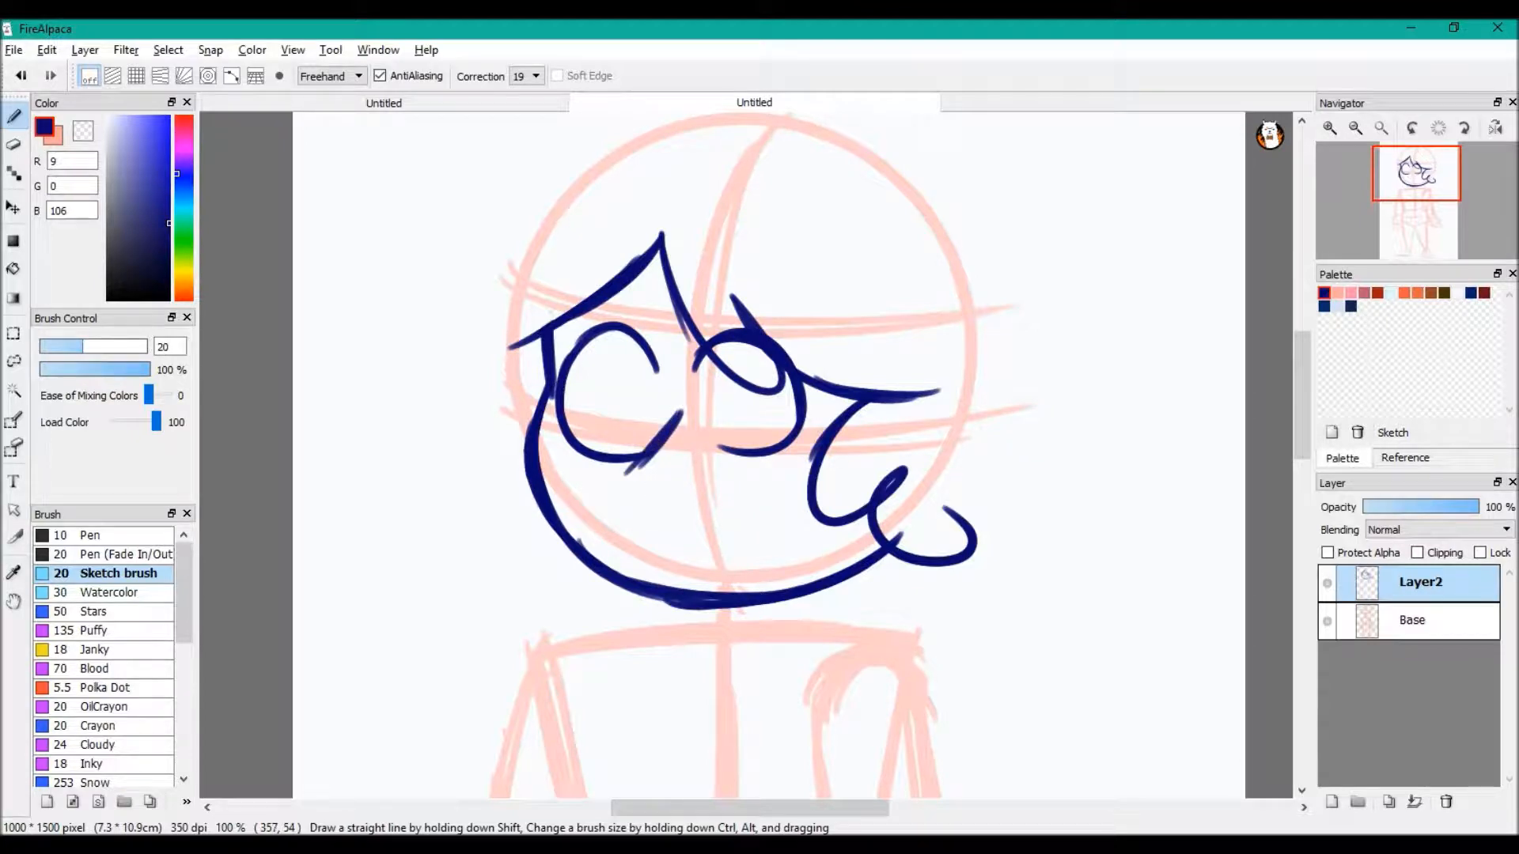
key(ctrl+z)
key(ctrl+z)
key(ctrl+z)
key(ctrl+z)
key(ctrl+z)
key(ctrl+z)
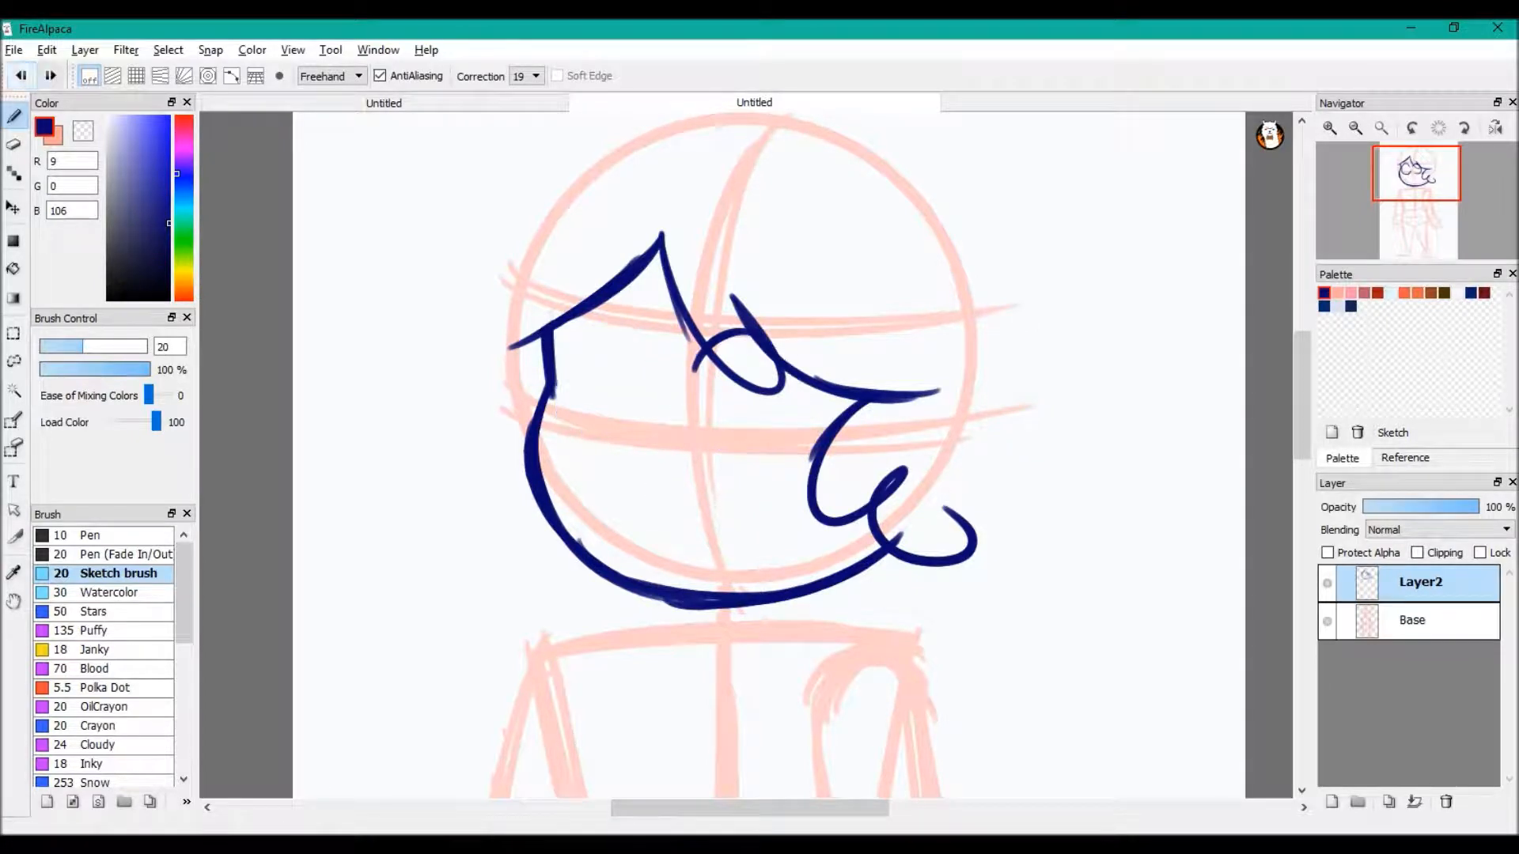
Shift the Layer2 line art slightly to the right over the pink base sketch and return to brush drawing
click(13, 207)
drag(712, 427, 723, 427)
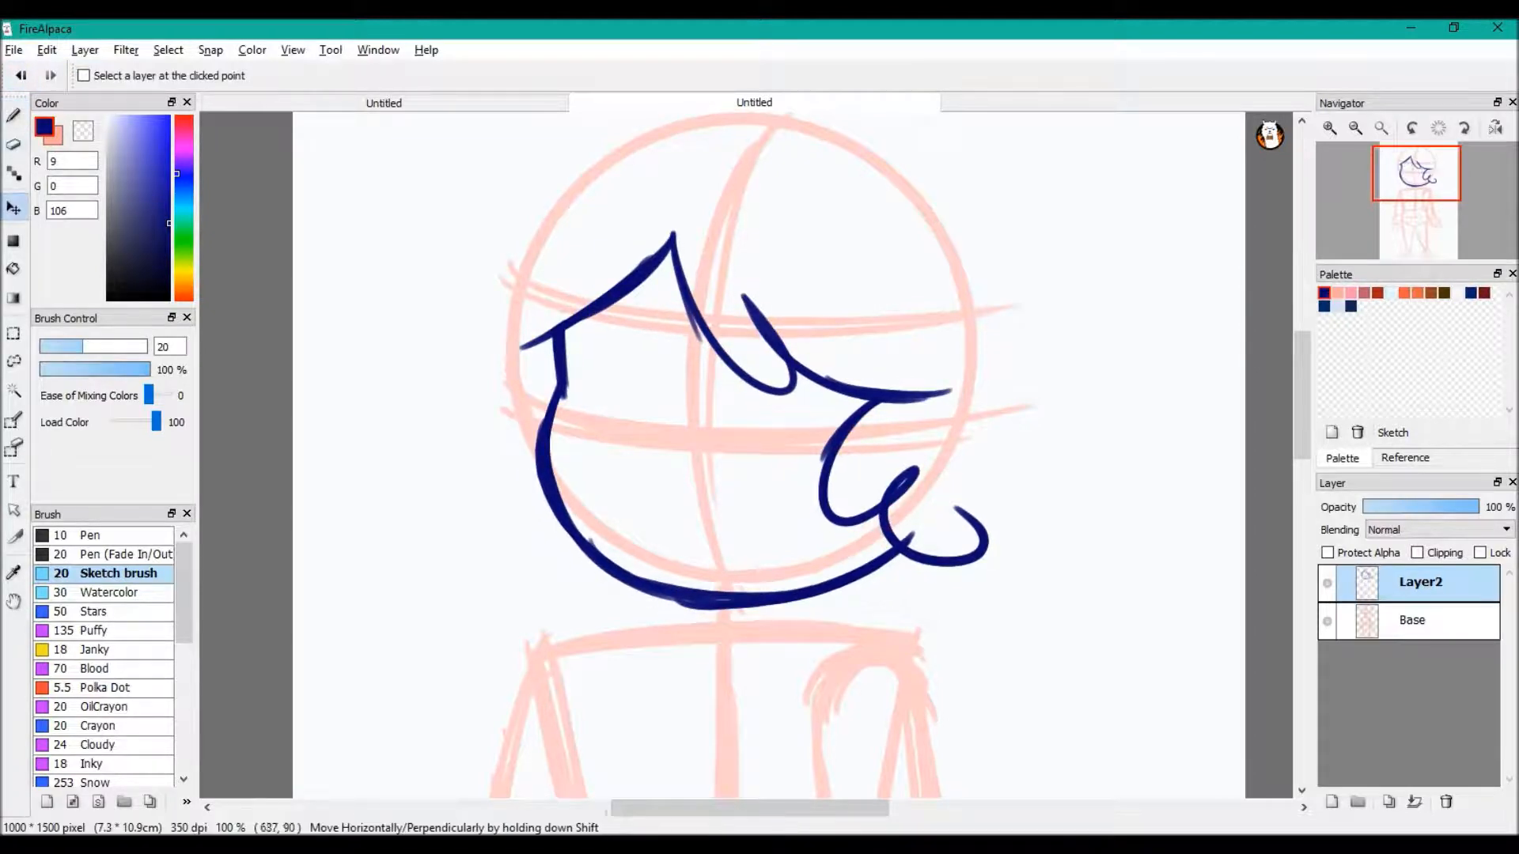
click(14, 114)
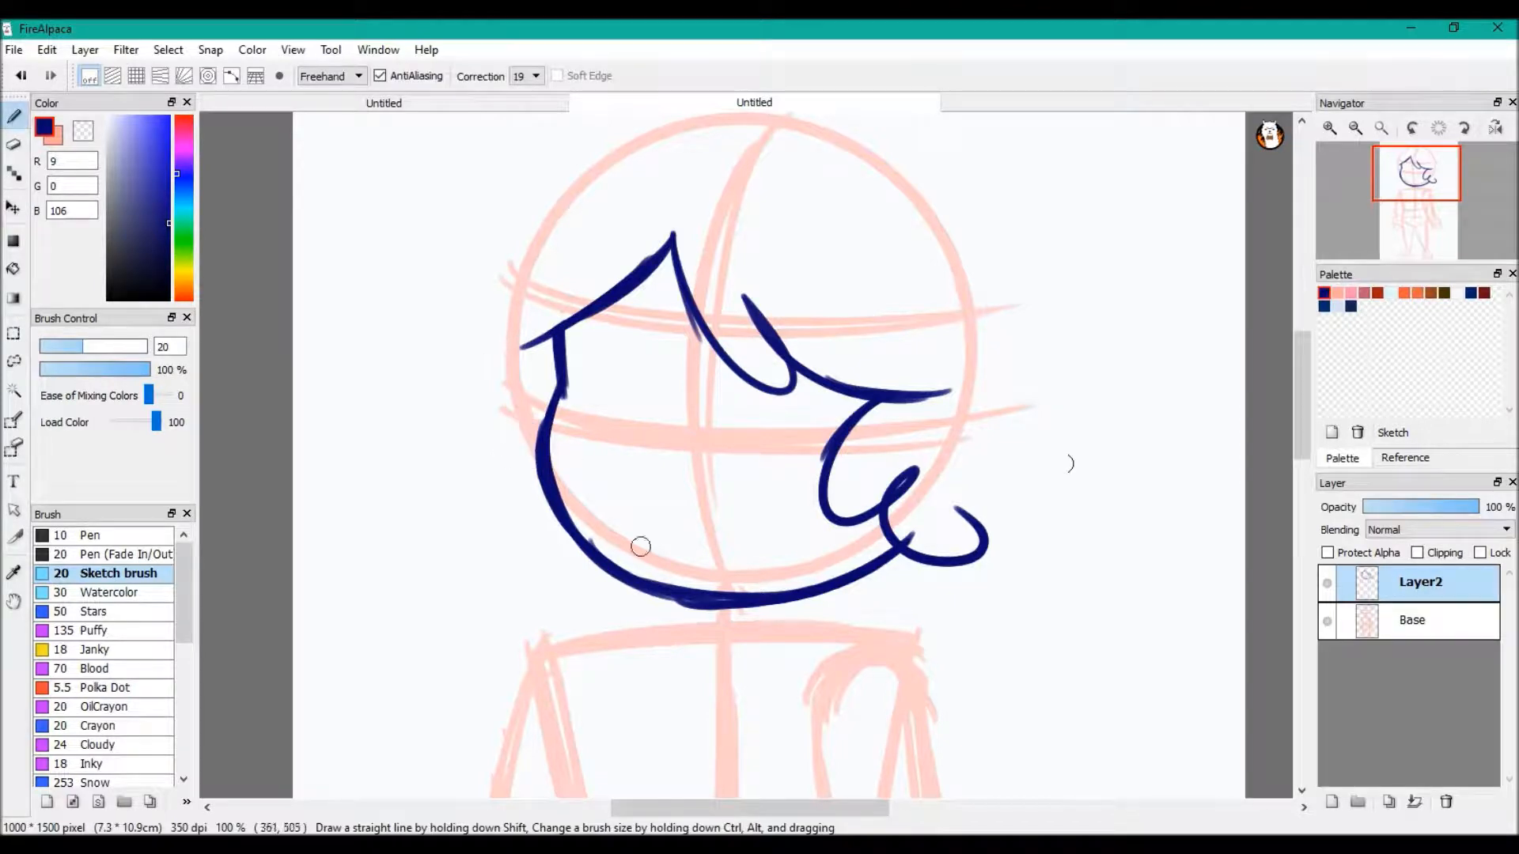
drag(591, 429, 1147, 489)
mouse_move(590, 424)
mouse_down()
mouse_move(685, 432)
mouse_move(485, 395)
mouse_up()
click(21, 75)
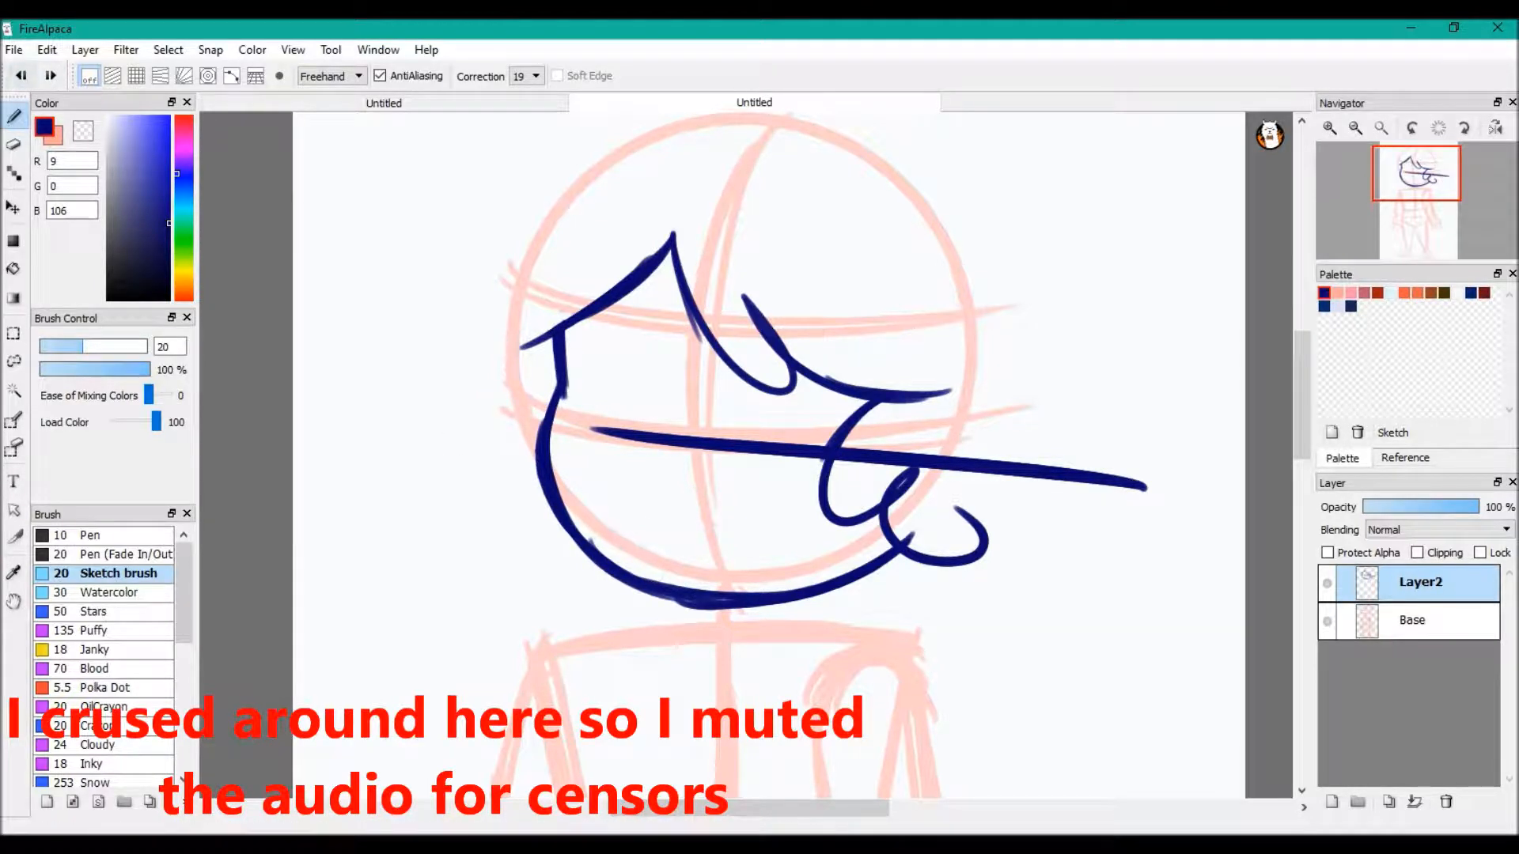
click(21, 75)
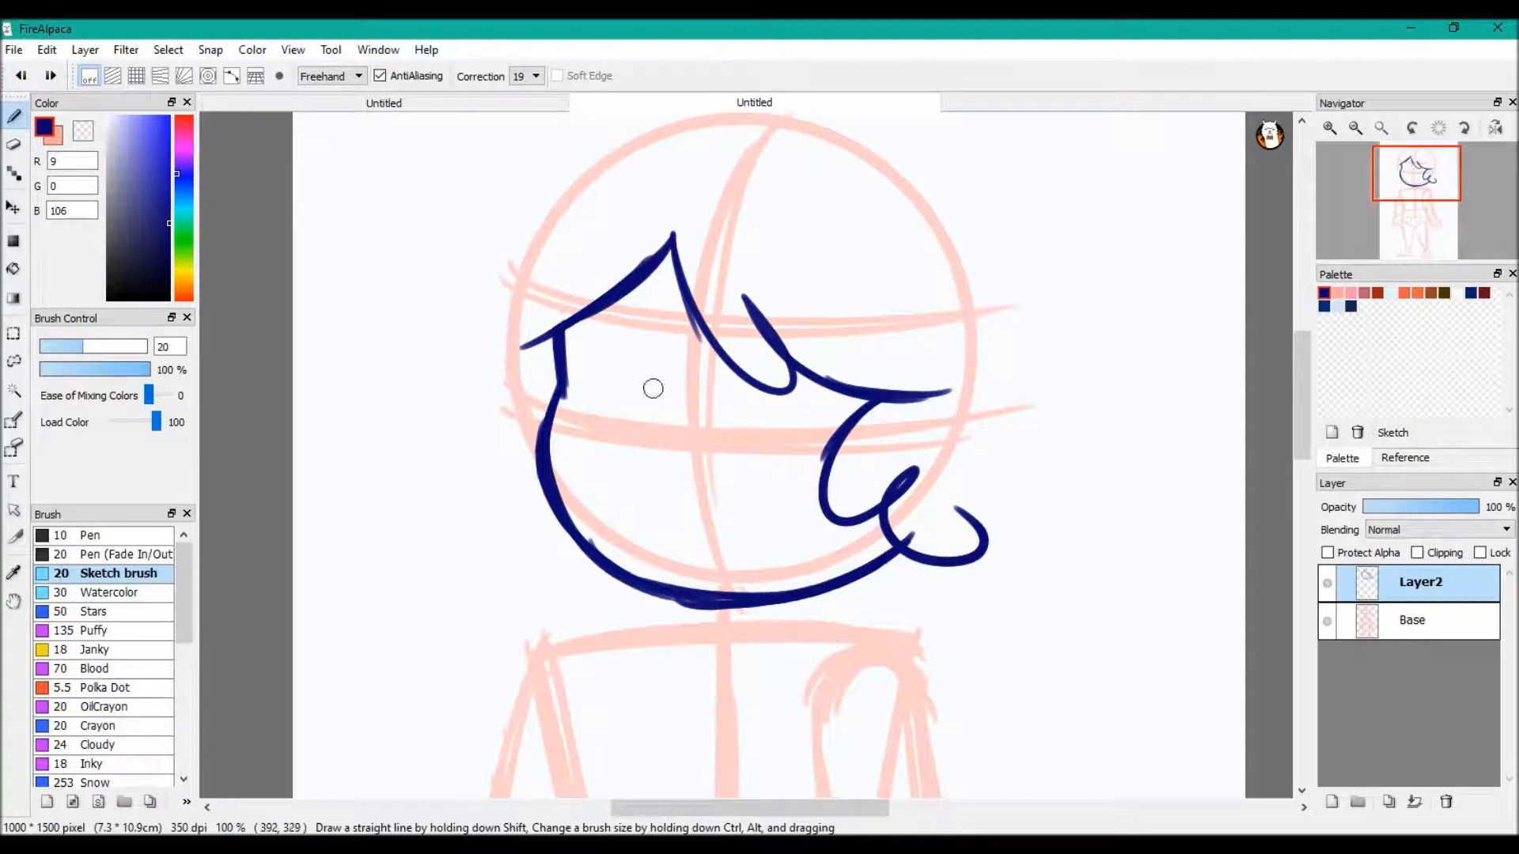
drag(652, 406, 633, 441)
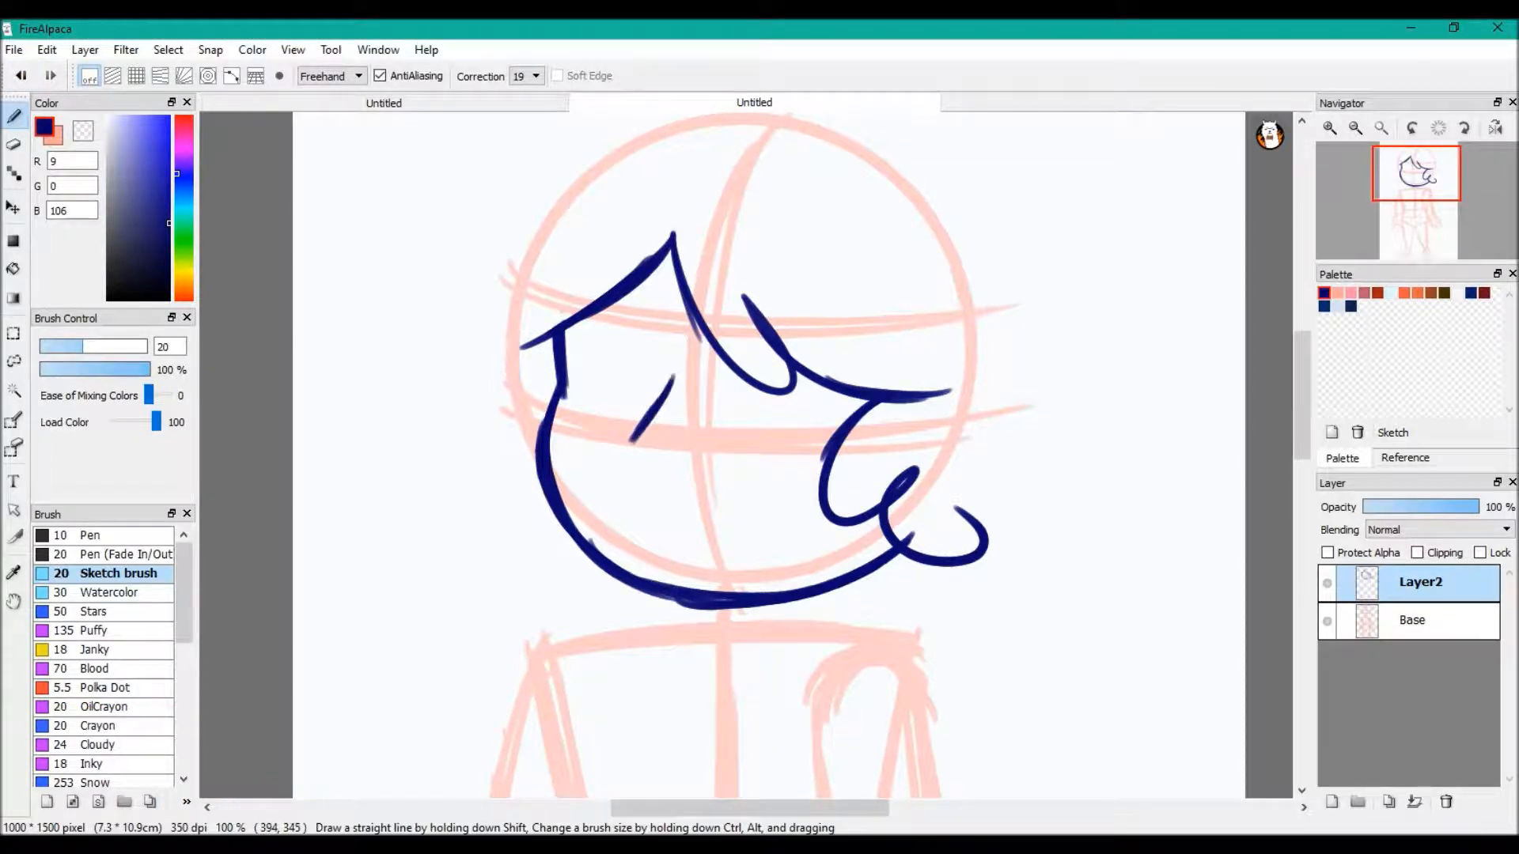
click(21, 75)
click(21, 75)
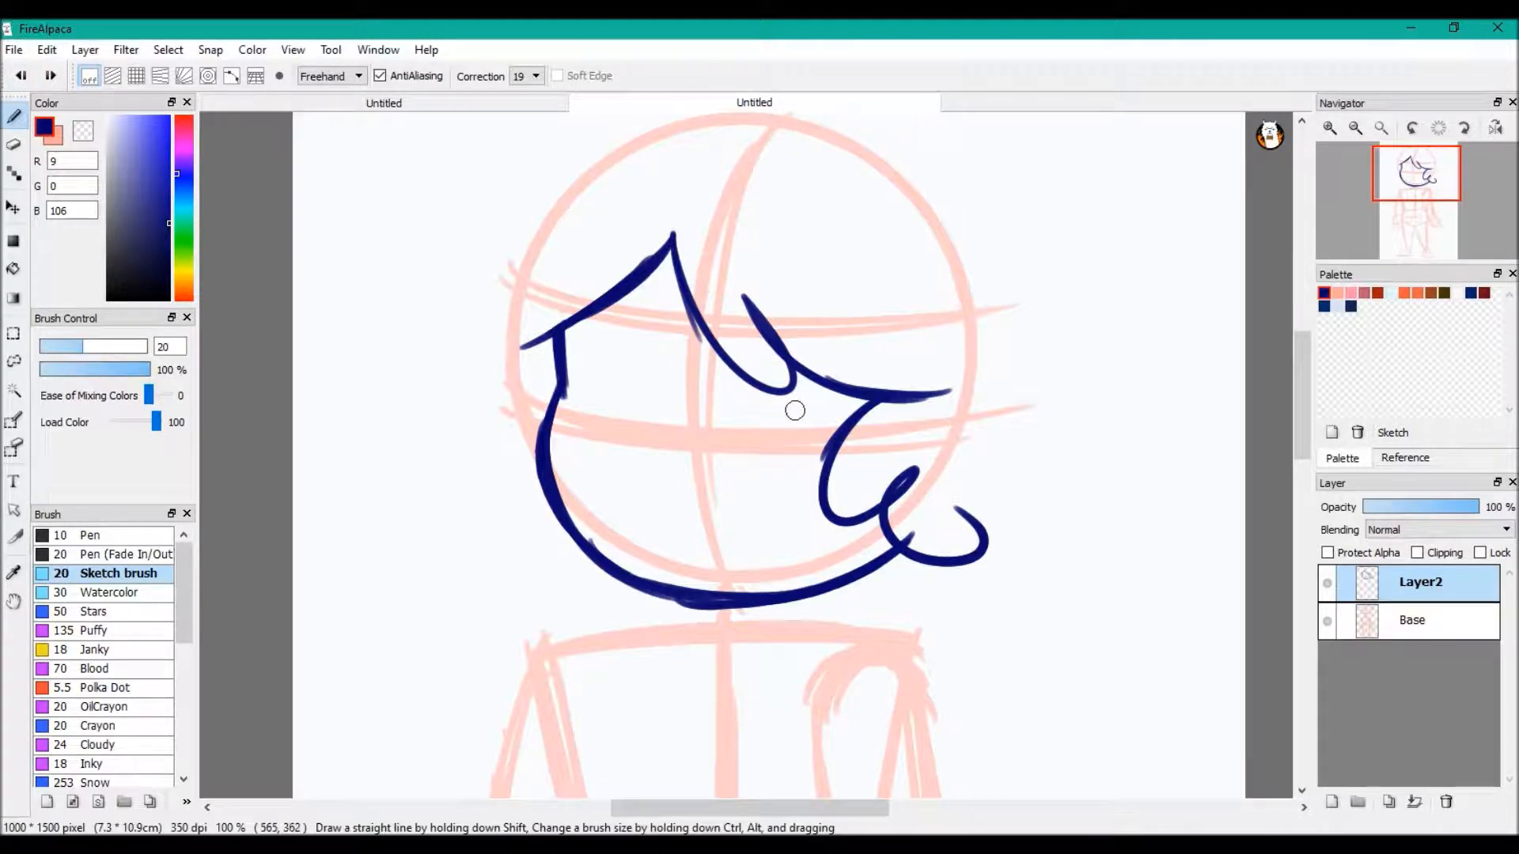
mouse_move(701, 352)
mouse_down()
mouse_move(655, 439)
mouse_move(668, 467)
mouse_up()
click(21, 75)
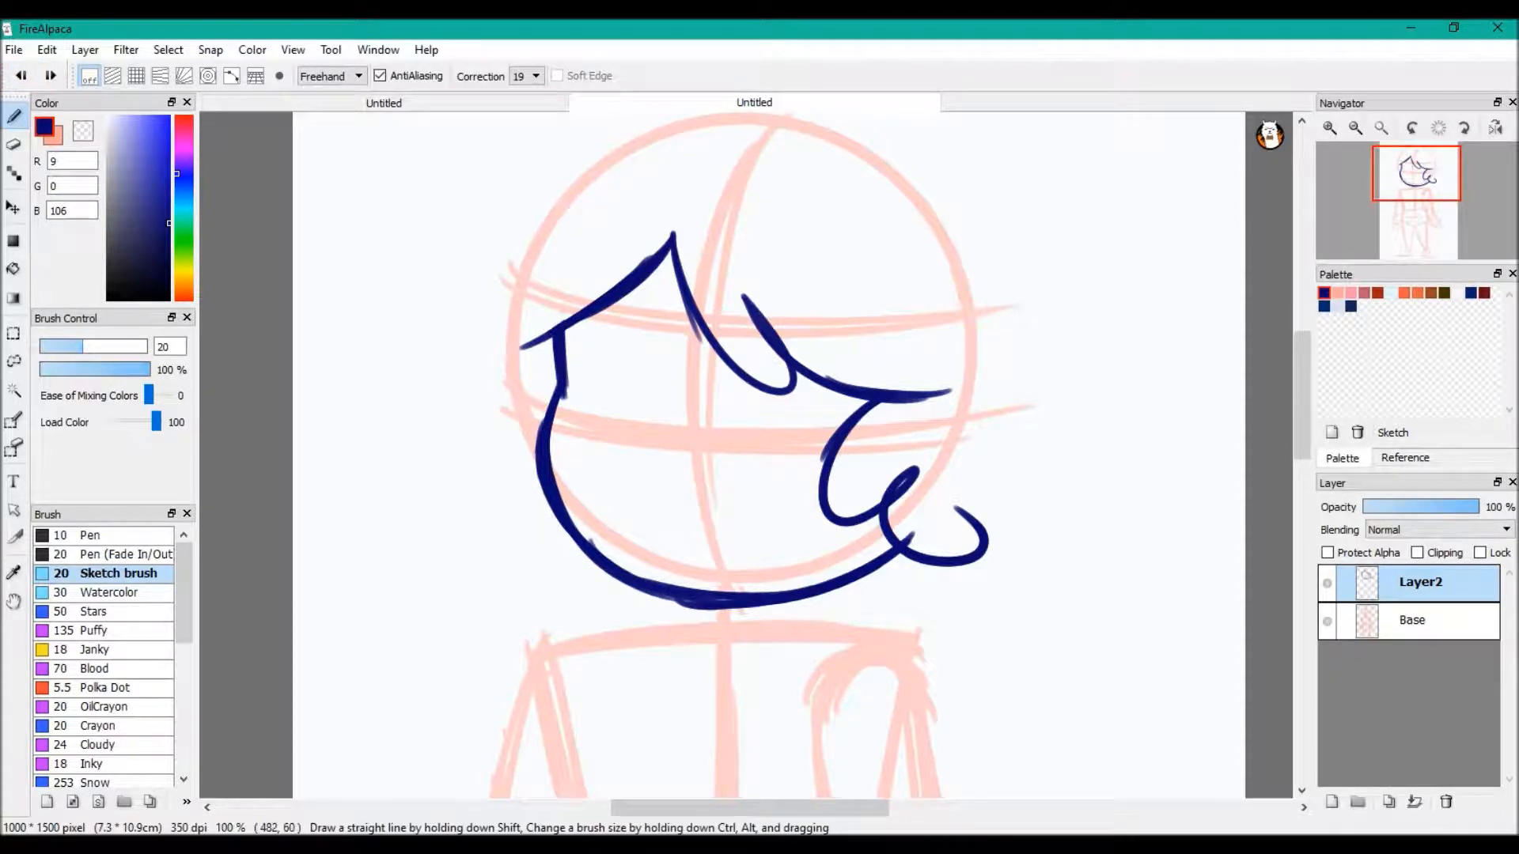
Draw the bent nose line on the face and the open curved outline of the eye nearest the short side edge
mouse_move(684, 375)
mouse_down()
mouse_move(637, 442)
mouse_move(649, 495)
mouse_up()
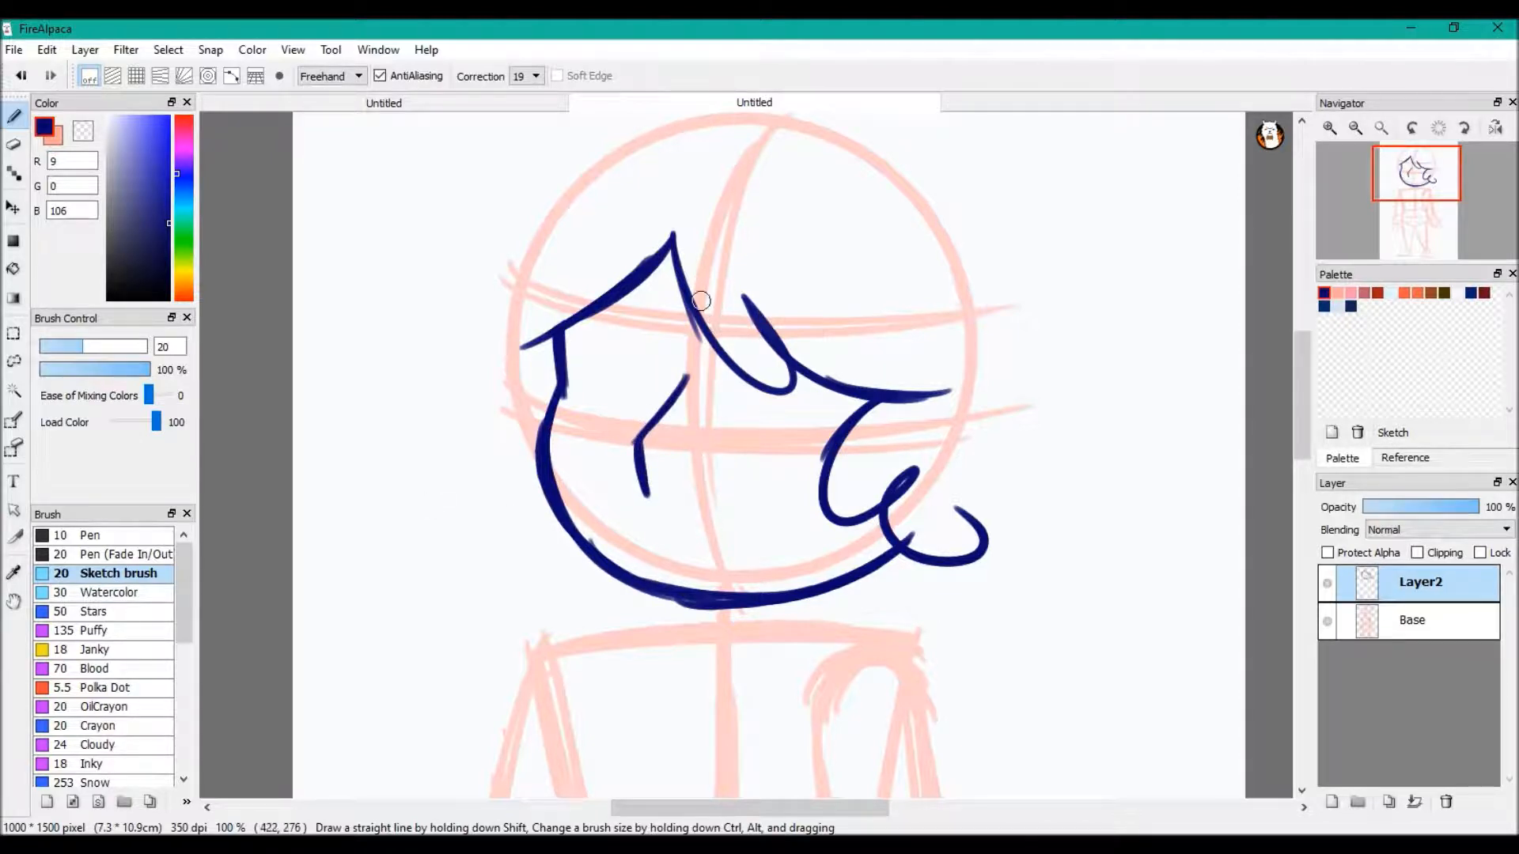
mouse_move(634, 354)
mouse_down()
mouse_move(615, 331)
mouse_move(582, 370)
mouse_move(589, 416)
mouse_move(623, 445)
mouse_up()
click(20, 75)
mouse_move(530, 408)
mouse_down()
mouse_move(590, 442)
mouse_move(496, 402)
mouse_move(589, 447)
mouse_up()
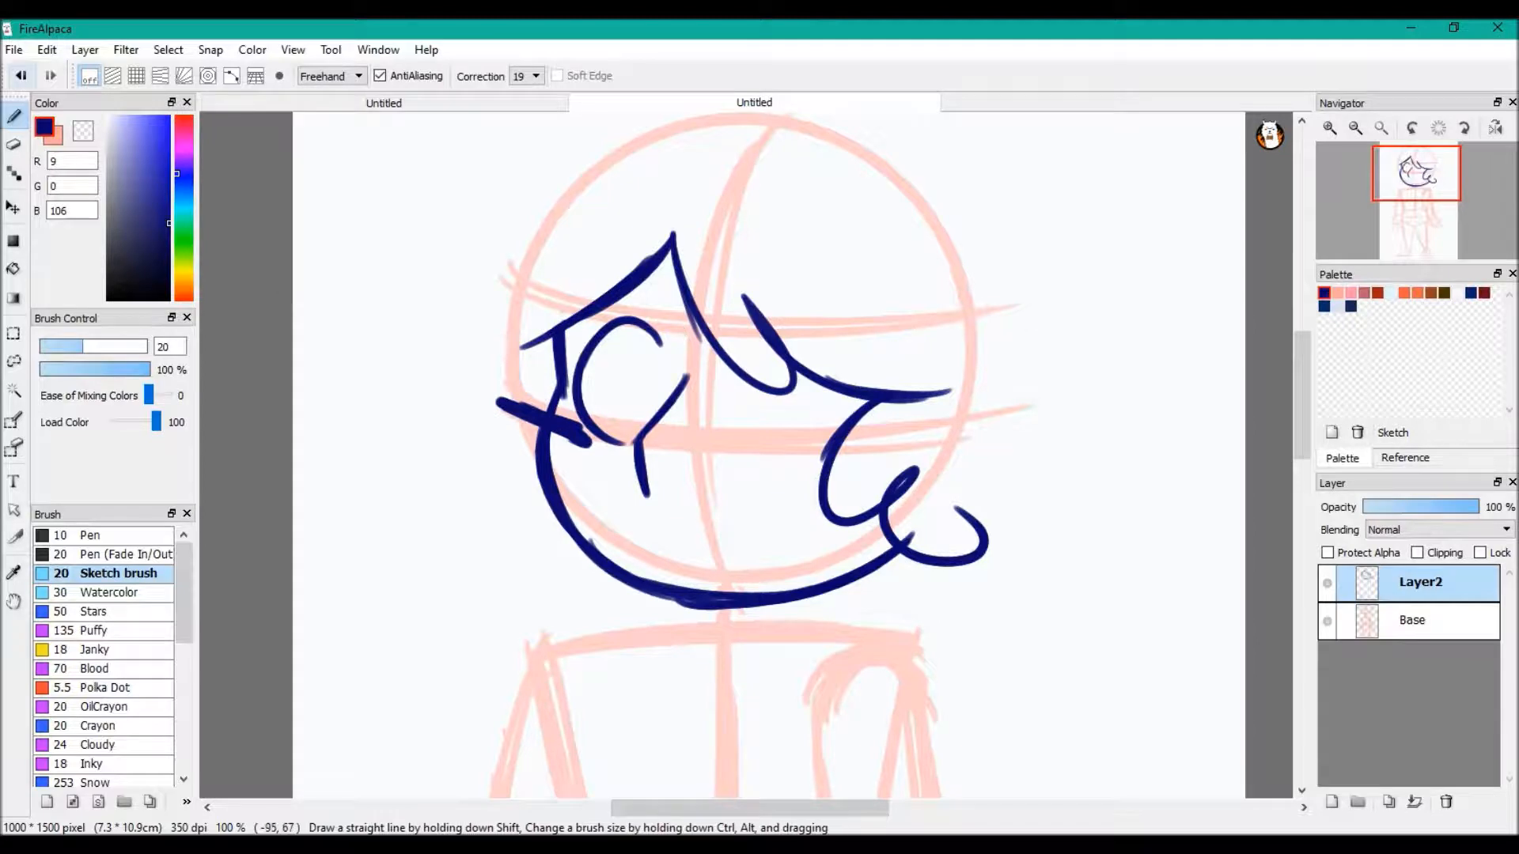
key(ctrl+z)
mouse_move(553, 407)
mouse_down()
mouse_move(548, 568)
mouse_move(628, 623)
mouse_up()
click(22, 76)
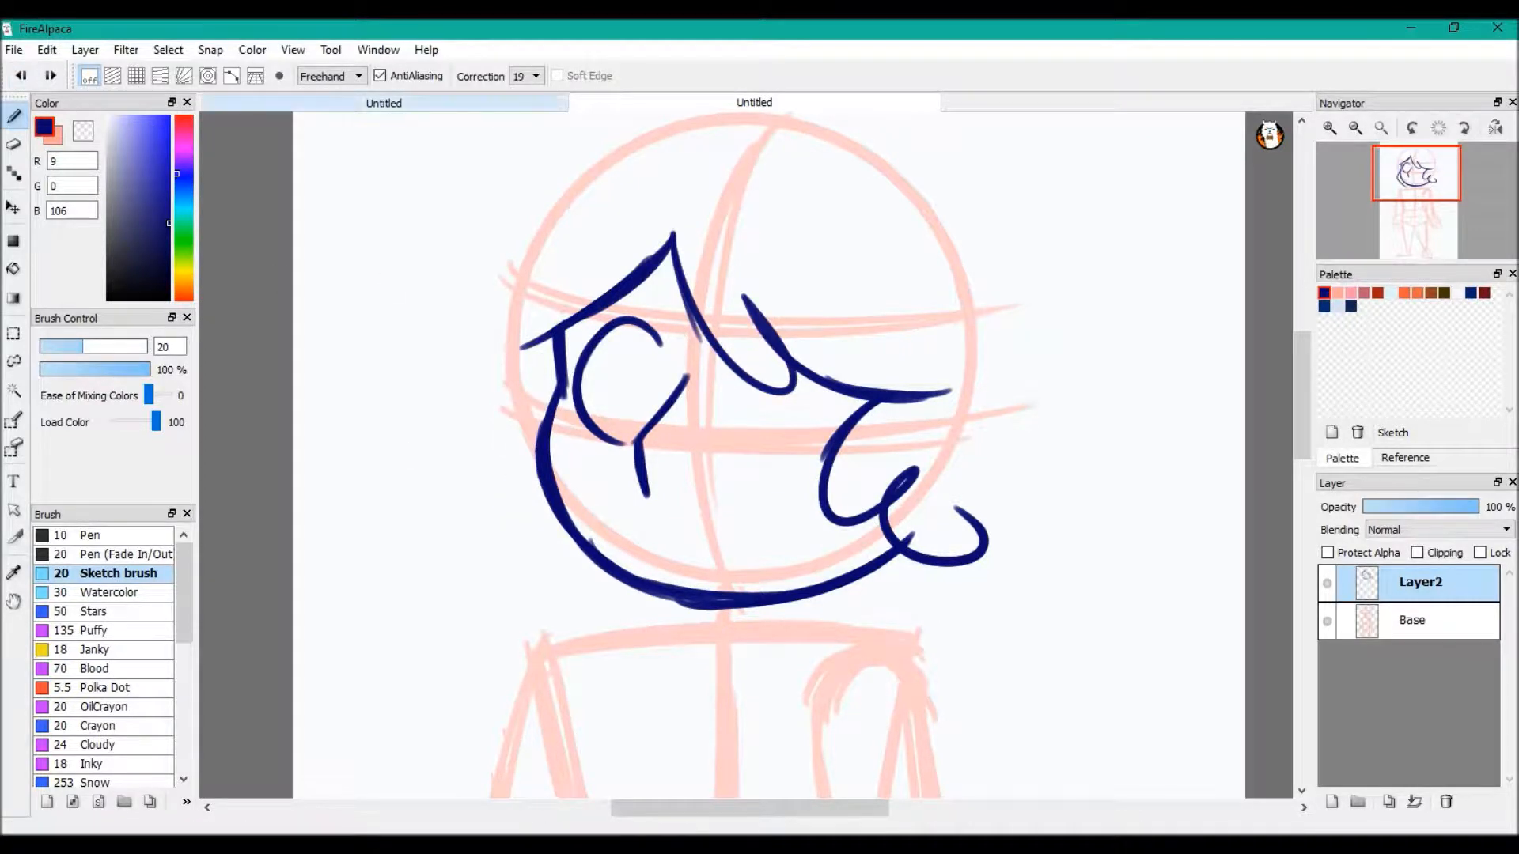
Examine all six example heads in the other open drawing at full-canvas view, and return to the figure drawing
click(383, 103)
scroll(290, 356, up, 2)
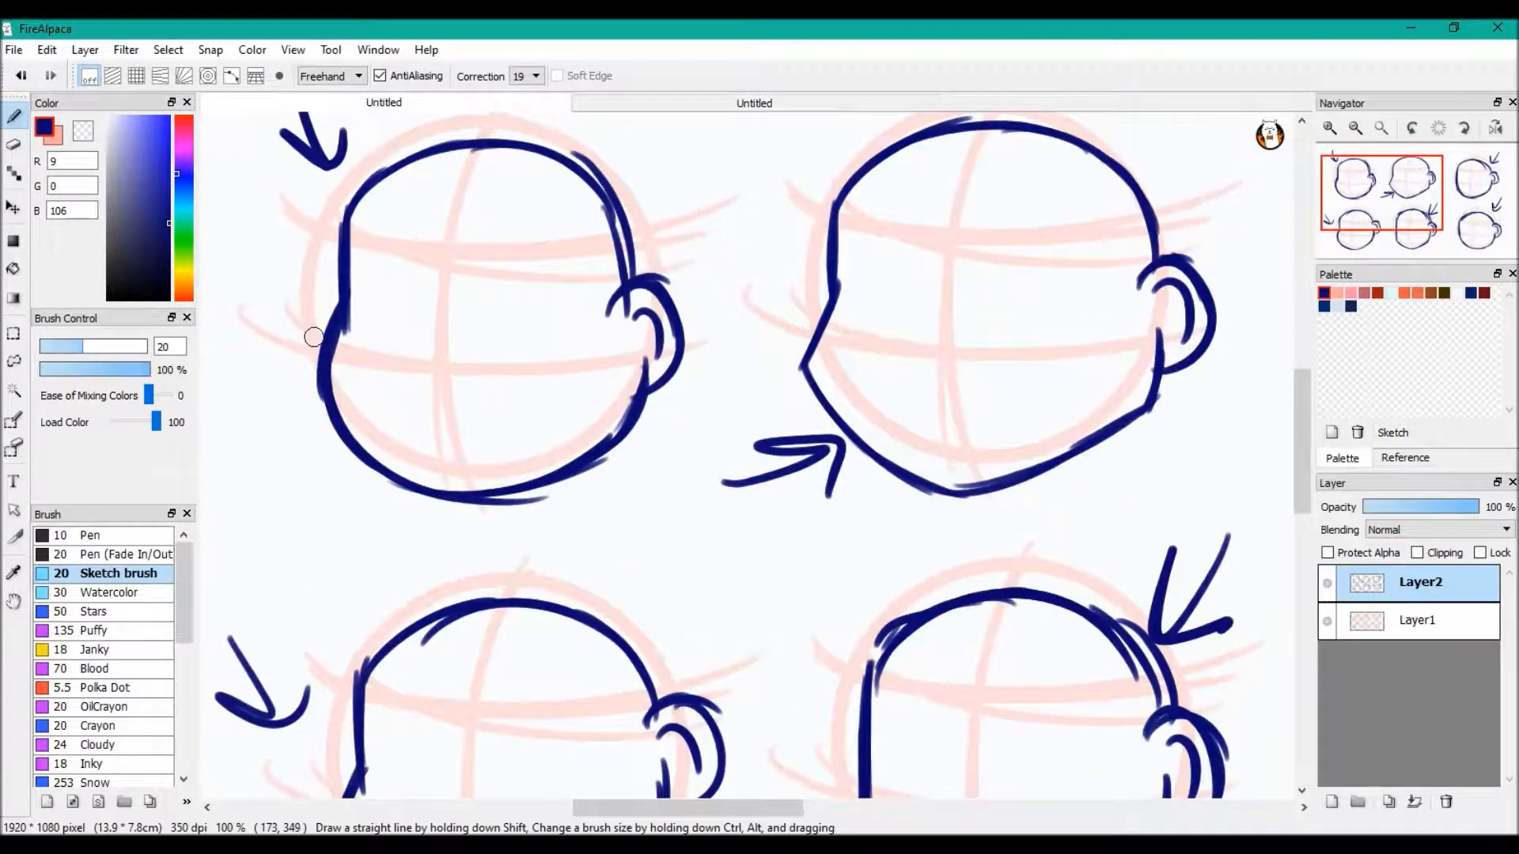
click(1355, 128)
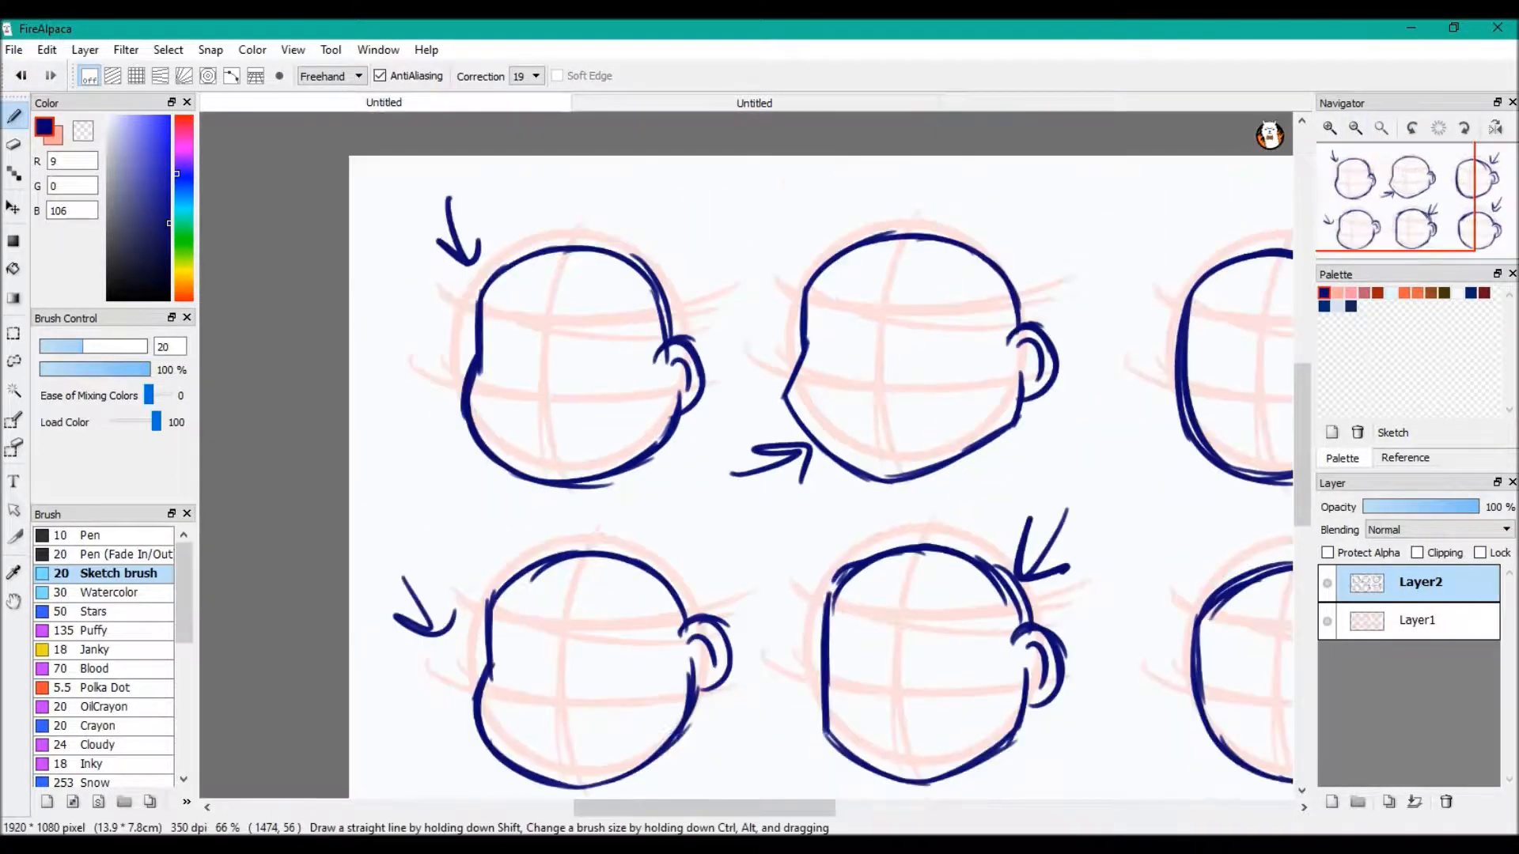
click(1381, 128)
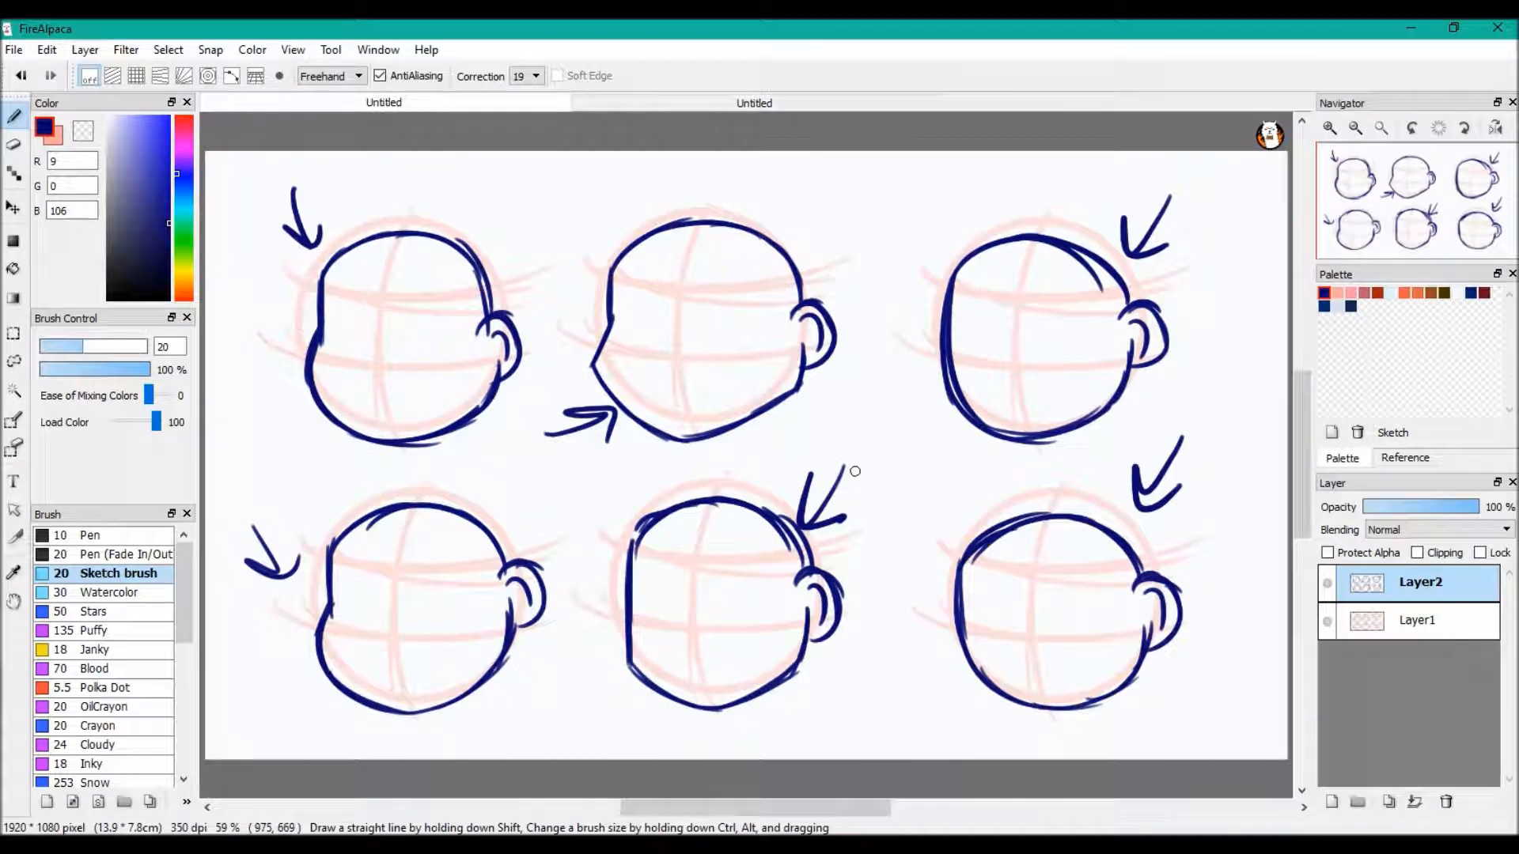
click(754, 102)
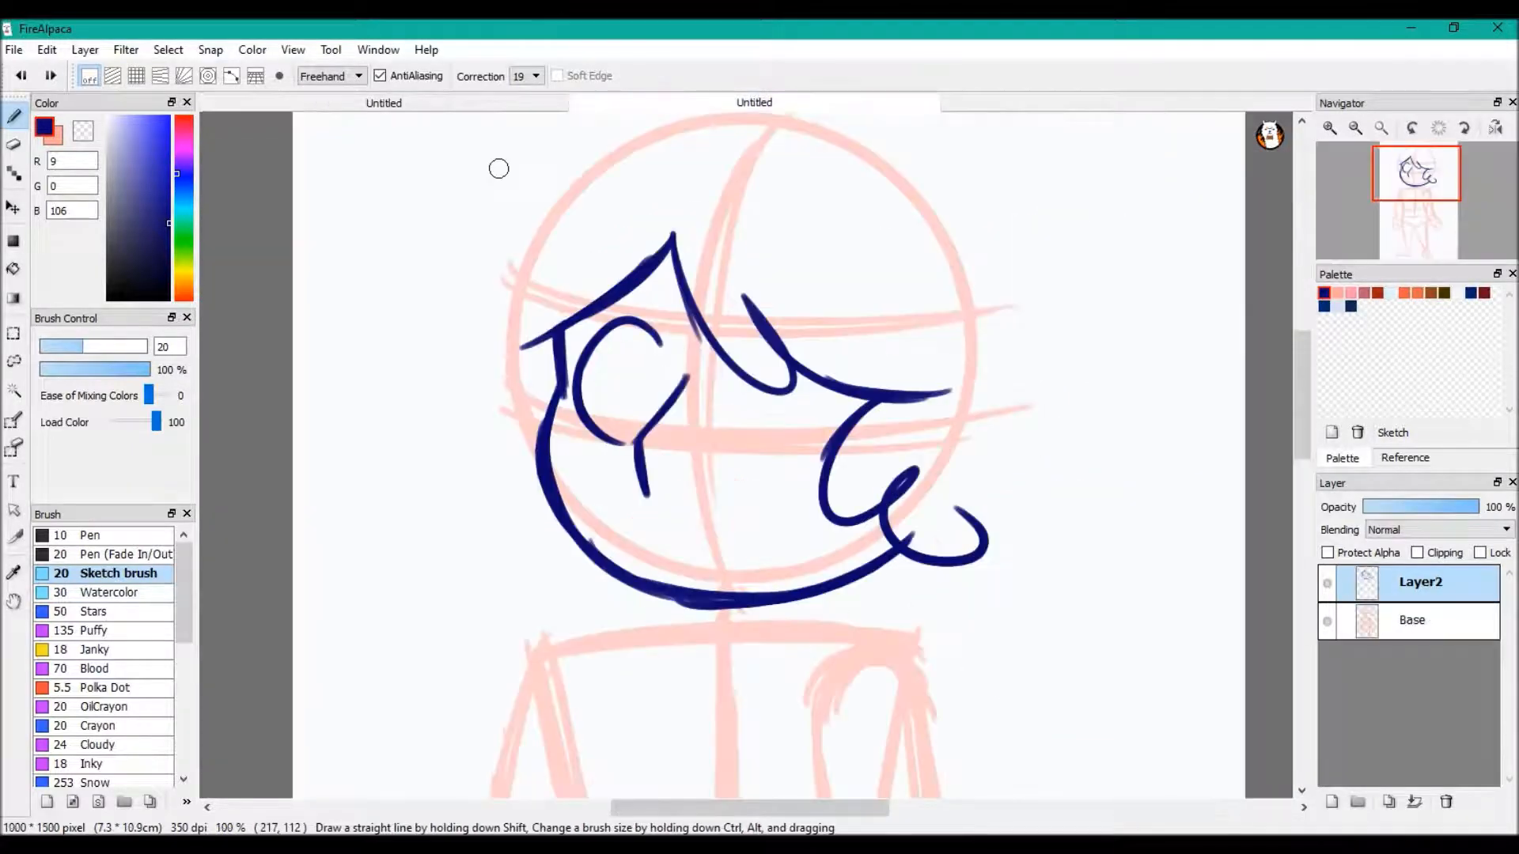
Draw the second eye's curved outline under the fringe and the outer hair contour with loose tips around the whole head
mouse_move(709, 338)
mouse_down()
mouse_move(755, 325)
mouse_move(806, 364)
mouse_move(800, 420)
mouse_up()
mouse_move(759, 336)
mouse_down()
mouse_move(805, 428)
mouse_move(739, 455)
mouse_up()
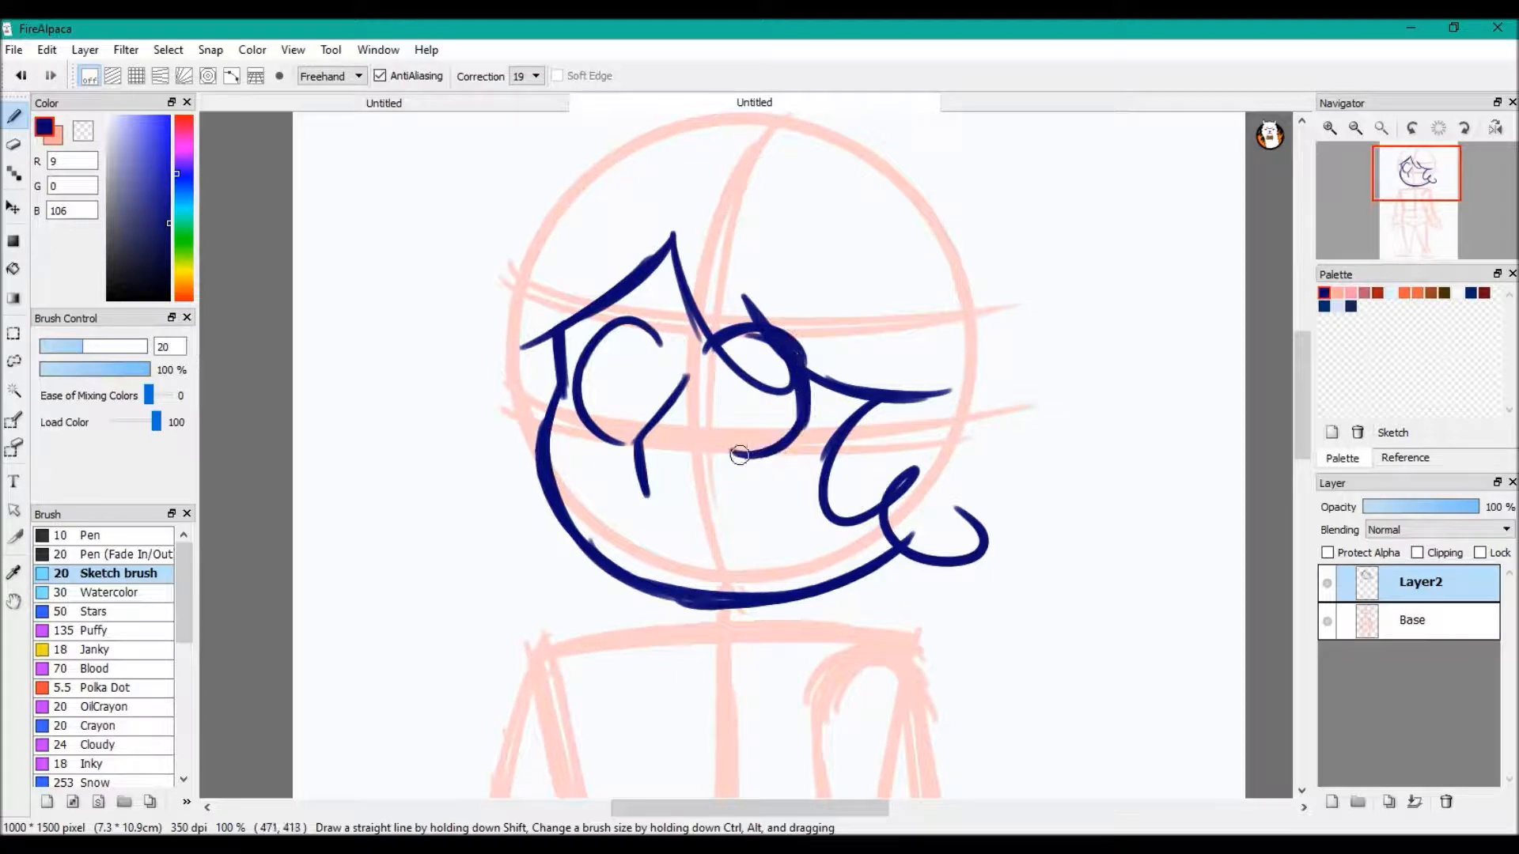
mouse_move(643, 140)
mouse_down()
mouse_move(531, 194)
mouse_move(455, 271)
mouse_move(477, 351)
mouse_move(477, 520)
mouse_move(588, 608)
mouse_up()
mouse_move(629, 152)
mouse_down()
mouse_move(739, 135)
mouse_move(942, 248)
mouse_move(994, 316)
mouse_move(995, 434)
mouse_move(942, 612)
mouse_up()
Complete the facial features with a short smiling mouth, oval pupils in both eyes and filled-in eyebrows
drag(639, 553, 730, 542)
mouse_move(596, 330)
mouse_down()
mouse_move(758, 392)
mouse_move(715, 360)
mouse_up()
drag(597, 288, 649, 293)
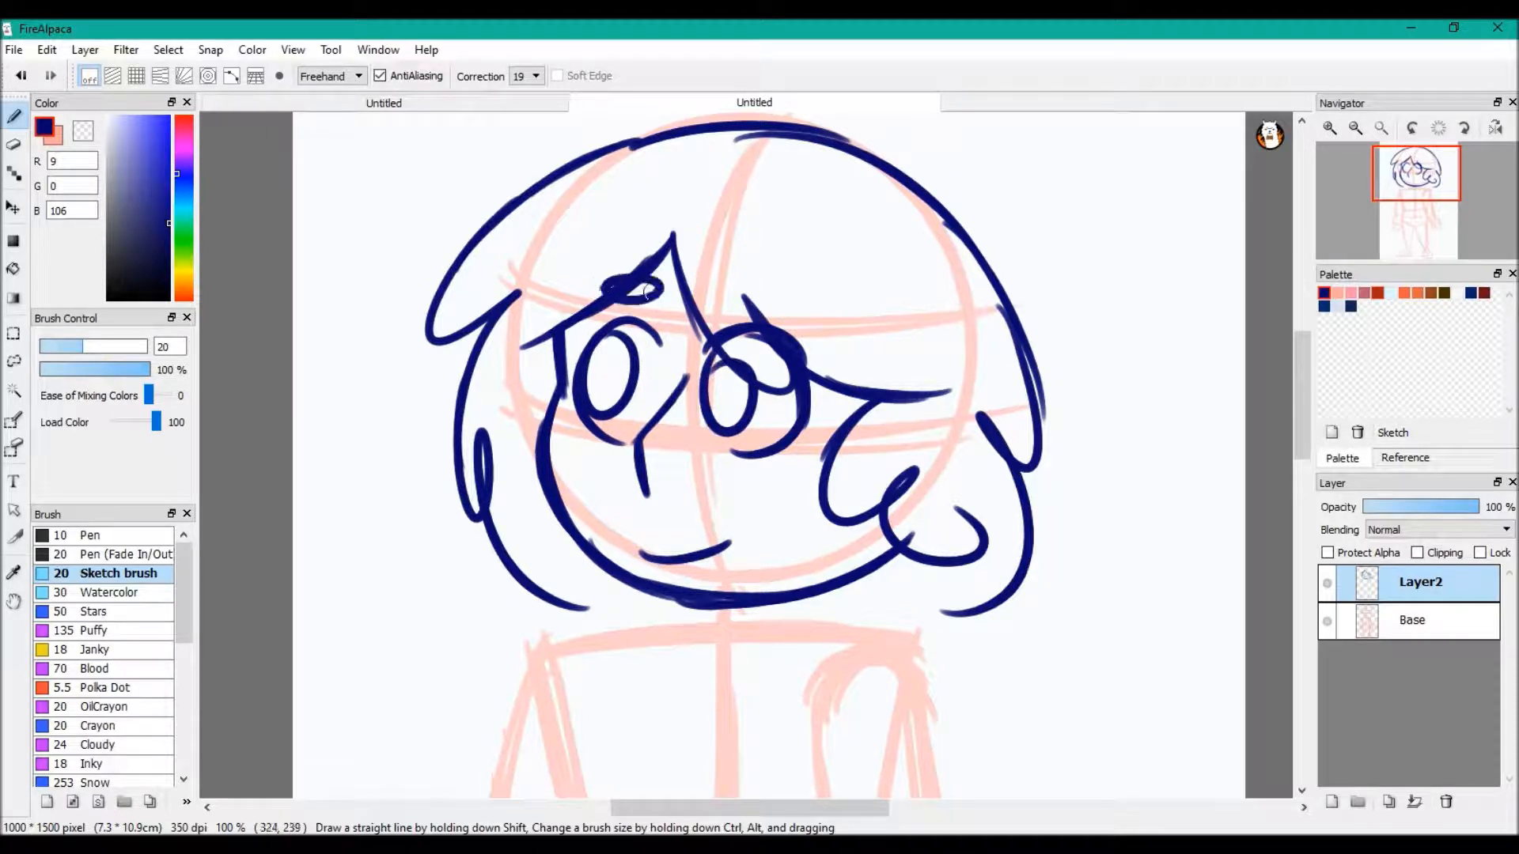
mouse_move(745, 291)
mouse_down()
mouse_move(734, 278)
mouse_move(779, 290)
mouse_up()
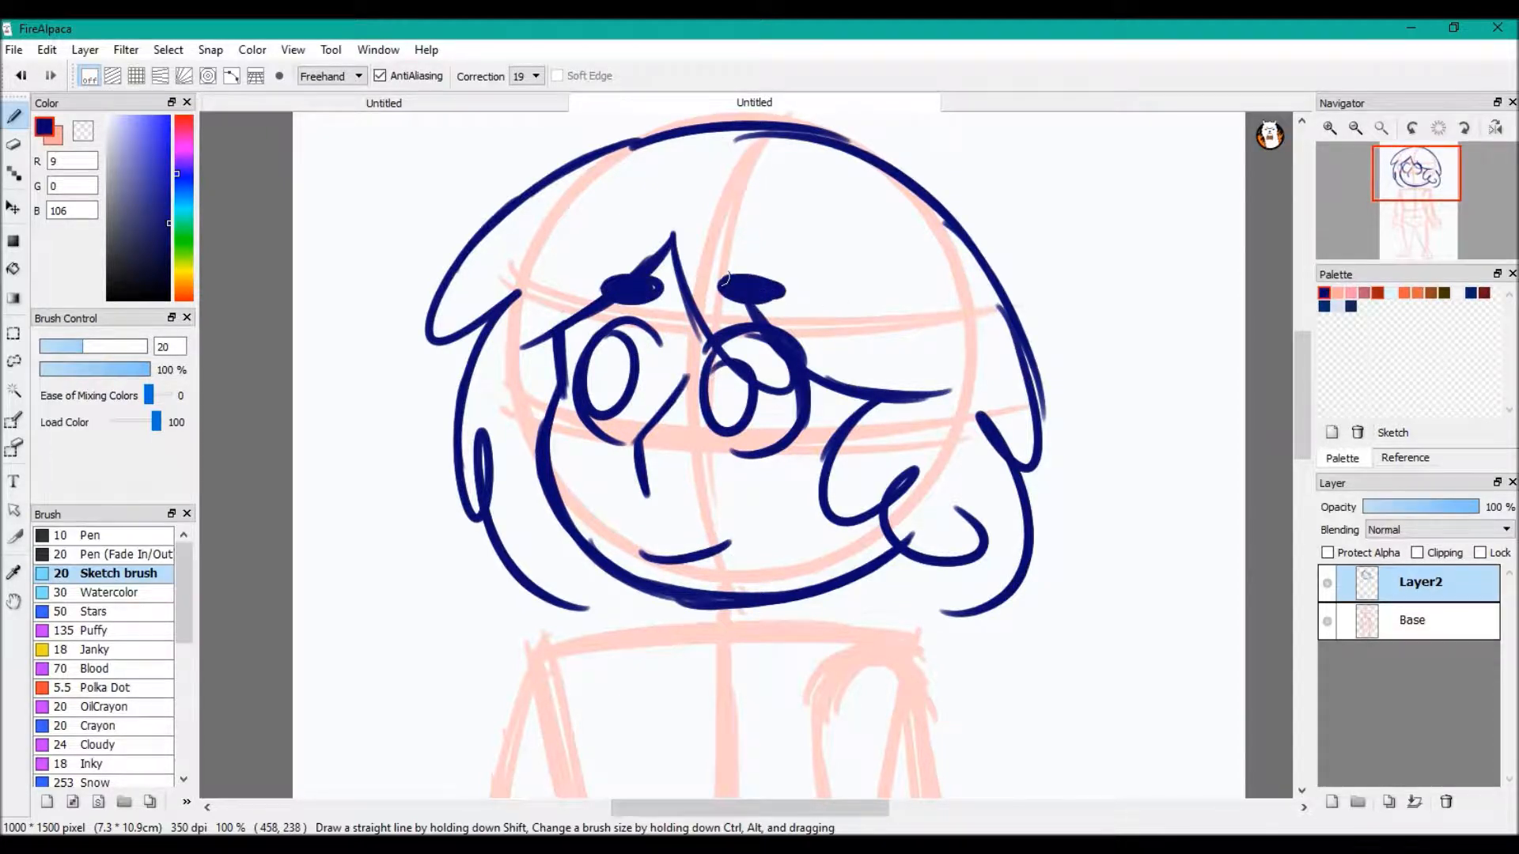
Move the Layer2 head drawing slightly left so it sits better over the base body, and return to the brush
click(1412, 193)
drag(1412, 193, 1412, 215)
click(13, 207)
drag(807, 356, 786, 349)
key(b)
Draw the two curved neck lines below the chin and try a stroke along the shoulder
drag(860, 208, 900, 255)
drag(758, 207, 717, 269)
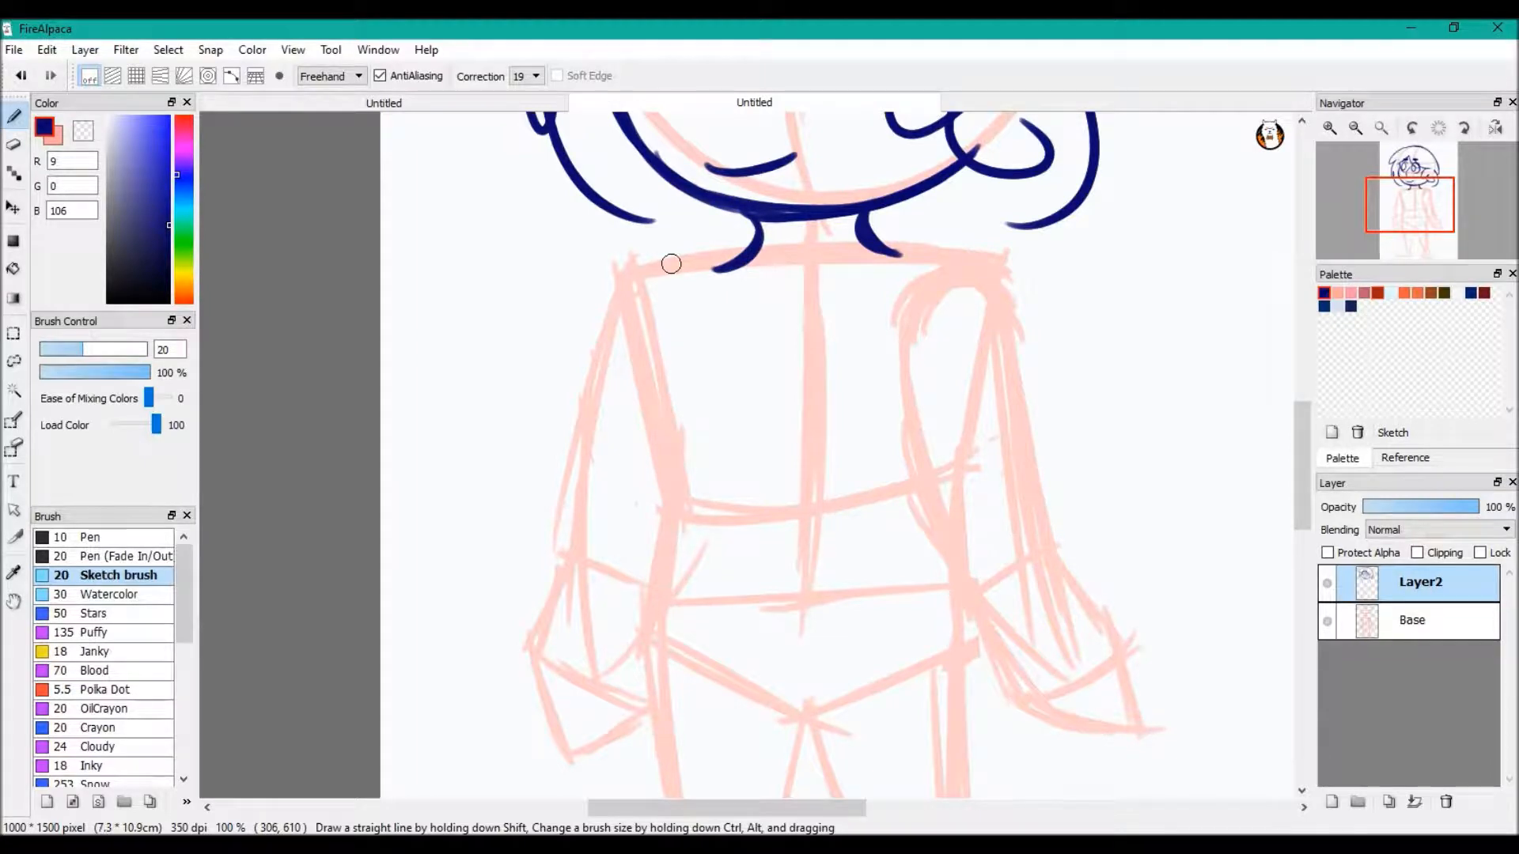
drag(742, 255, 620, 323)
key(ctrl+z)
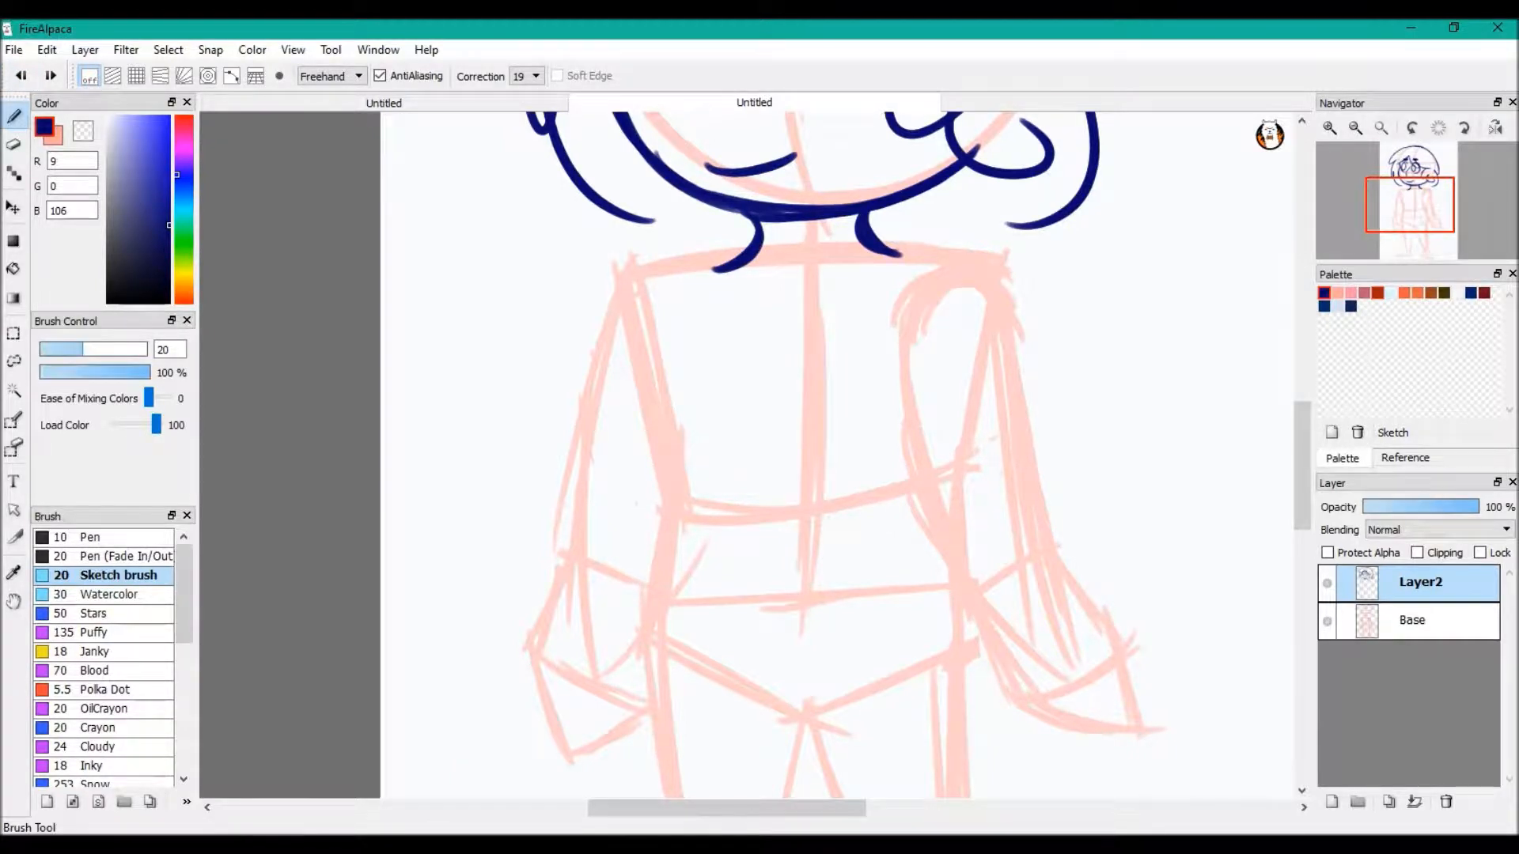
Draw the V-shaped collar below the neck with shirt neckline curves inside and a wider outer hood edge on both sides
drag(909, 231, 743, 371)
drag(715, 246, 724, 380)
mouse_move(838, 278)
mouse_down()
mouse_move(718, 272)
mouse_move(795, 323)
mouse_up()
mouse_move(673, 273)
mouse_down()
mouse_move(700, 334)
mouse_move(729, 374)
mouse_up()
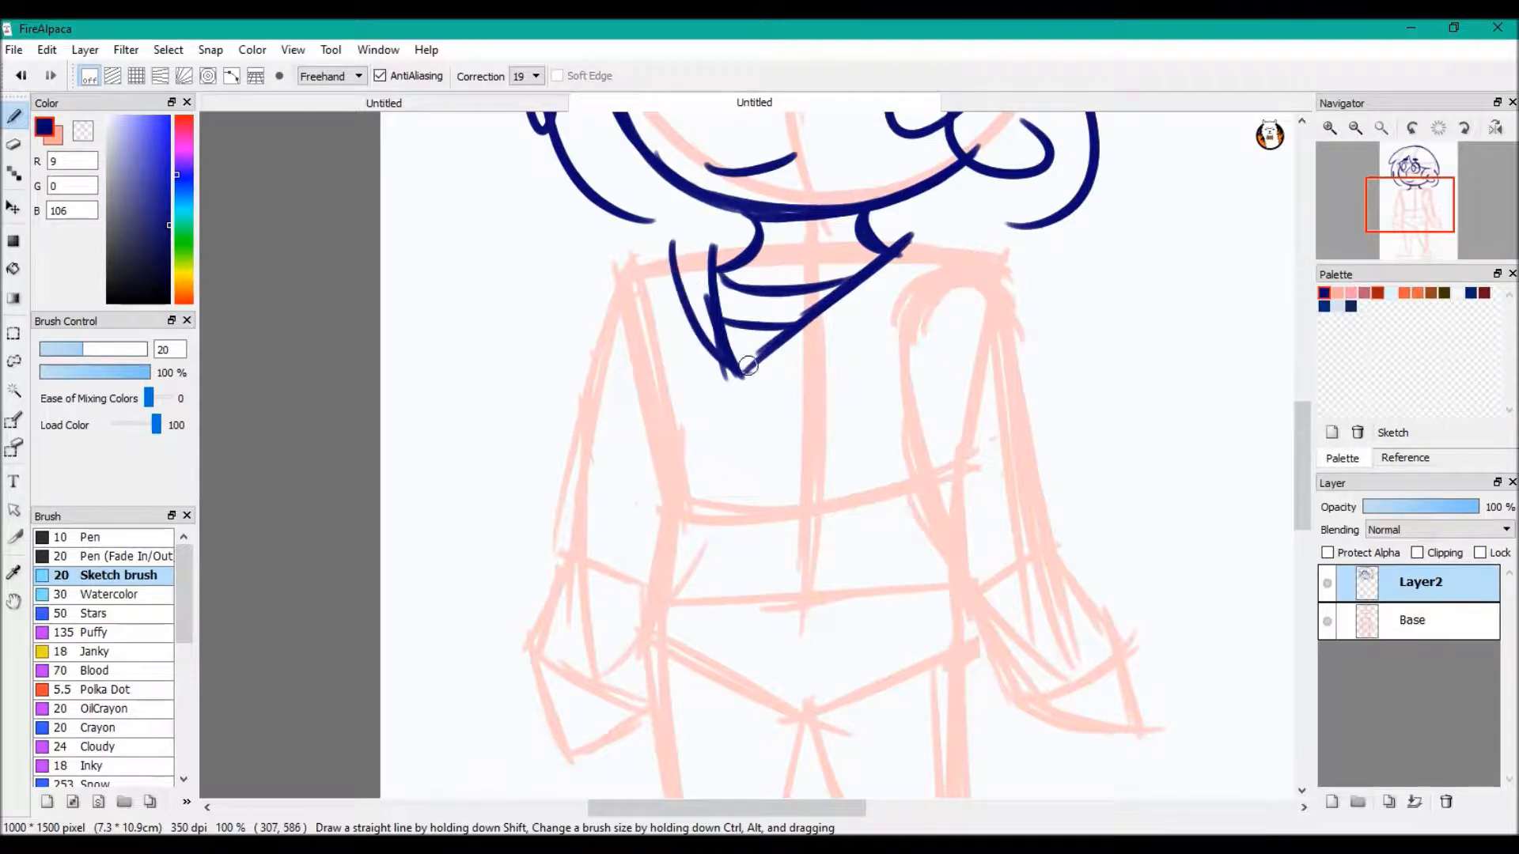
drag(980, 252, 752, 372)
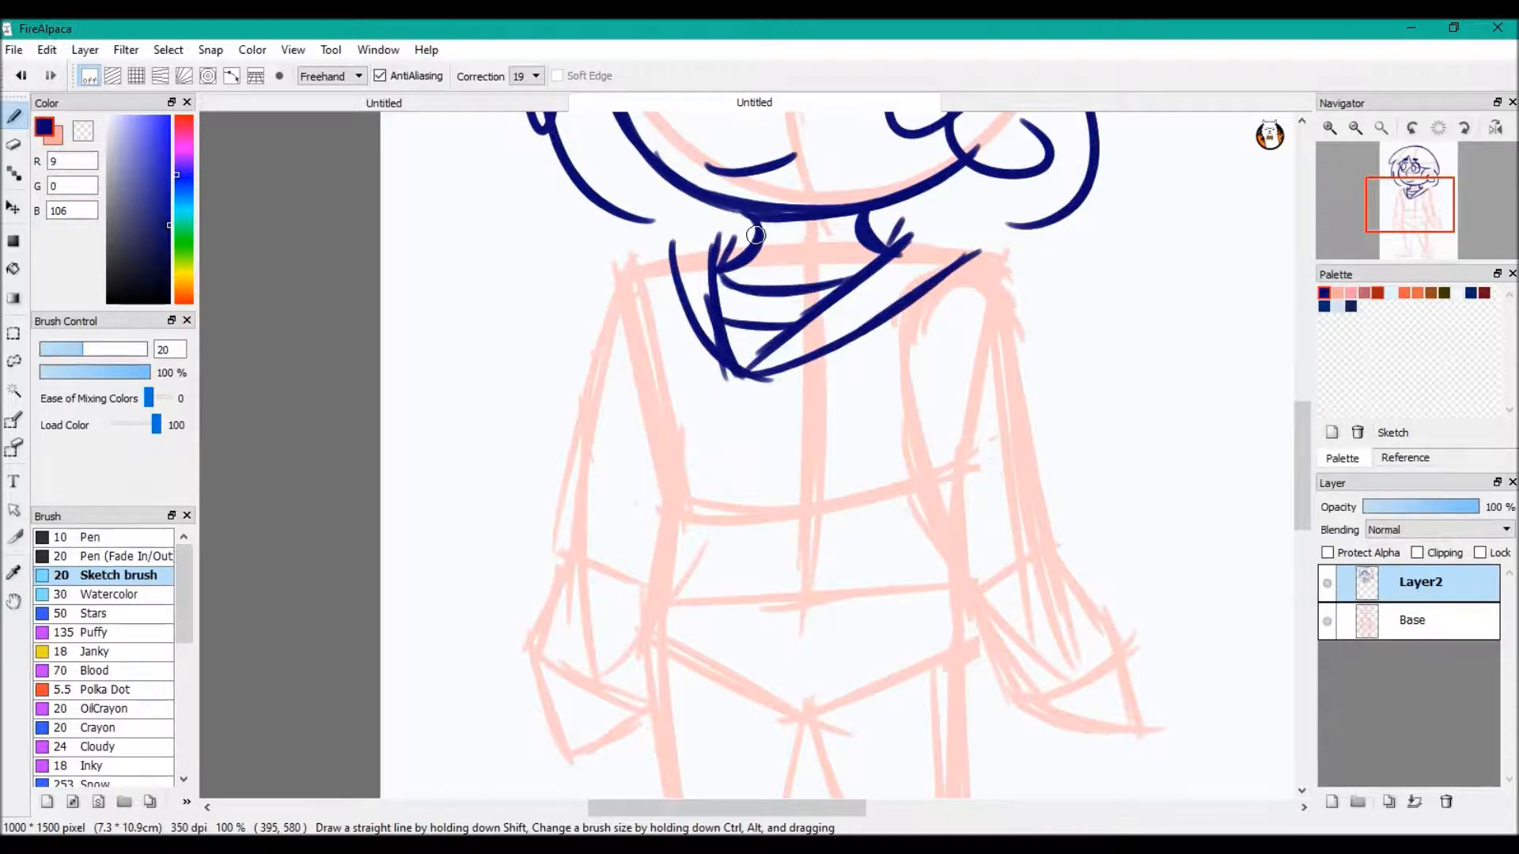
Draw the inner sleeve line with a small fold and the jacket's front opening line running down from the collar point
mouse_move(648, 349)
mouse_down()
mouse_move(692, 485)
mouse_move(666, 446)
mouse_move(719, 564)
mouse_up()
drag(647, 413, 697, 519)
drag(638, 474, 663, 515)
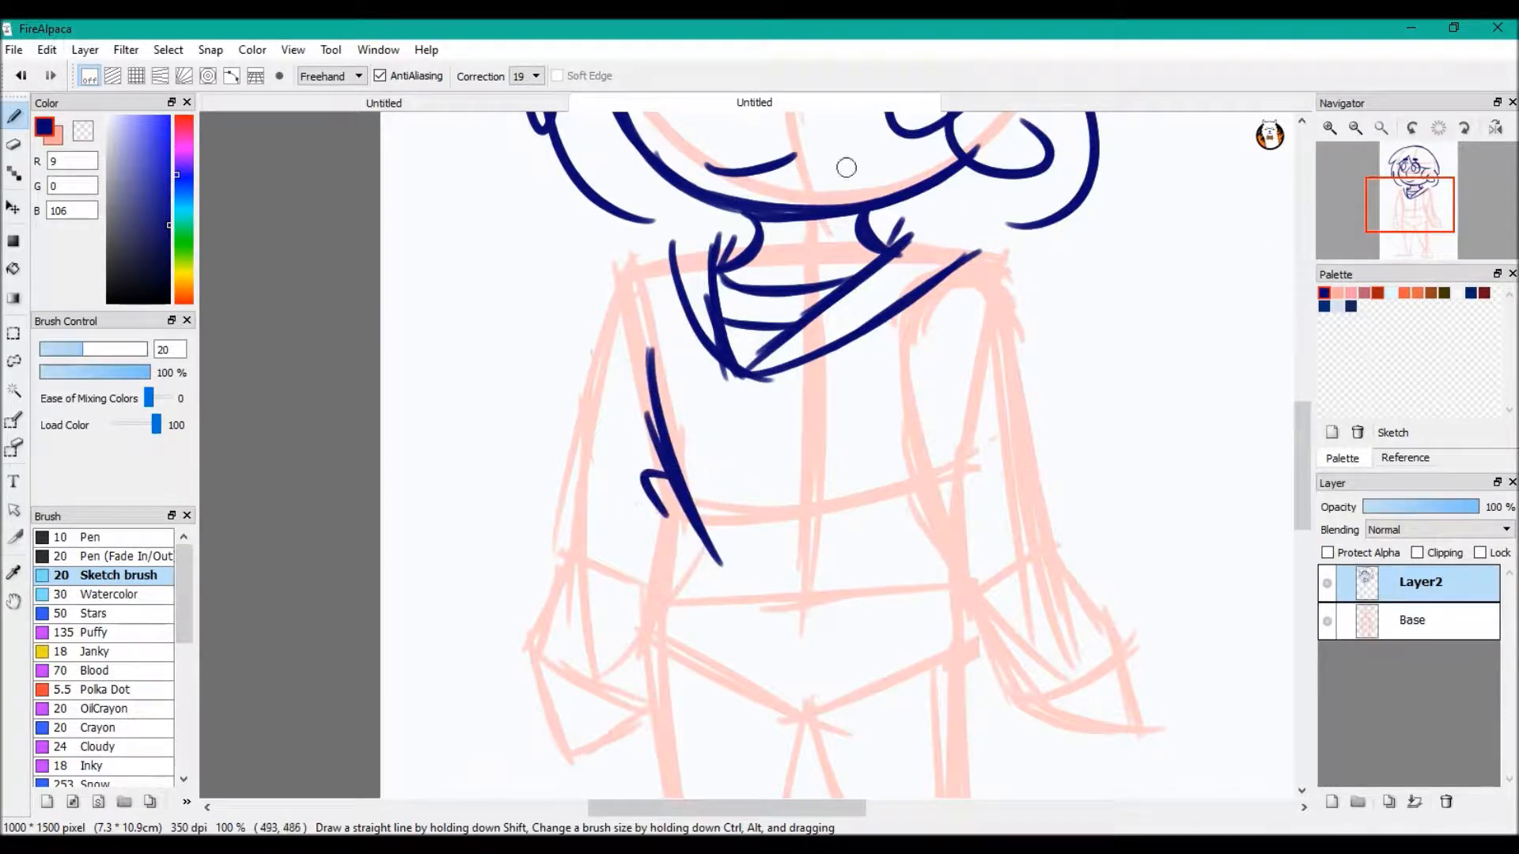
mouse_move(741, 372)
mouse_down()
mouse_move(738, 566)
mouse_move(758, 618)
mouse_up()
drag(745, 435, 754, 657)
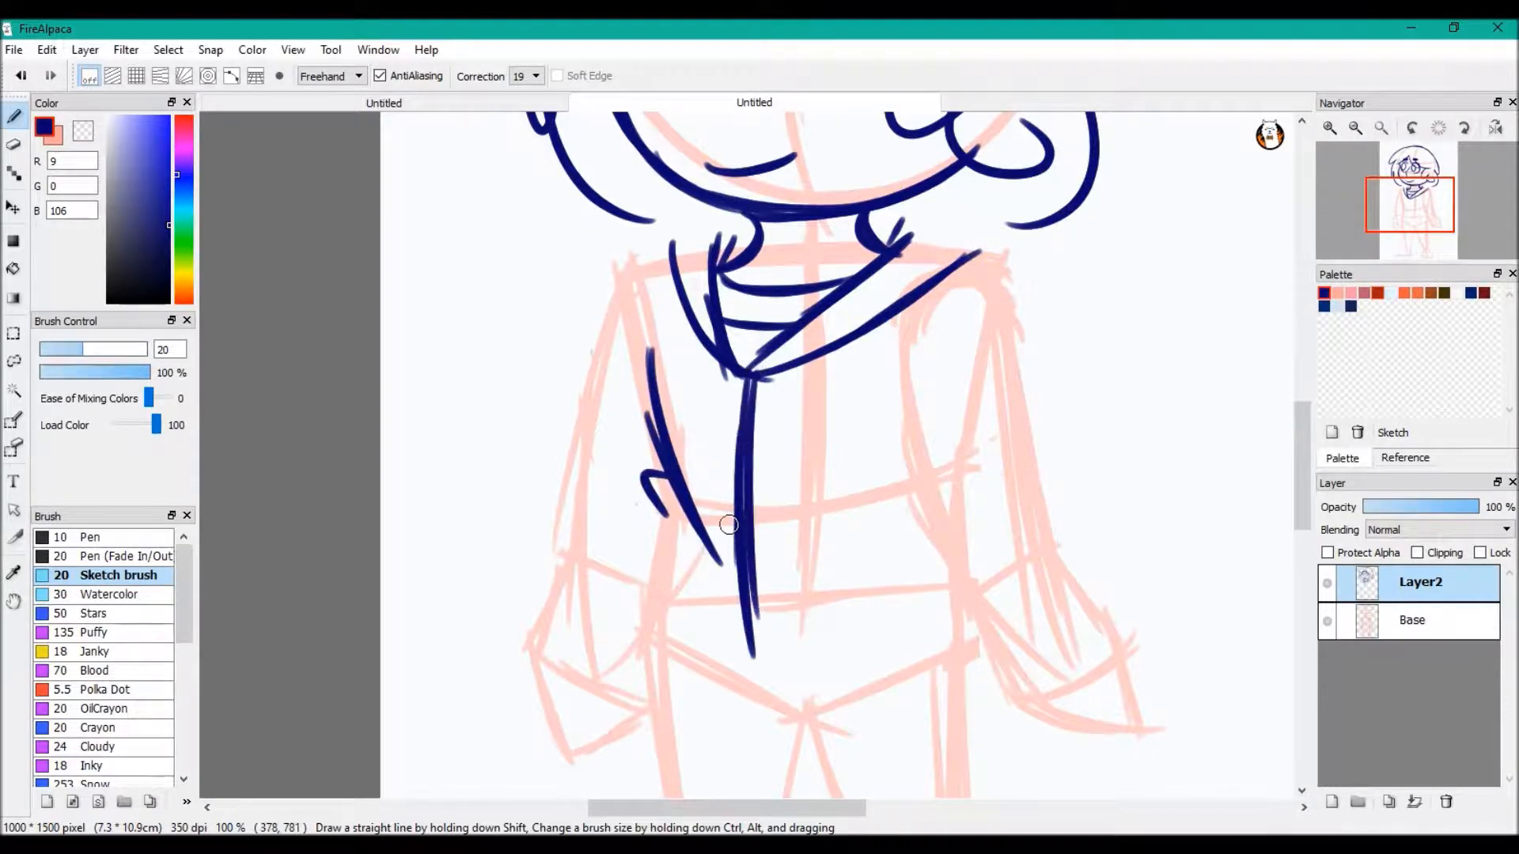
Draw the jacket's curved side edge and rounded bottom hem, and extend the front opening line to the hem
drag(667, 505, 632, 642)
drag(639, 578, 722, 709)
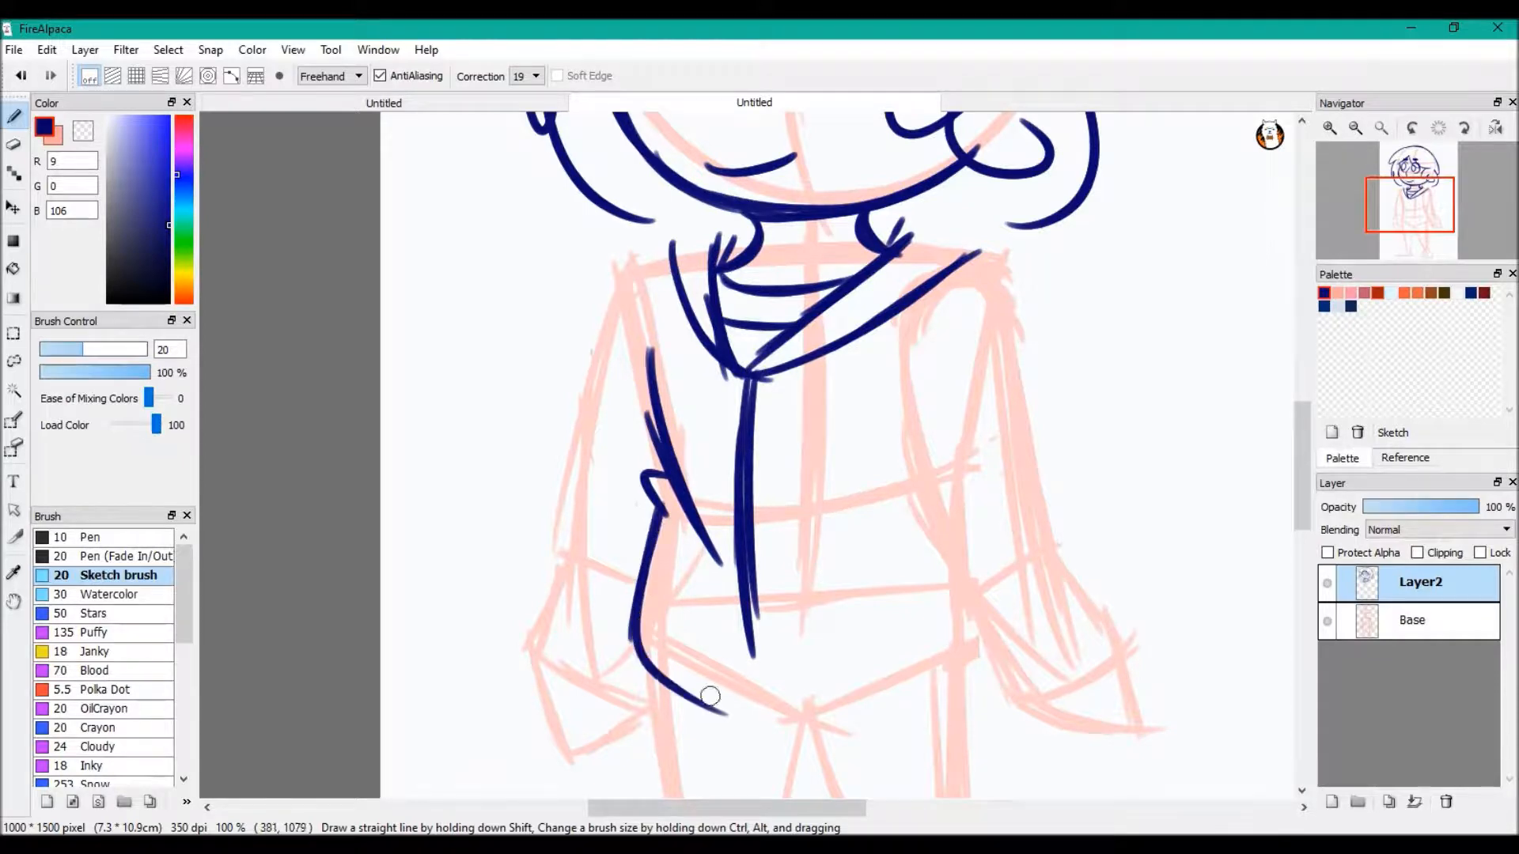
mouse_move(652, 653)
mouse_down()
mouse_move(814, 726)
mouse_move(986, 679)
mouse_up()
drag(755, 626, 777, 720)
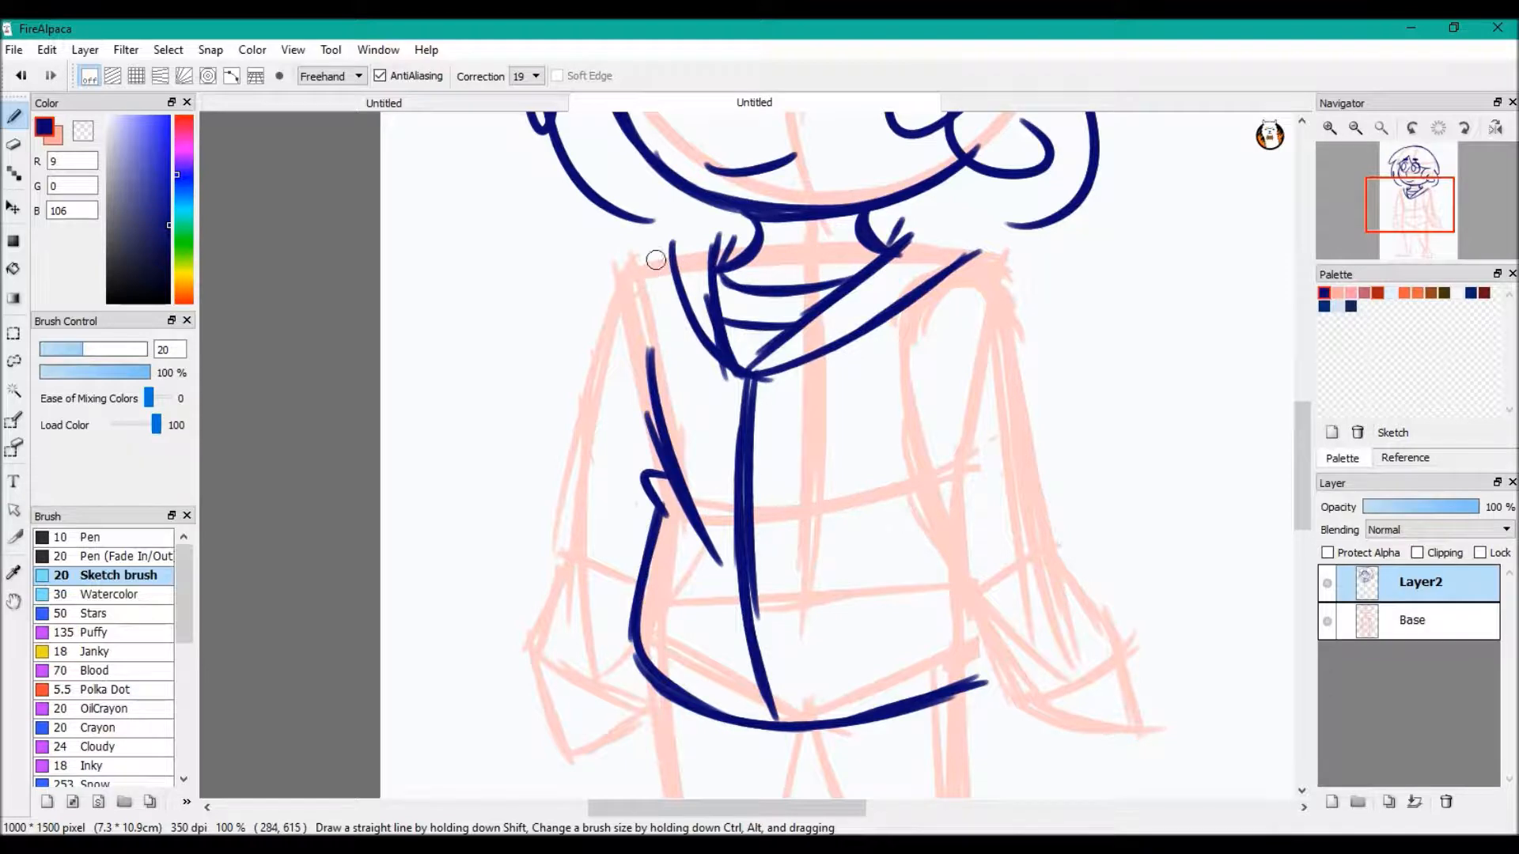
drag(622, 283, 669, 267)
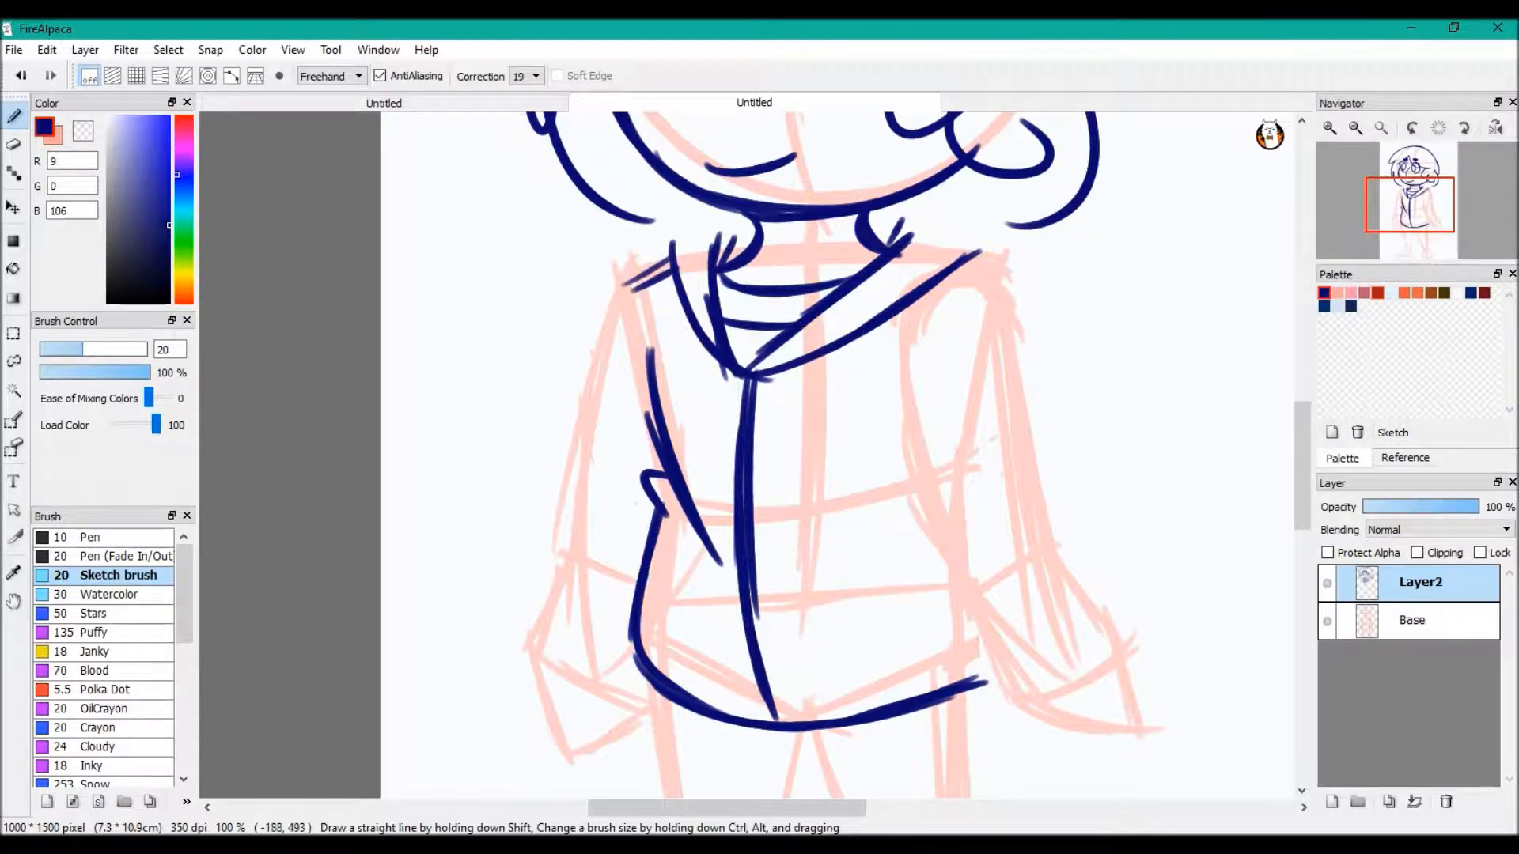
click(21, 75)
click(22, 76)
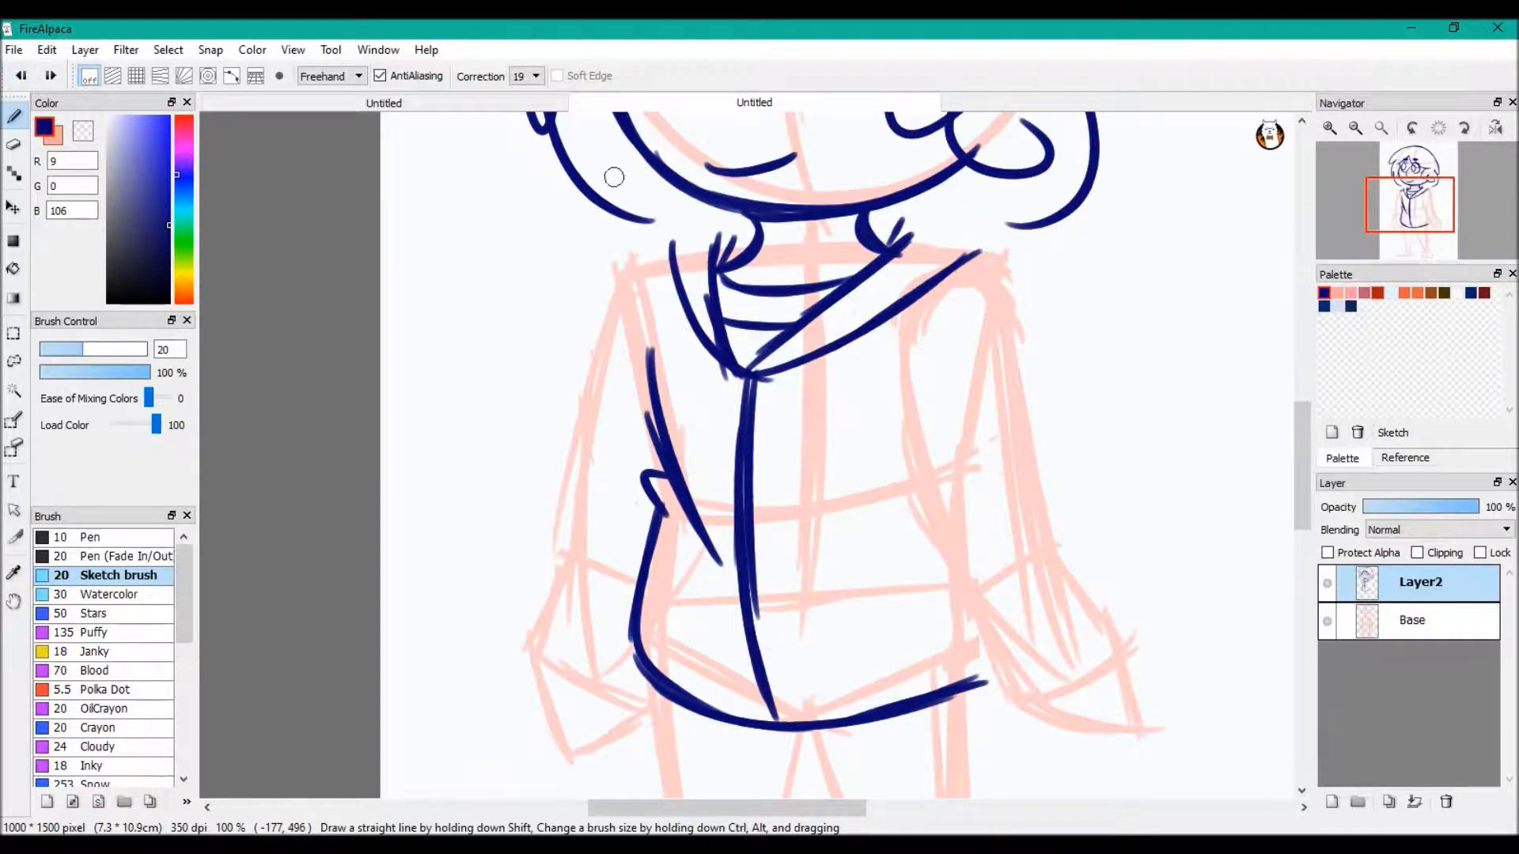
Draw the rounded shoulder line running down the arm and add slanted outer sleeve strokes in place of the bulging lower sleeve
mouse_move(673, 273)
mouse_down()
mouse_move(607, 332)
mouse_move(602, 570)
mouse_up()
mouse_move(595, 449)
mouse_down()
mouse_move(566, 518)
mouse_move(621, 677)
mouse_up()
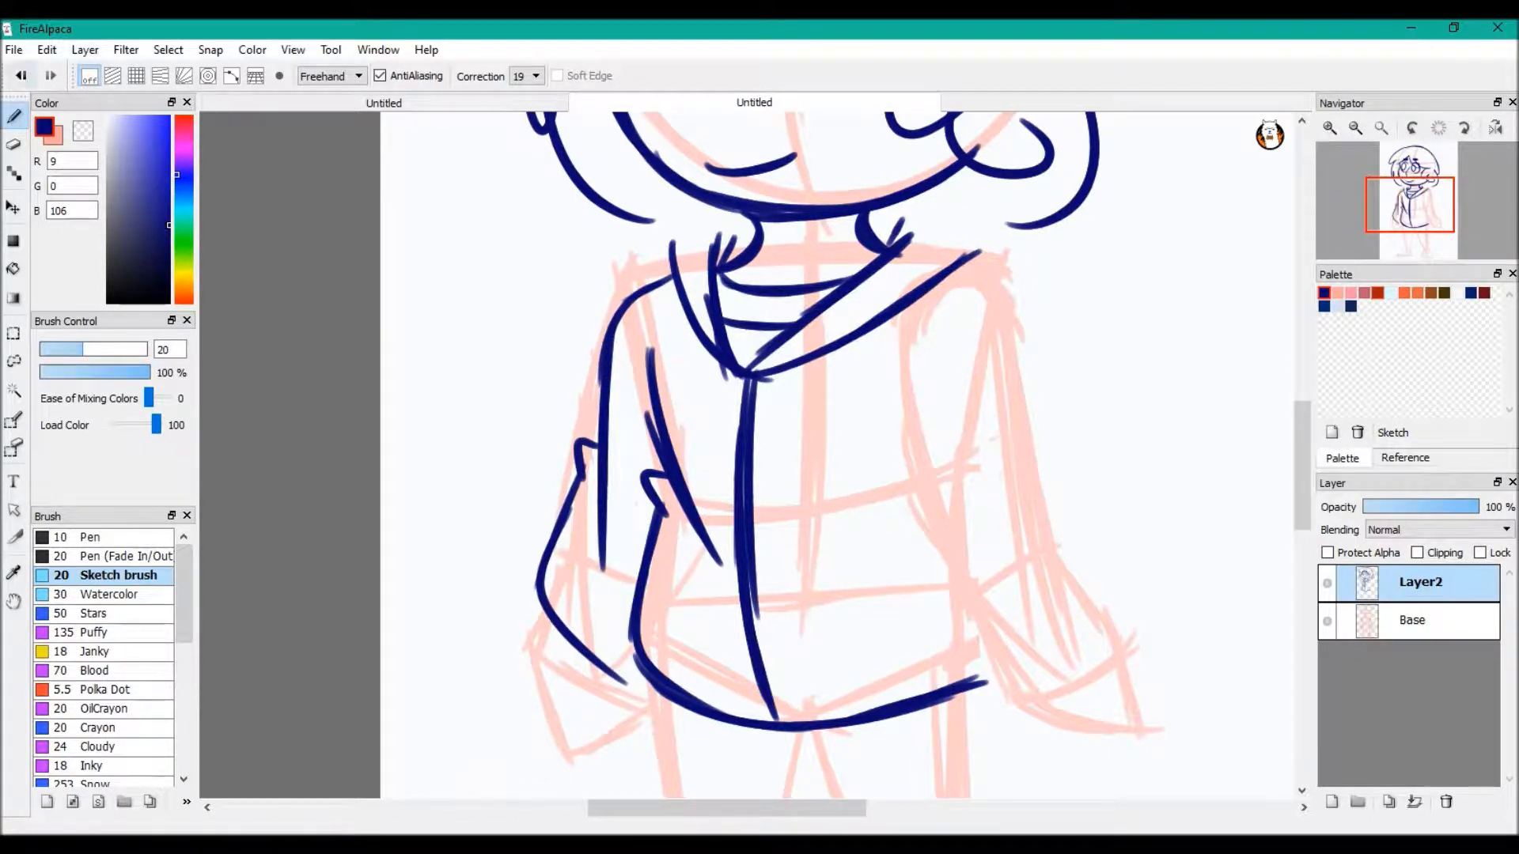
key(ctrl+z)
key(ctrl+z)
key(ctrl+z)
key(ctrl+z)
key(ctrl+y)
drag(607, 373, 579, 467)
drag(602, 404, 566, 560)
drag(596, 442, 565, 563)
Try an angular zigzag stroke on the jacket's lower front and undo it
mouse_move(794, 607)
mouse_down()
mouse_move(897, 515)
mouse_move(907, 577)
mouse_up()
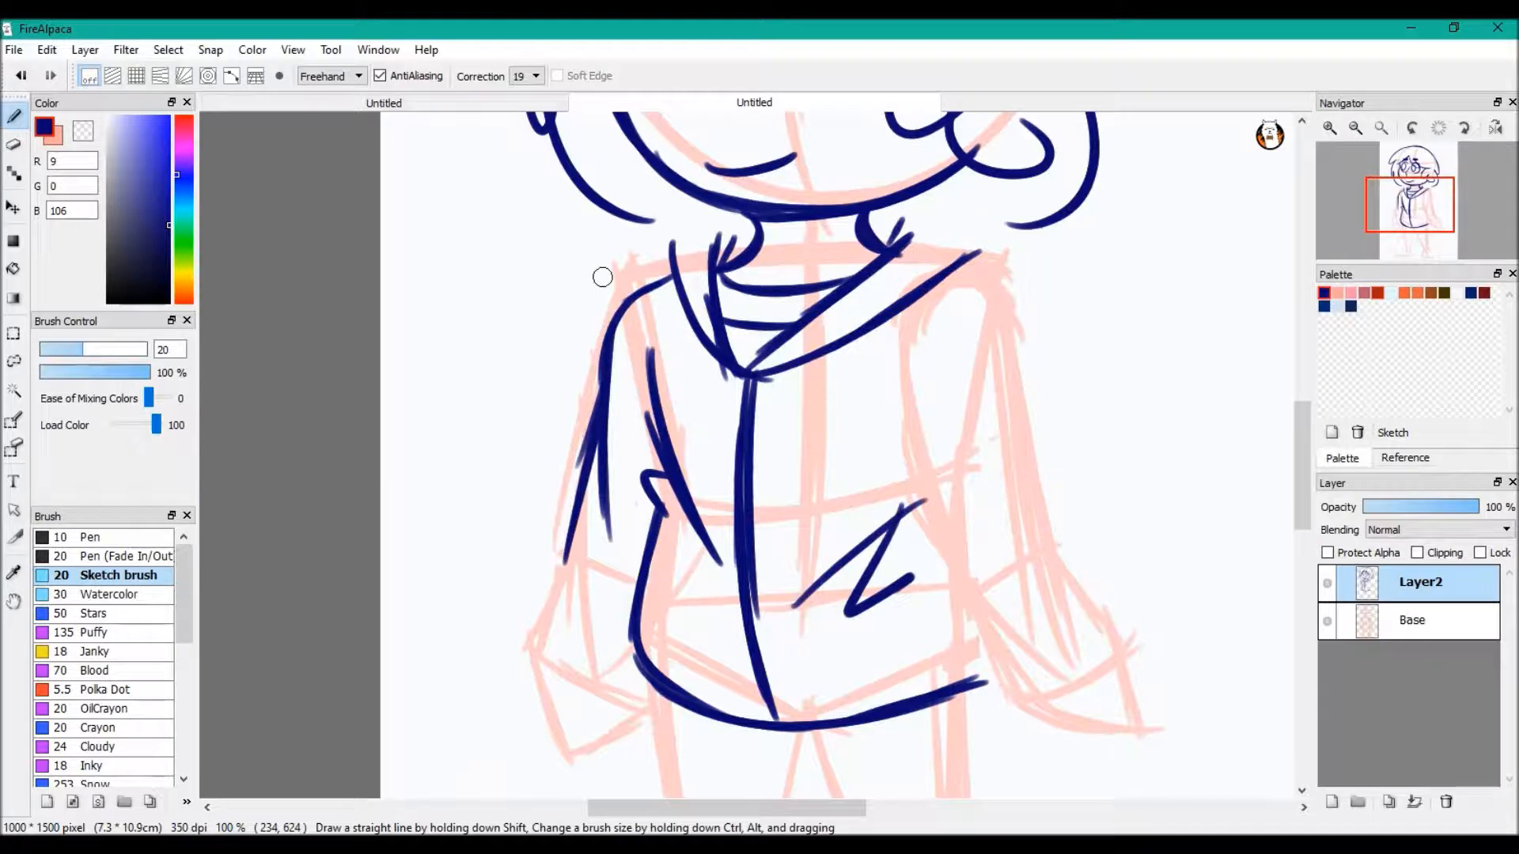
click(21, 75)
click(21, 75)
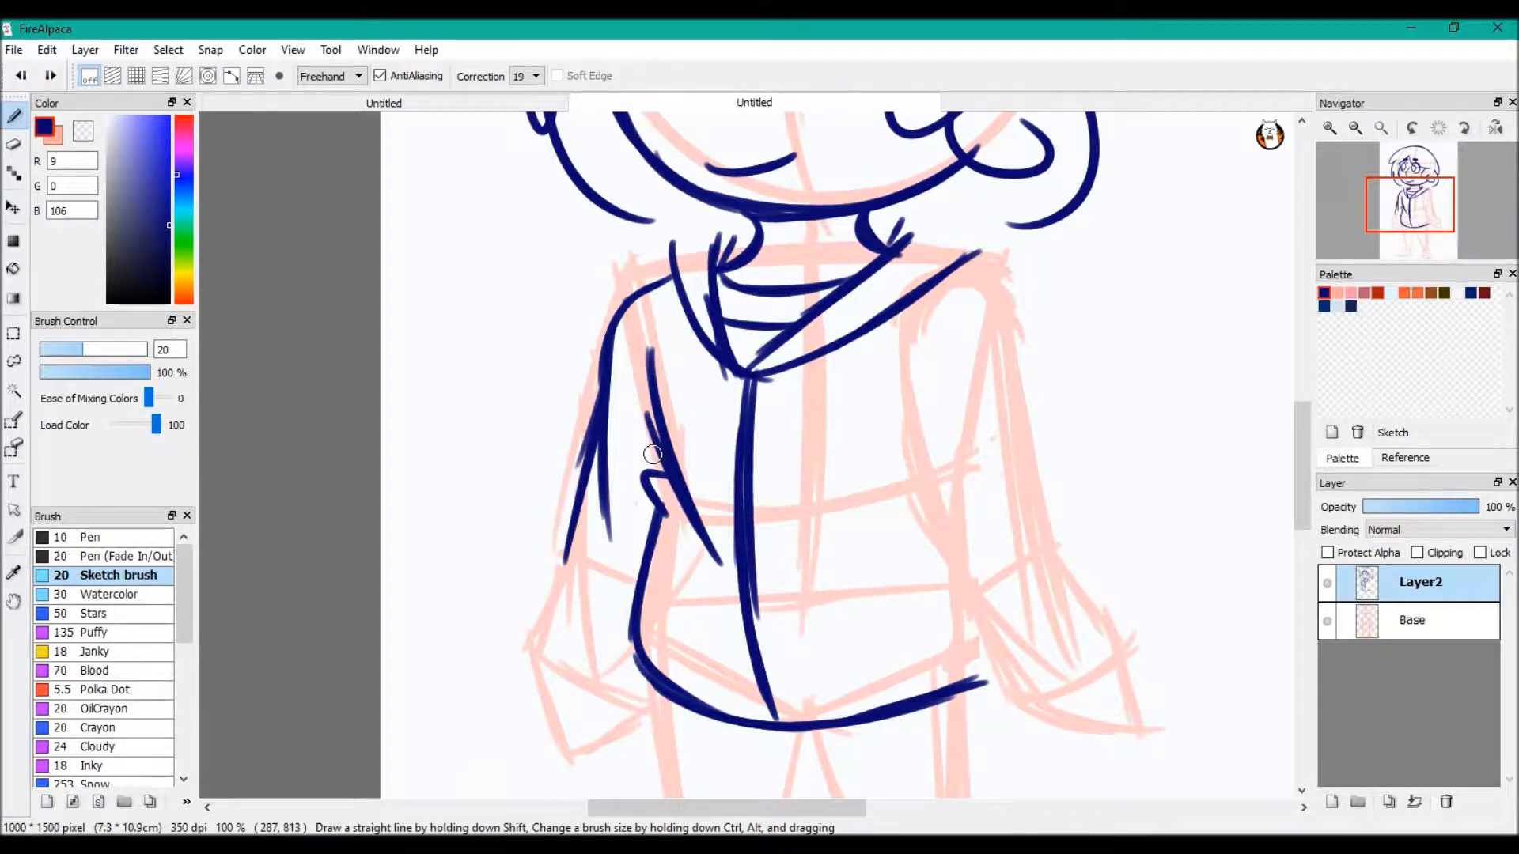
Circle the small fold on the inner sleeve and undo the circle
mouse_move(649, 463)
mouse_down()
mouse_move(680, 585)
mouse_move(732, 475)
mouse_up()
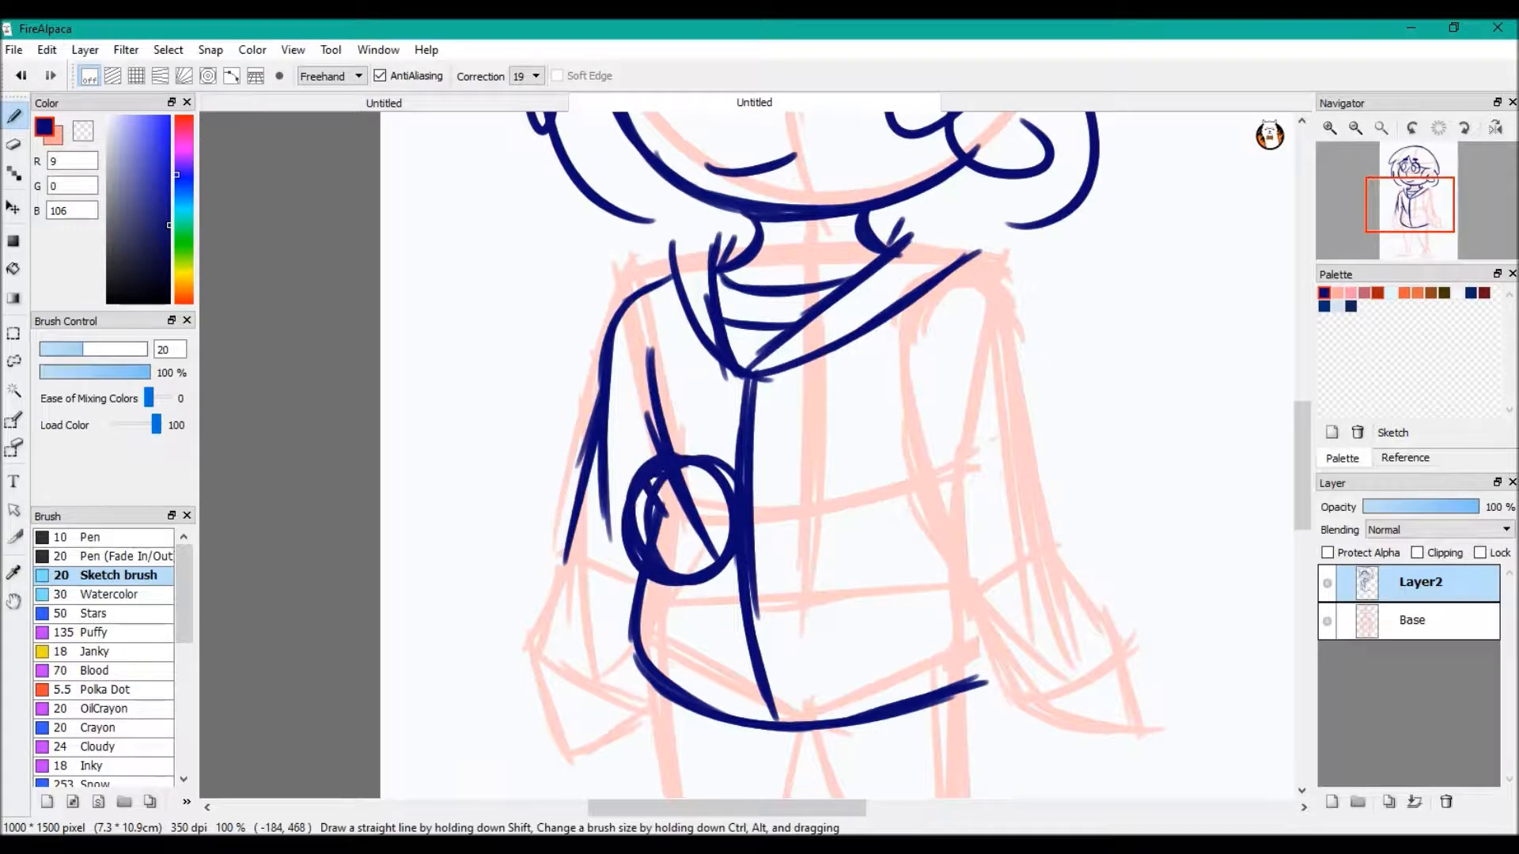
click(22, 75)
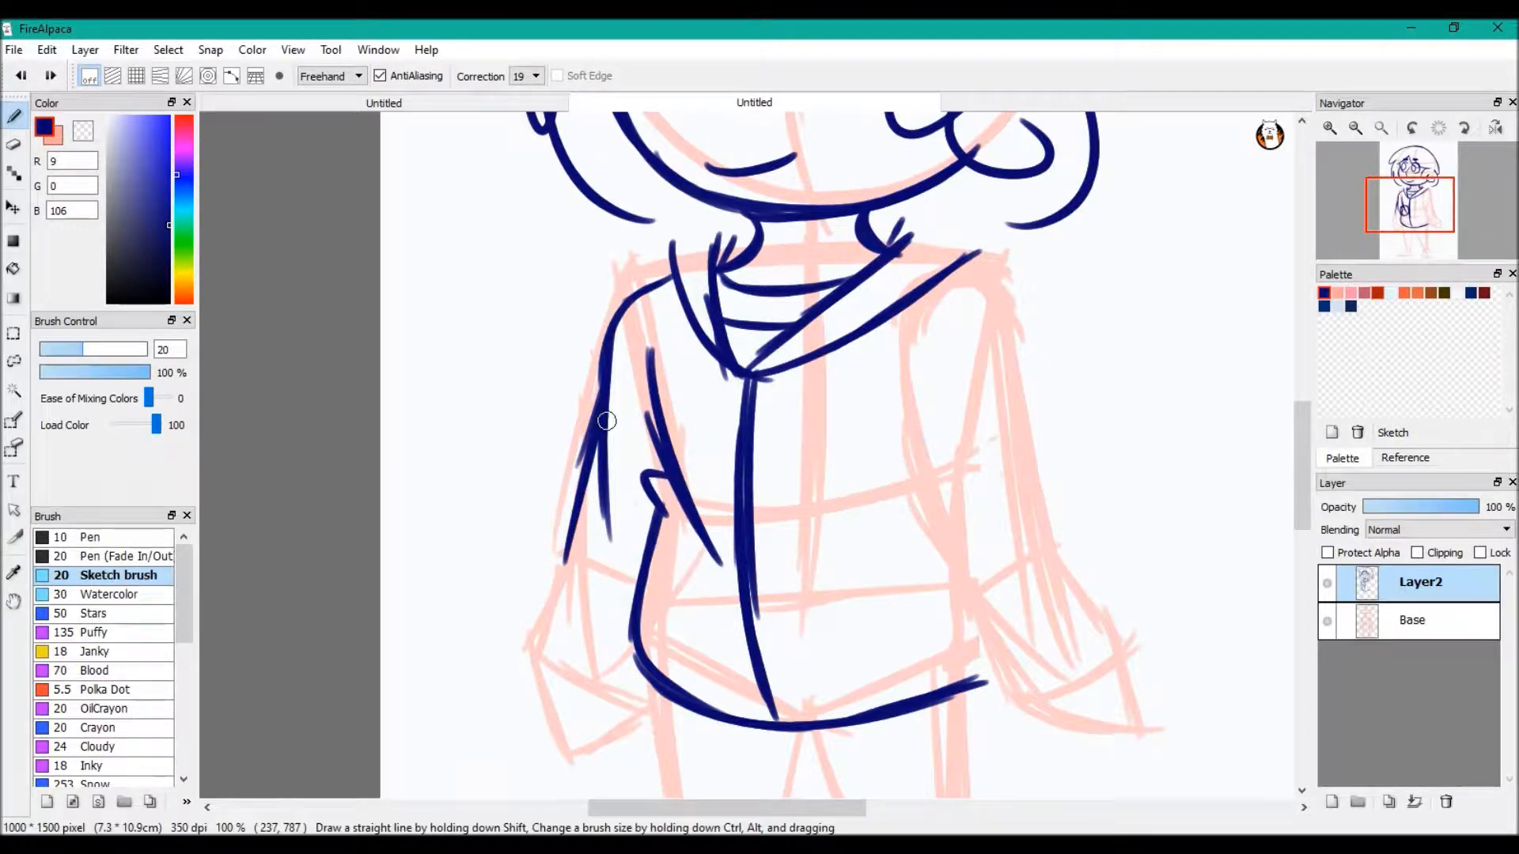
Draw the opposite shoulder and outer sleeve line with a small pointed fold at the elbow
drag(977, 279, 1055, 563)
mouse_move(678, 467)
mouse_down()
mouse_move(728, 489)
mouse_move(682, 468)
mouse_up()
drag(895, 386, 964, 653)
mouse_move(904, 476)
mouse_down()
mouse_move(927, 433)
mouse_move(1020, 640)
mouse_up()
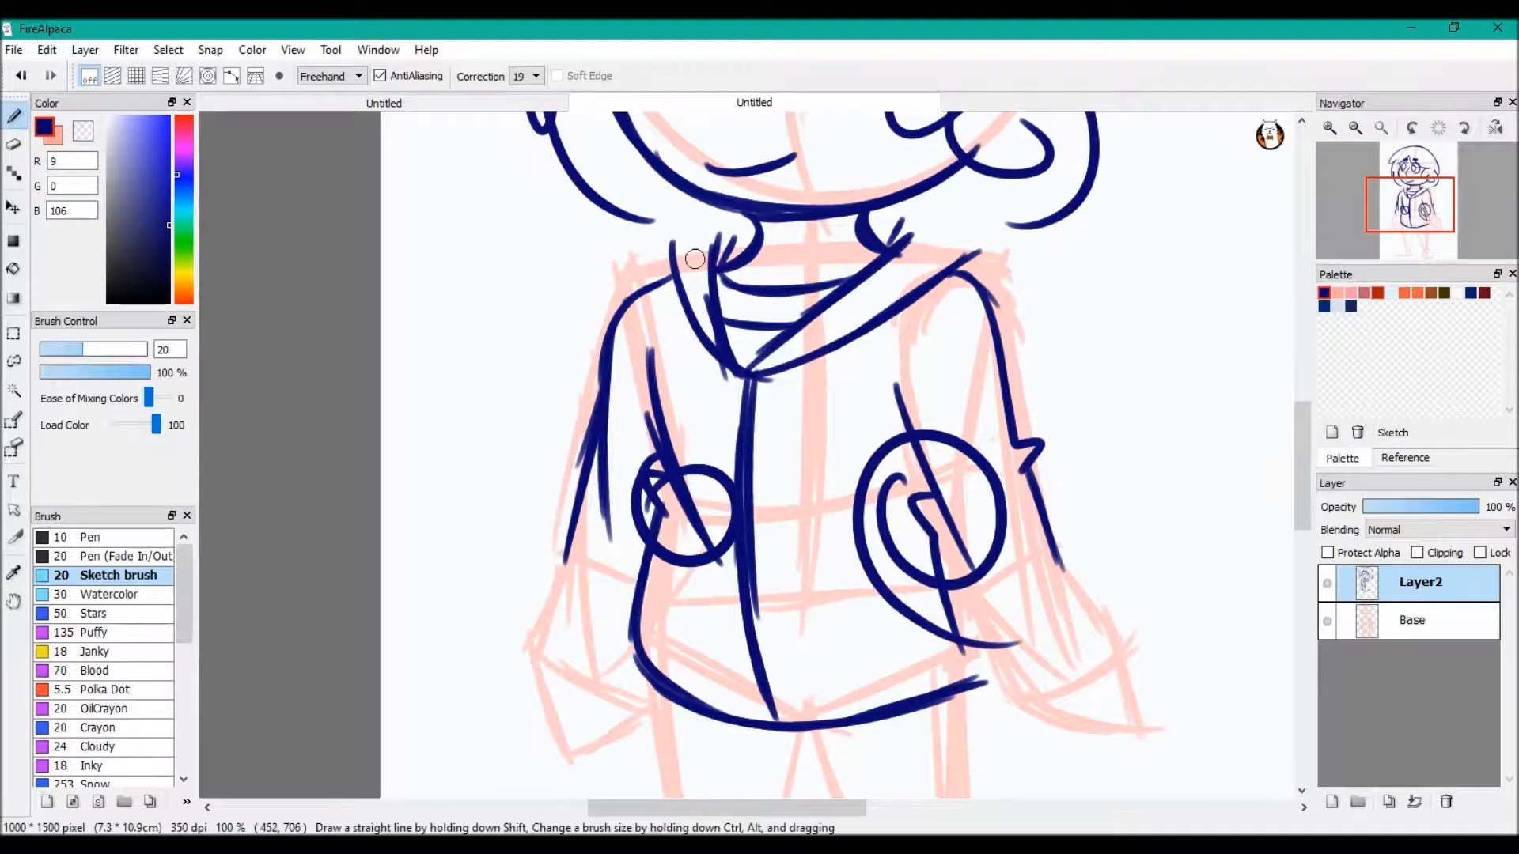
key(ctrl+z)
key(ctrl+z)
key(ctrl+z)
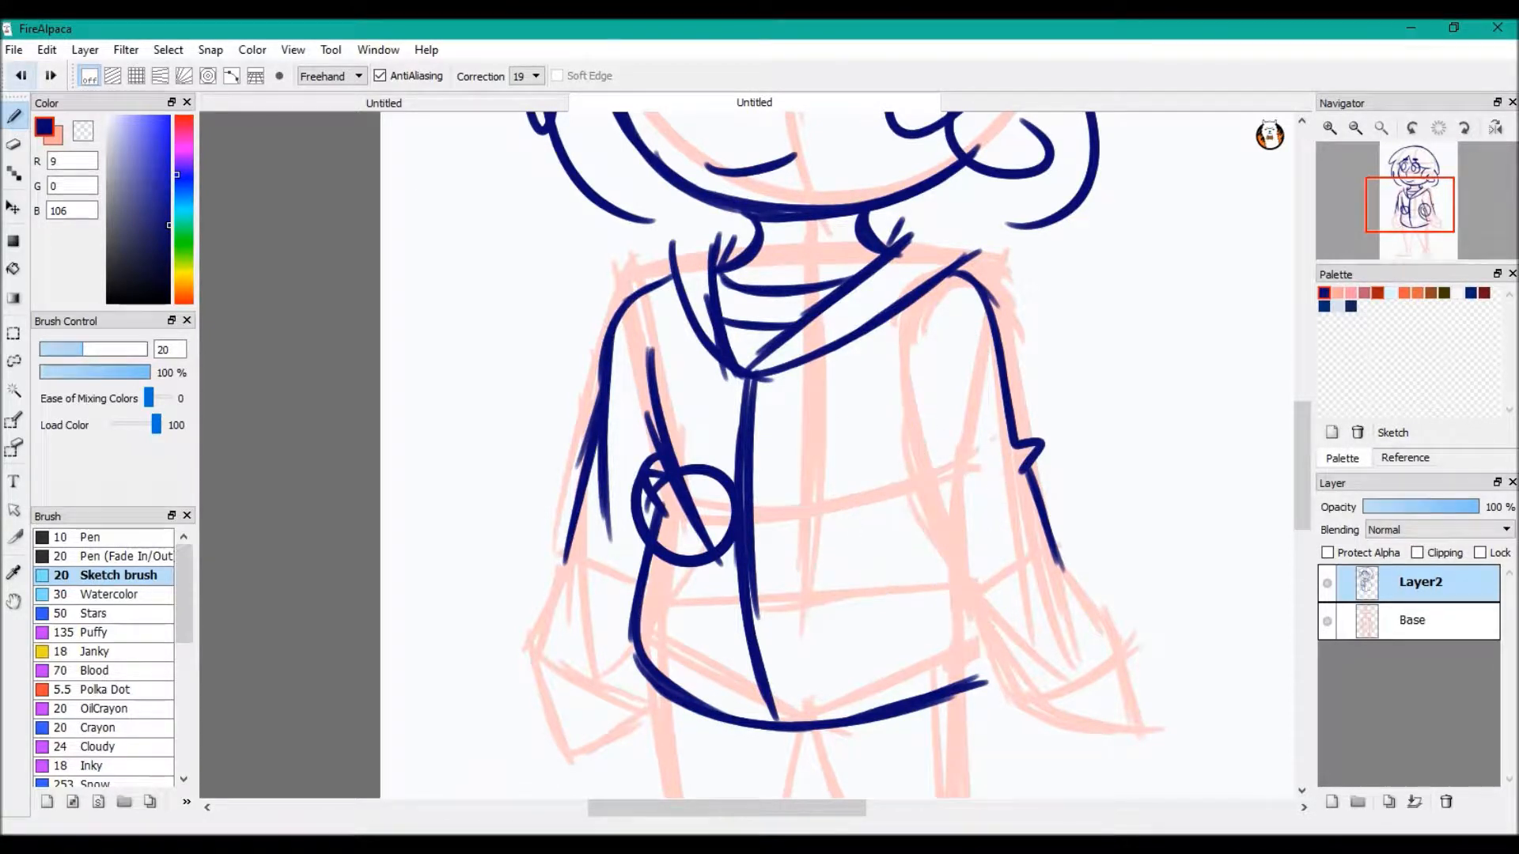
key(ctrl+z)
Draw the jacket's opposite side edge down to the hem and close the sleeve with a rounded cuff
mouse_move(895, 371)
mouse_down()
mouse_move(934, 617)
mouse_move(961, 678)
mouse_move(1050, 686)
mouse_up()
Draw both trouser legs below the jacket hem with small knee folds and curved bottom edges
scroll(799, 340, down, 5)
drag(796, 339, 867, 534)
drag(949, 303, 958, 487)
mouse_move(830, 459)
mouse_down()
mouse_move(877, 631)
mouse_move(860, 633)
mouse_move(966, 606)
mouse_up()
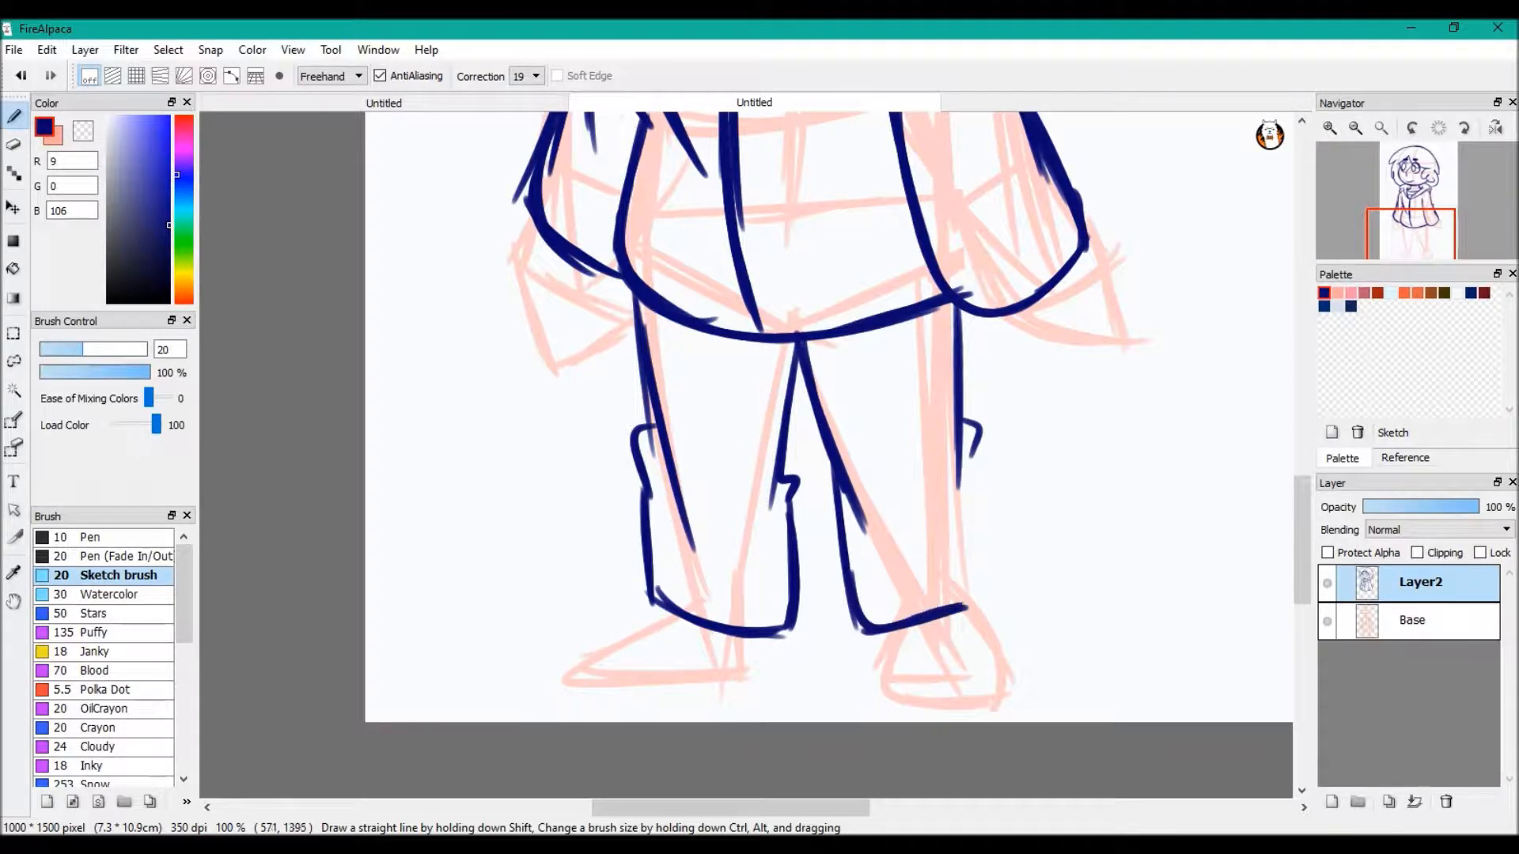
drag(961, 469, 995, 601)
drag(995, 536, 990, 605)
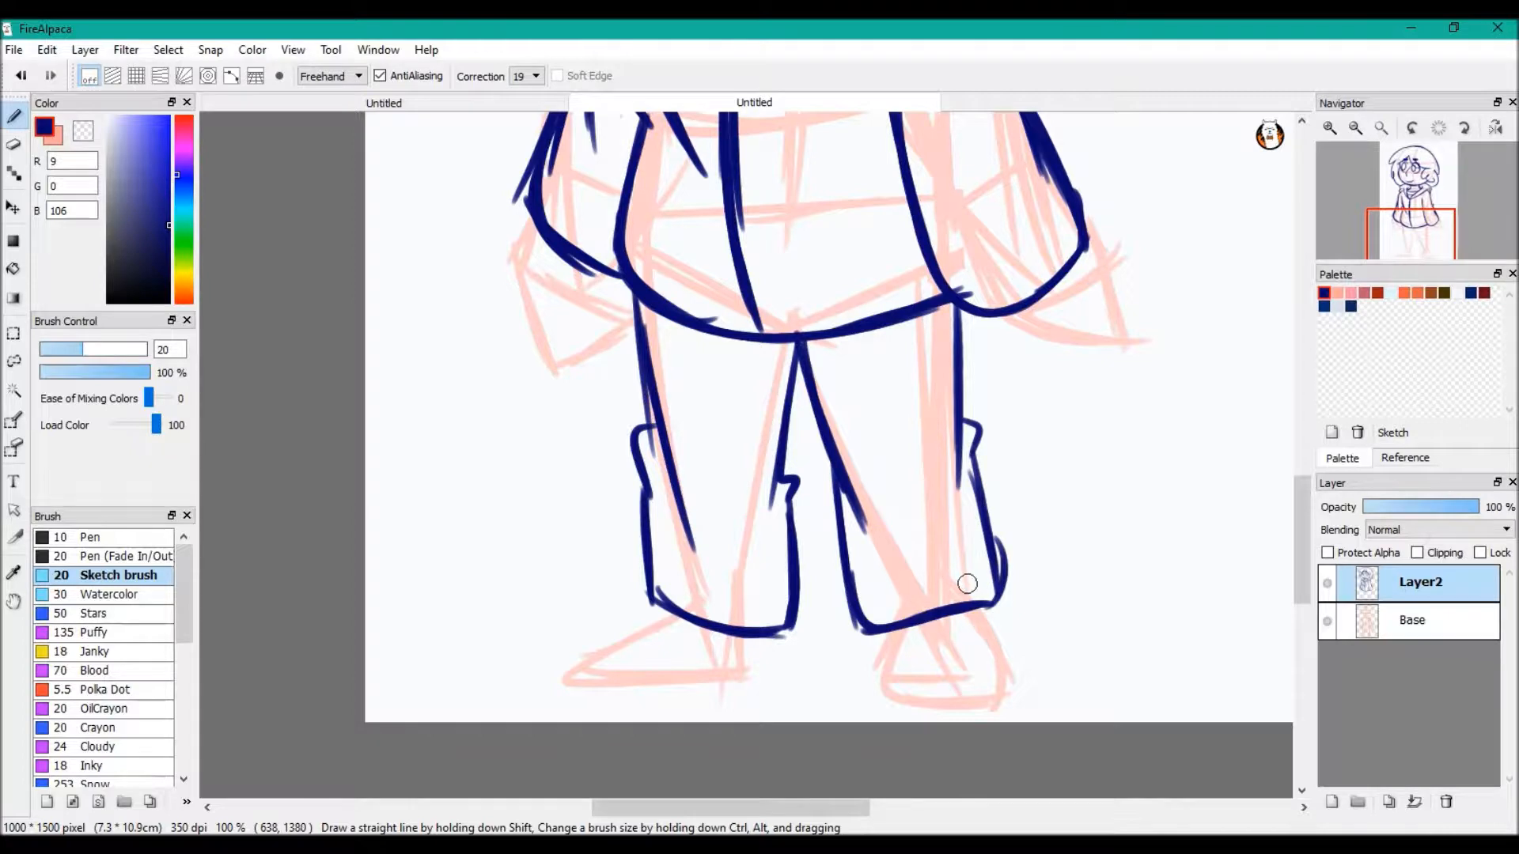
drag(606, 646, 669, 593)
drag(595, 676, 769, 683)
click(22, 76)
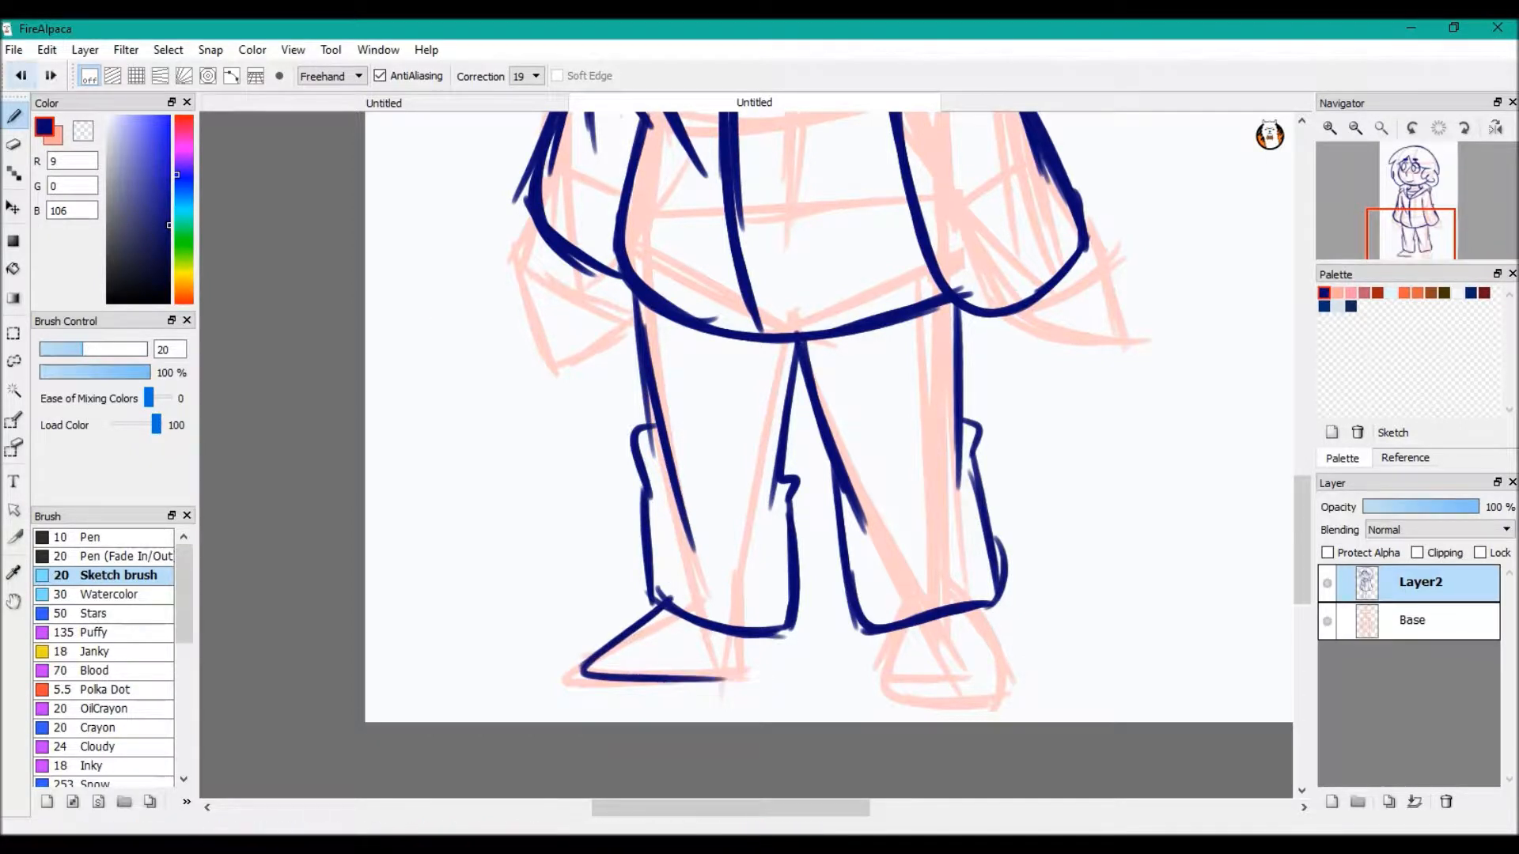
click(22, 76)
click(22, 76)
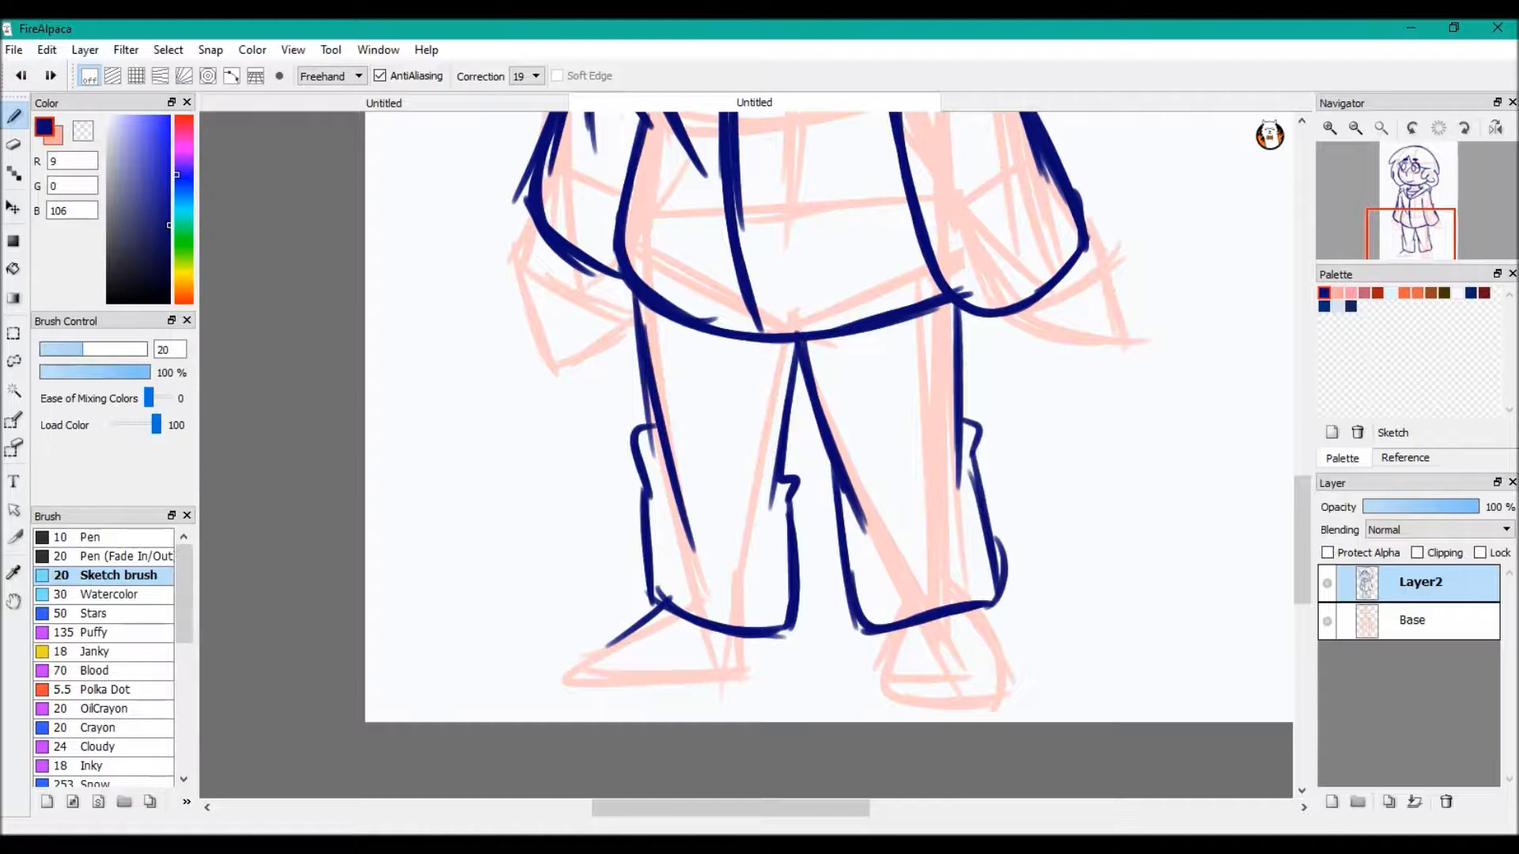
click(21, 76)
Draw a pointed side-view shoe under one trouser leg and a rounded front-view shoe under the other
mouse_move(674, 603)
mouse_down()
mouse_move(587, 655)
mouse_move(636, 623)
mouse_move(589, 682)
mouse_move(768, 656)
mouse_up()
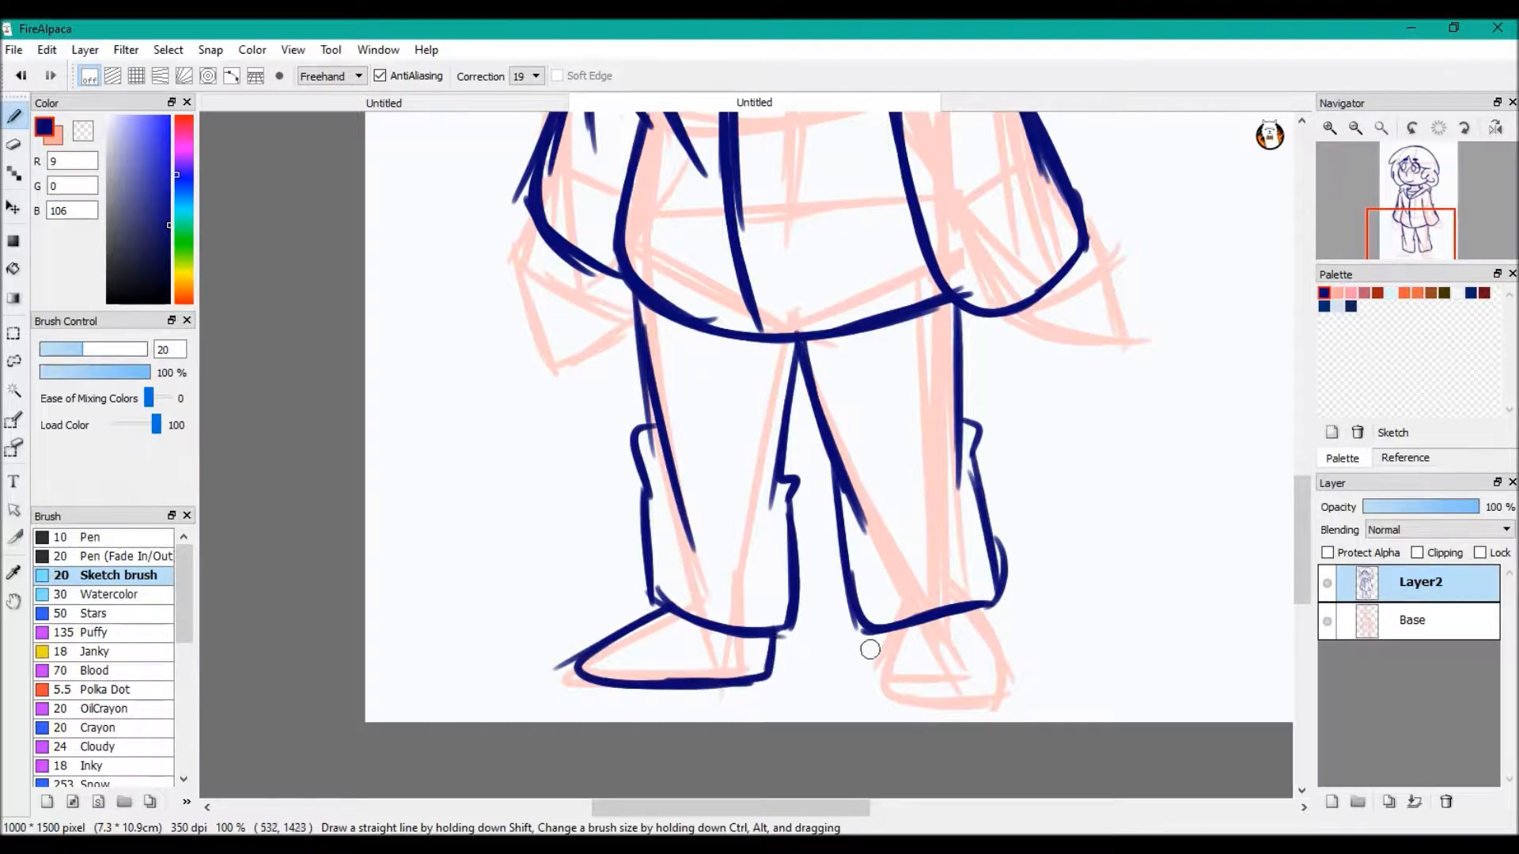
drag(878, 626, 863, 678)
mouse_move(873, 650)
mouse_down()
mouse_move(902, 685)
mouse_move(993, 685)
mouse_up()
mouse_move(979, 605)
mouse_down()
mouse_move(999, 634)
mouse_move(980, 629)
mouse_move(966, 682)
mouse_up()
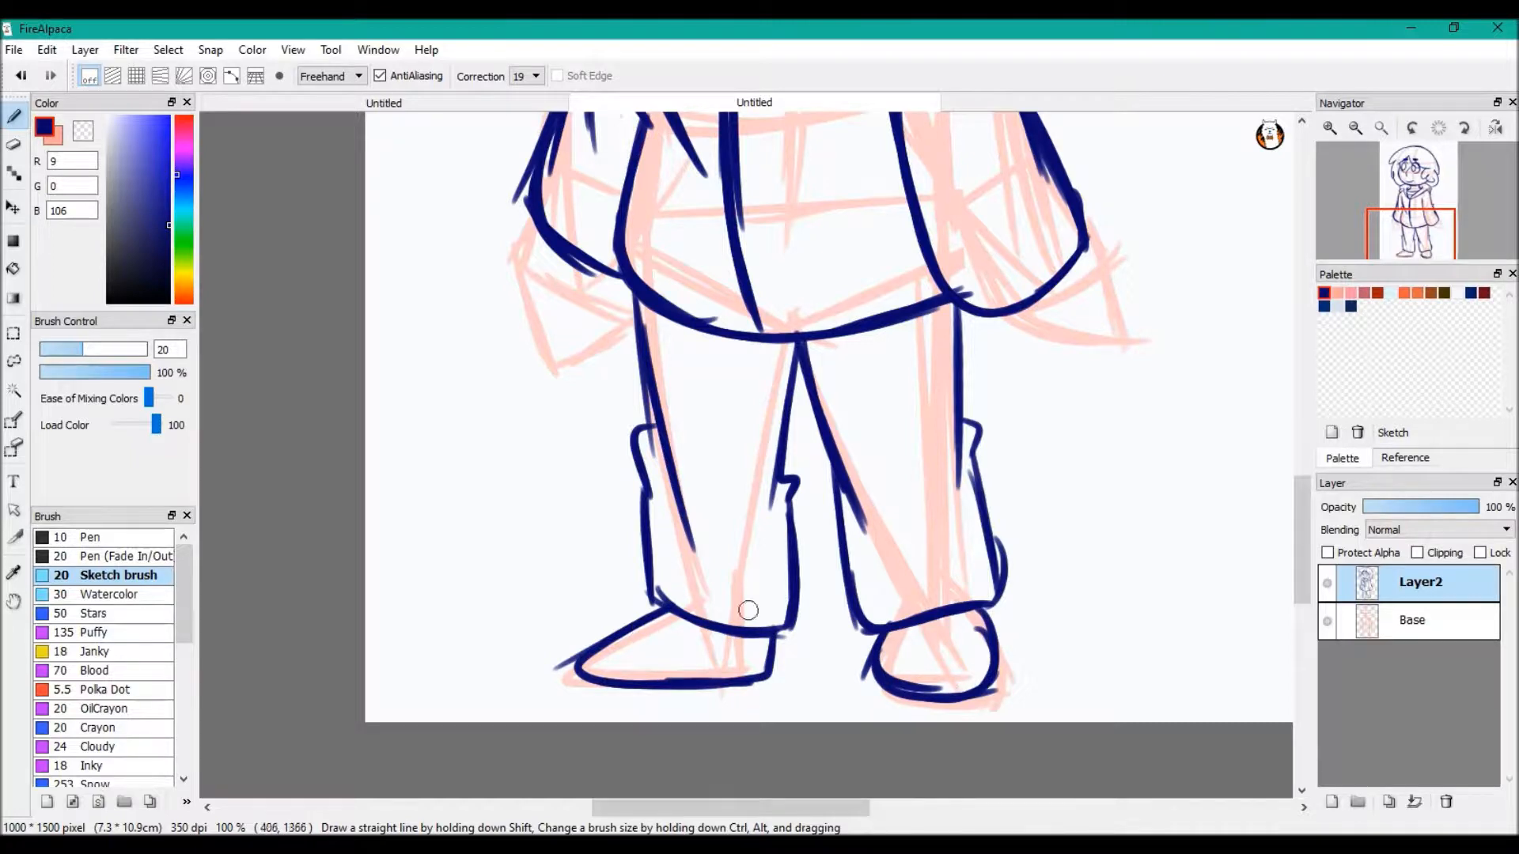
drag(625, 629, 708, 609)
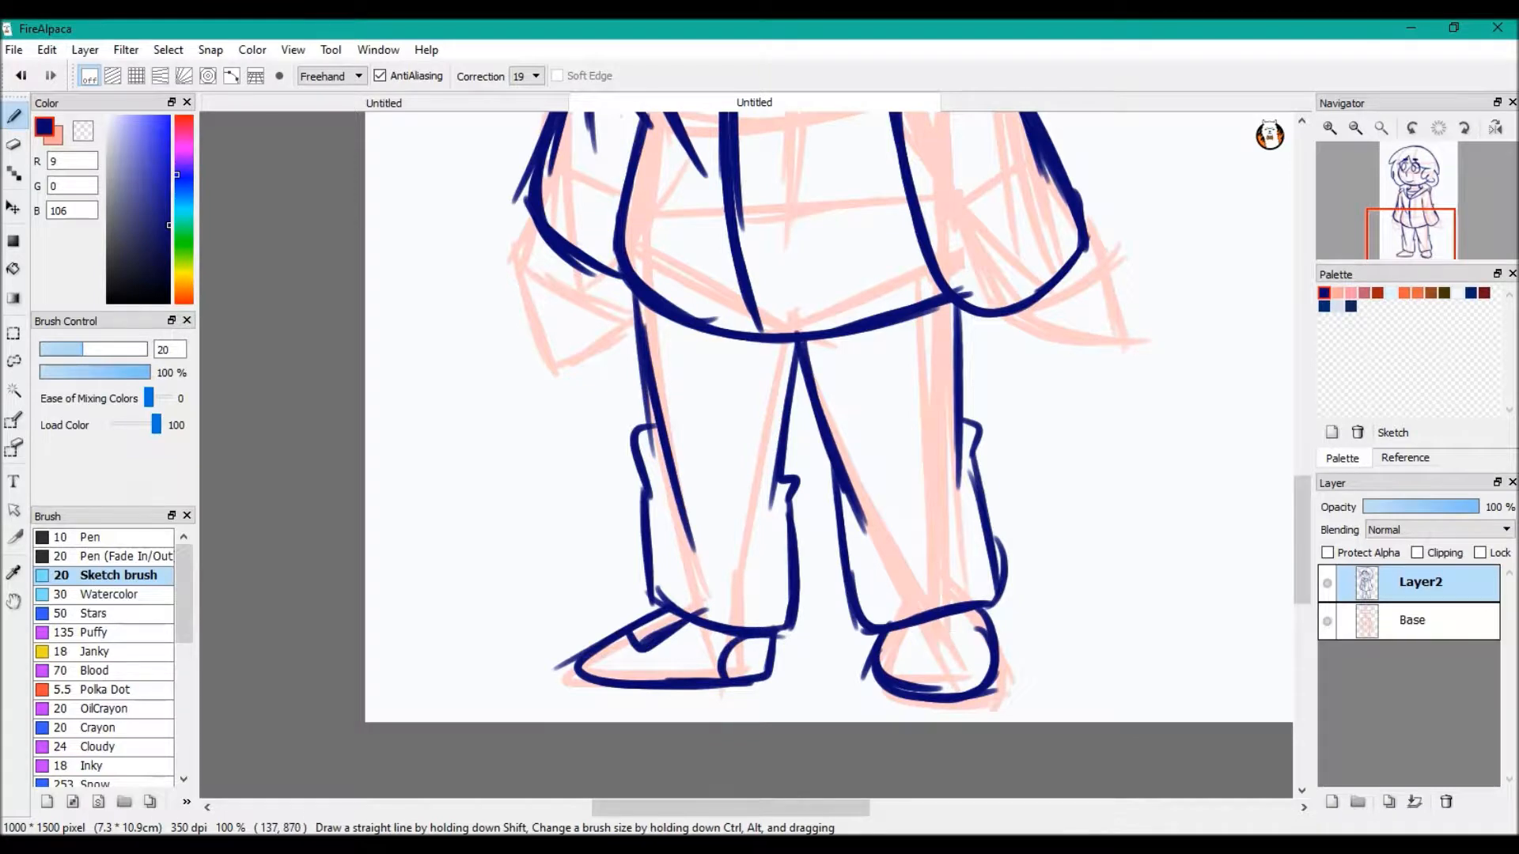
key(ctrl+z)
key(ctrl+z)
key(ctrl+z)
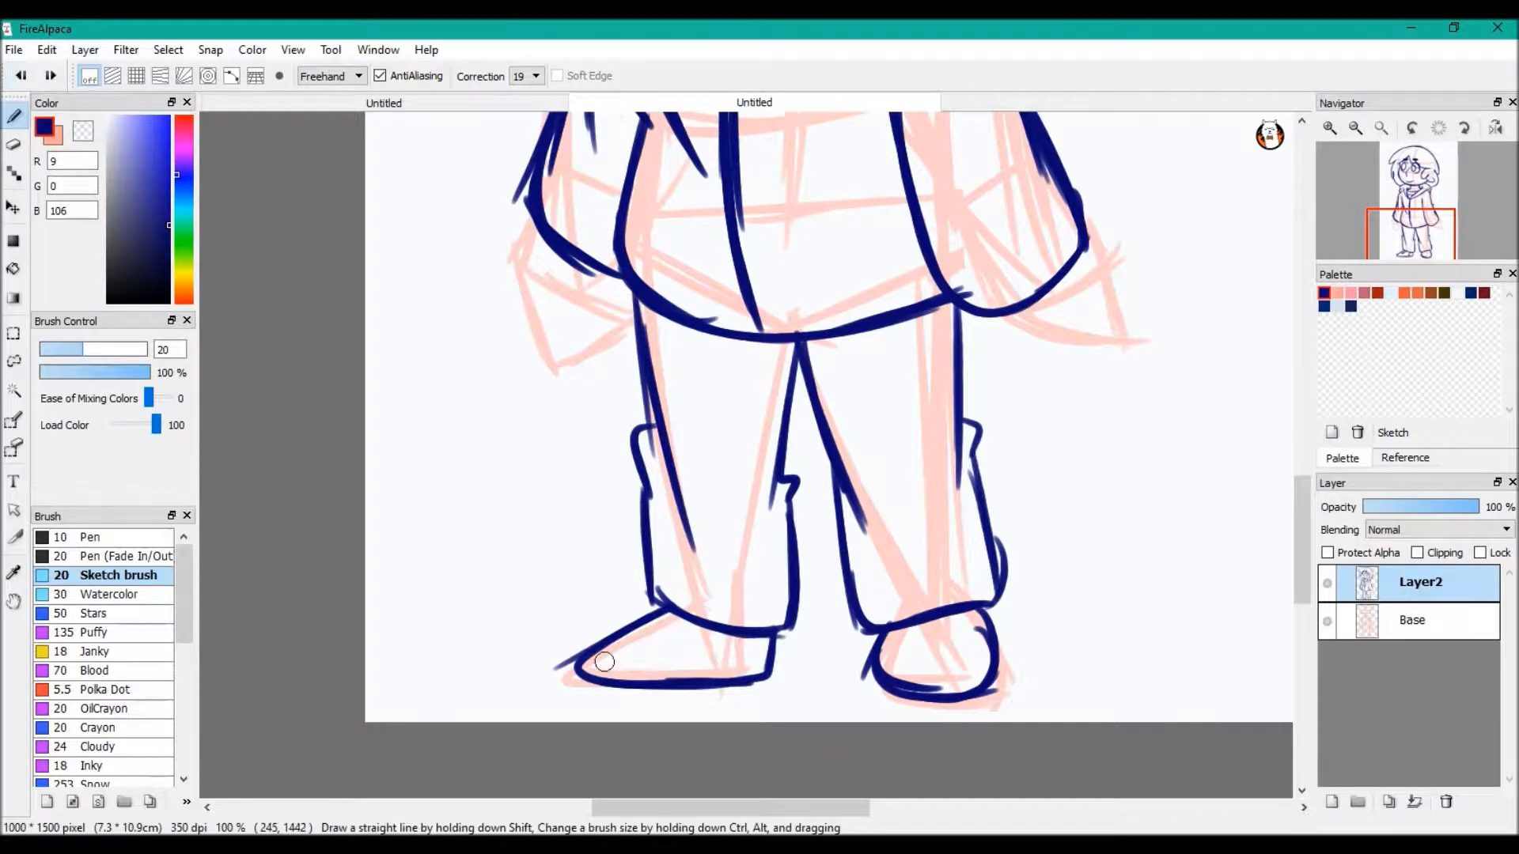
Add a curved sole line beneath each of the two shoes
drag(641, 692, 764, 688)
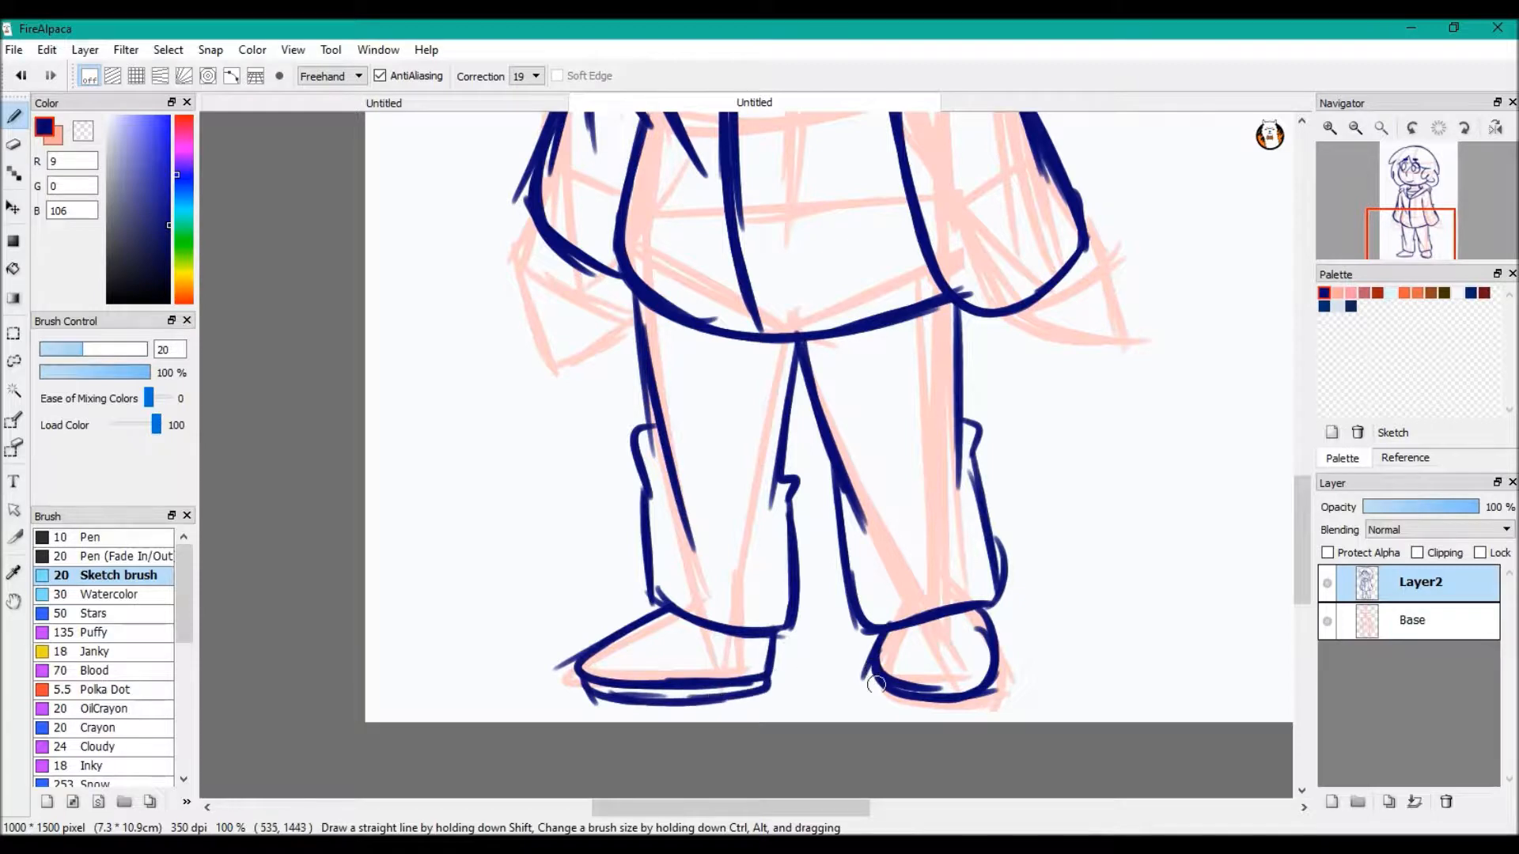
key(ctrl+z)
mouse_move(864, 668)
mouse_down()
mouse_move(912, 718)
mouse_move(973, 708)
mouse_up()
key(ctrl+z)
drag(907, 712, 987, 706)
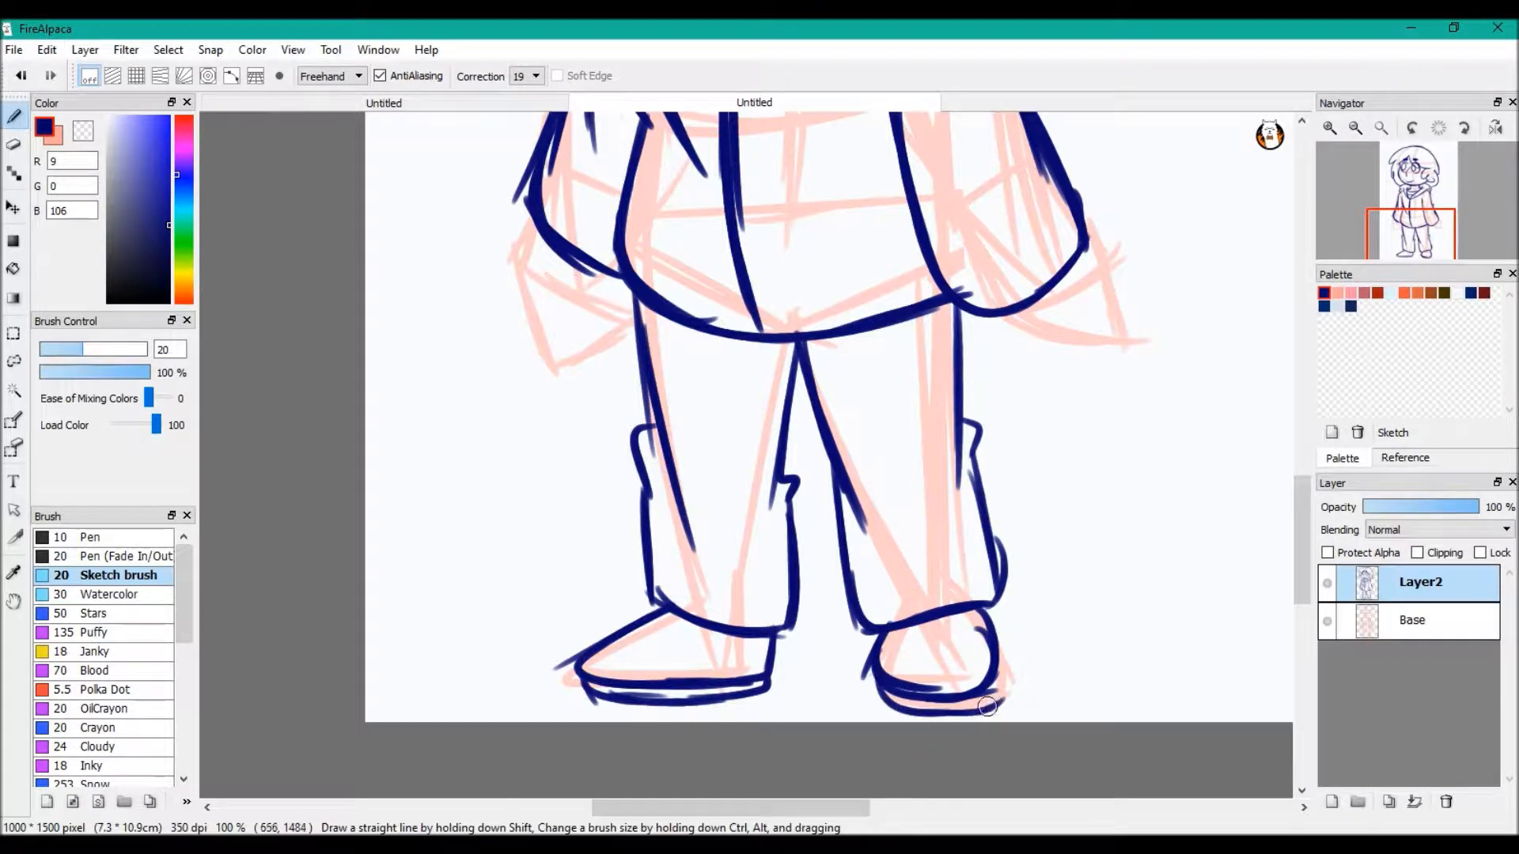
Add a new layer directly above Base and switch the brush colour to light pink
scroll(1247, 217, up, 3)
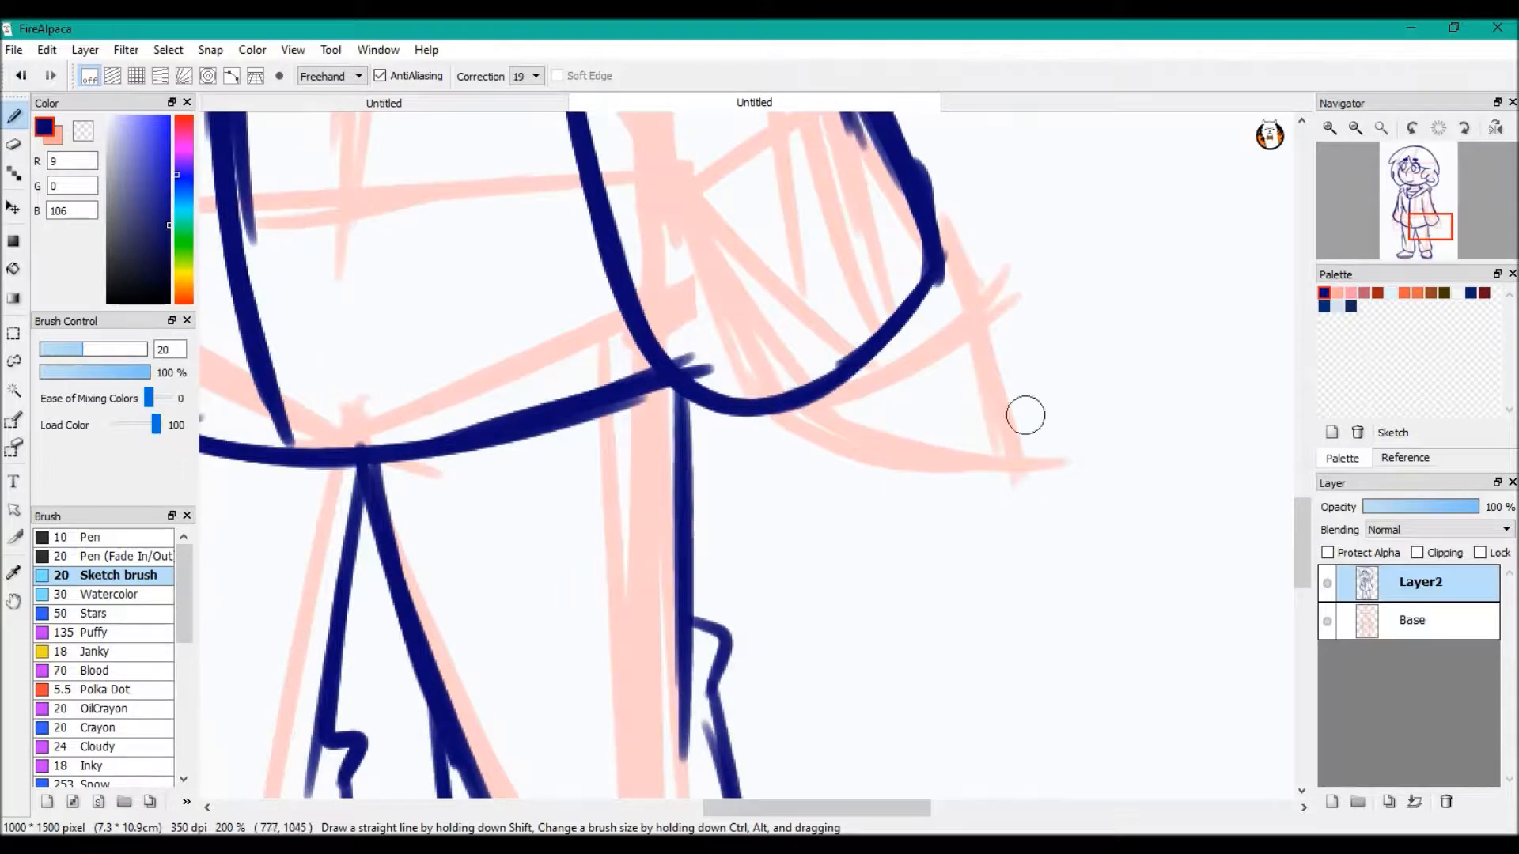
click(1449, 209)
click(1416, 621)
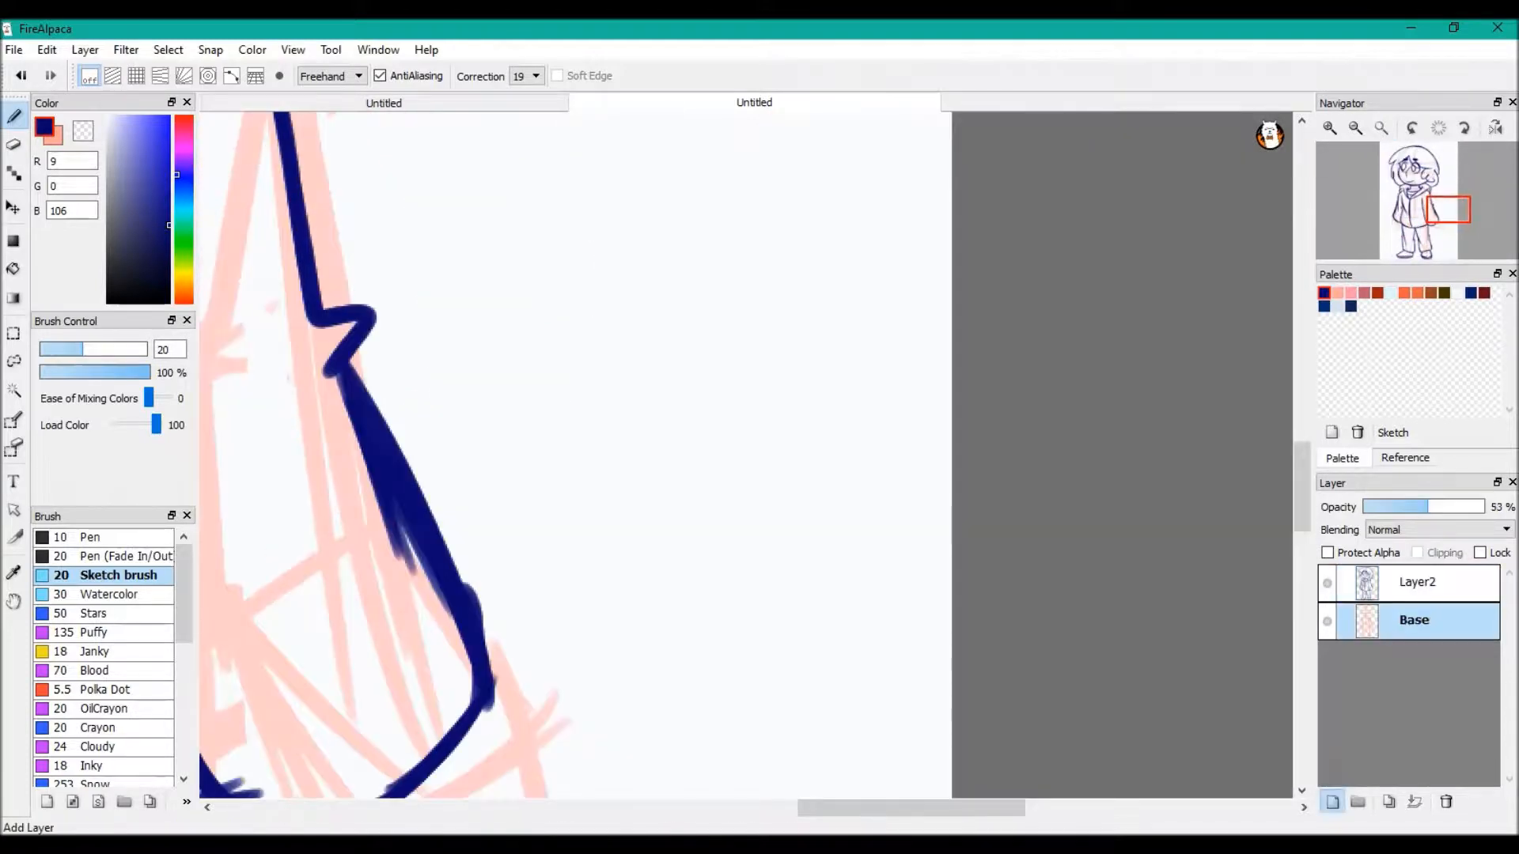
click(1331, 801)
key(x)
Sketch a hand construction guide beside the figure with a boxy palm, a tapered section split into fingers, and a thumb
mouse_move(538, 492)
mouse_down()
mouse_move(582, 481)
mouse_move(547, 510)
mouse_move(585, 536)
mouse_move(546, 529)
mouse_move(830, 603)
mouse_up()
drag(747, 337, 897, 476)
mouse_move(706, 322)
mouse_down()
mouse_move(790, 393)
mouse_move(799, 629)
mouse_up()
mouse_move(722, 335)
mouse_down()
mouse_move(504, 300)
mouse_move(497, 421)
mouse_move(544, 514)
mouse_up()
drag(501, 367, 589, 482)
drag(503, 313, 601, 431)
drag(562, 283, 661, 383)
drag(613, 300, 700, 360)
mouse_move(876, 413)
mouse_down()
mouse_move(743, 292)
mouse_move(758, 348)
mouse_up()
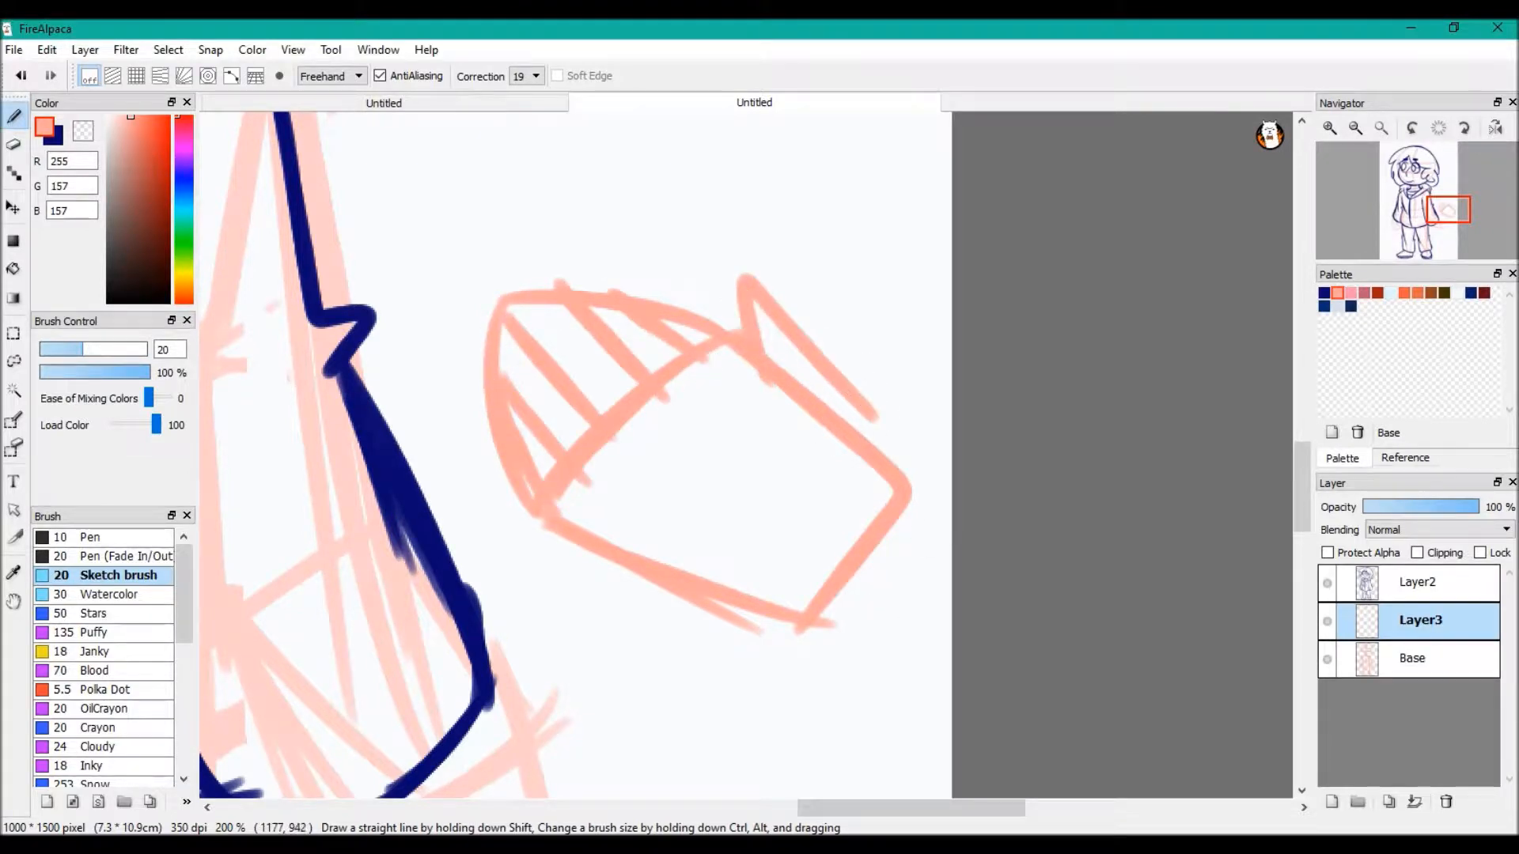
Lower the hand guide layer's opacity to 46%, switch to dark blue, and add a new layer above Layer2
click(1418, 506)
click(1416, 582)
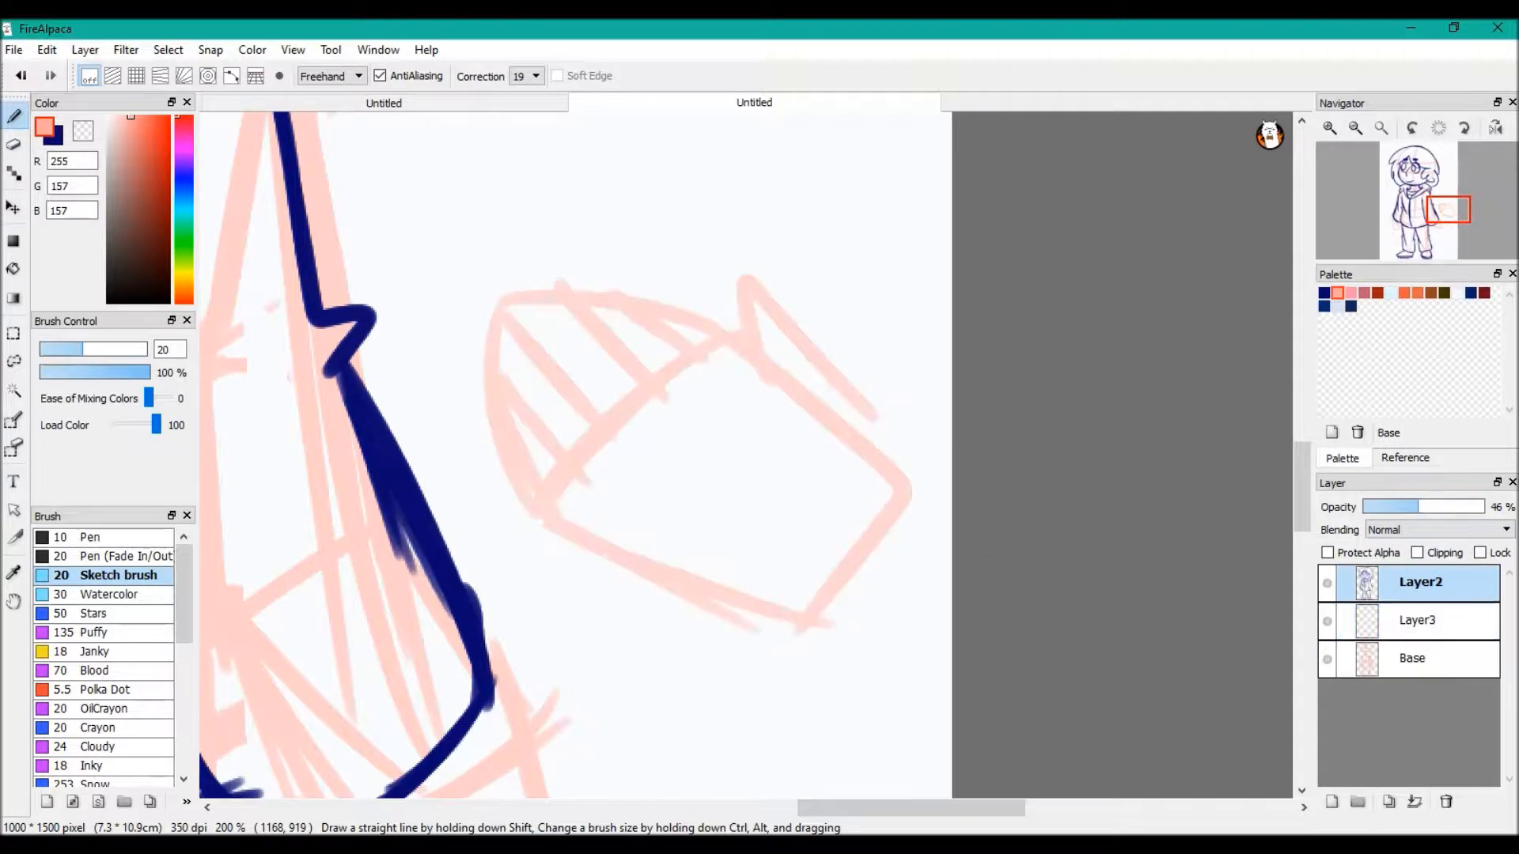
click(1324, 293)
click(1331, 801)
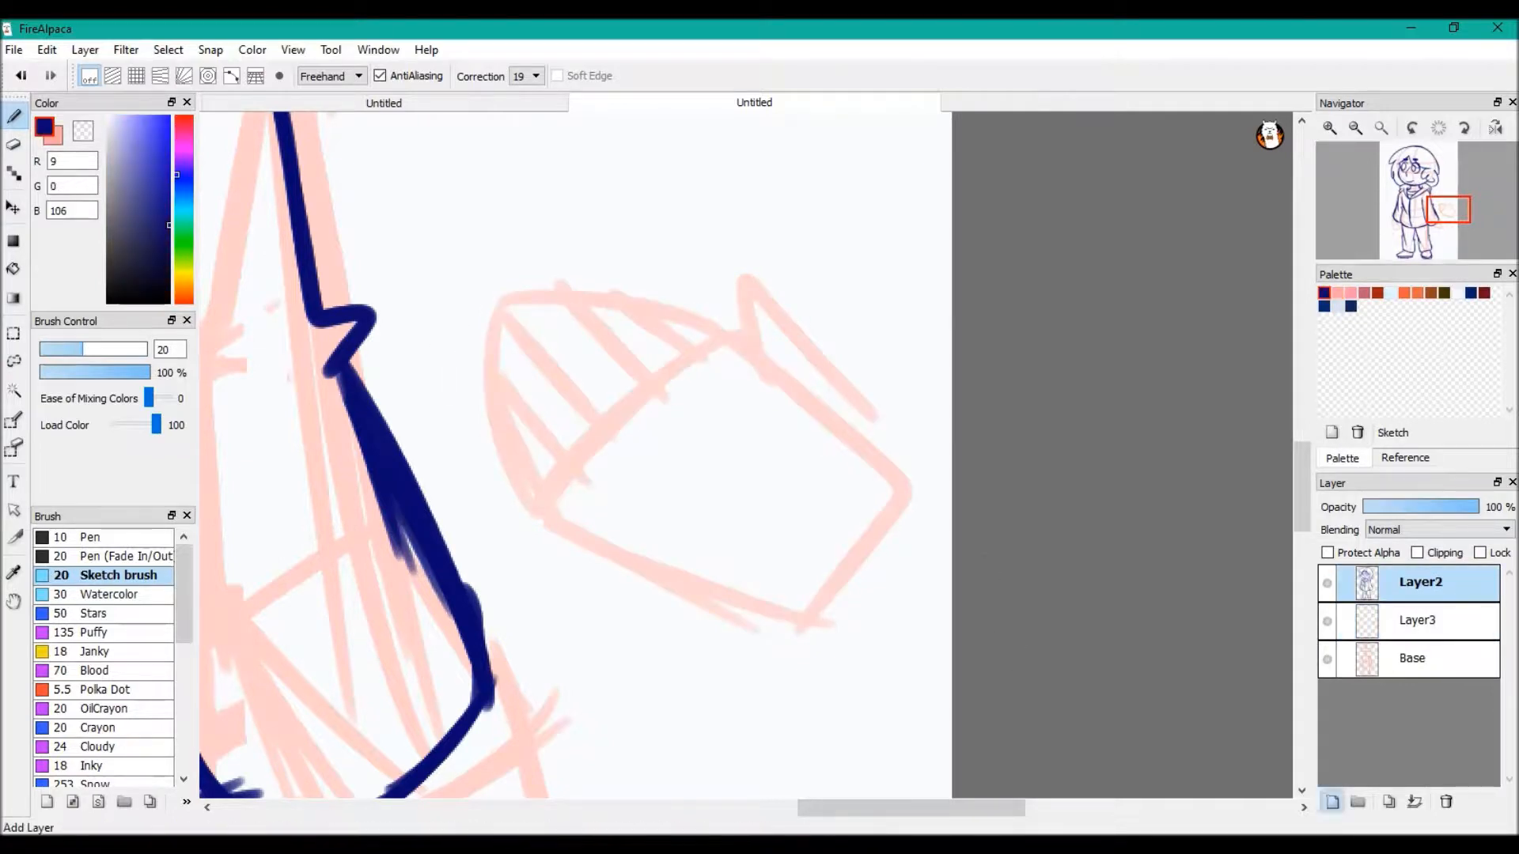
drag(866, 437, 764, 357)
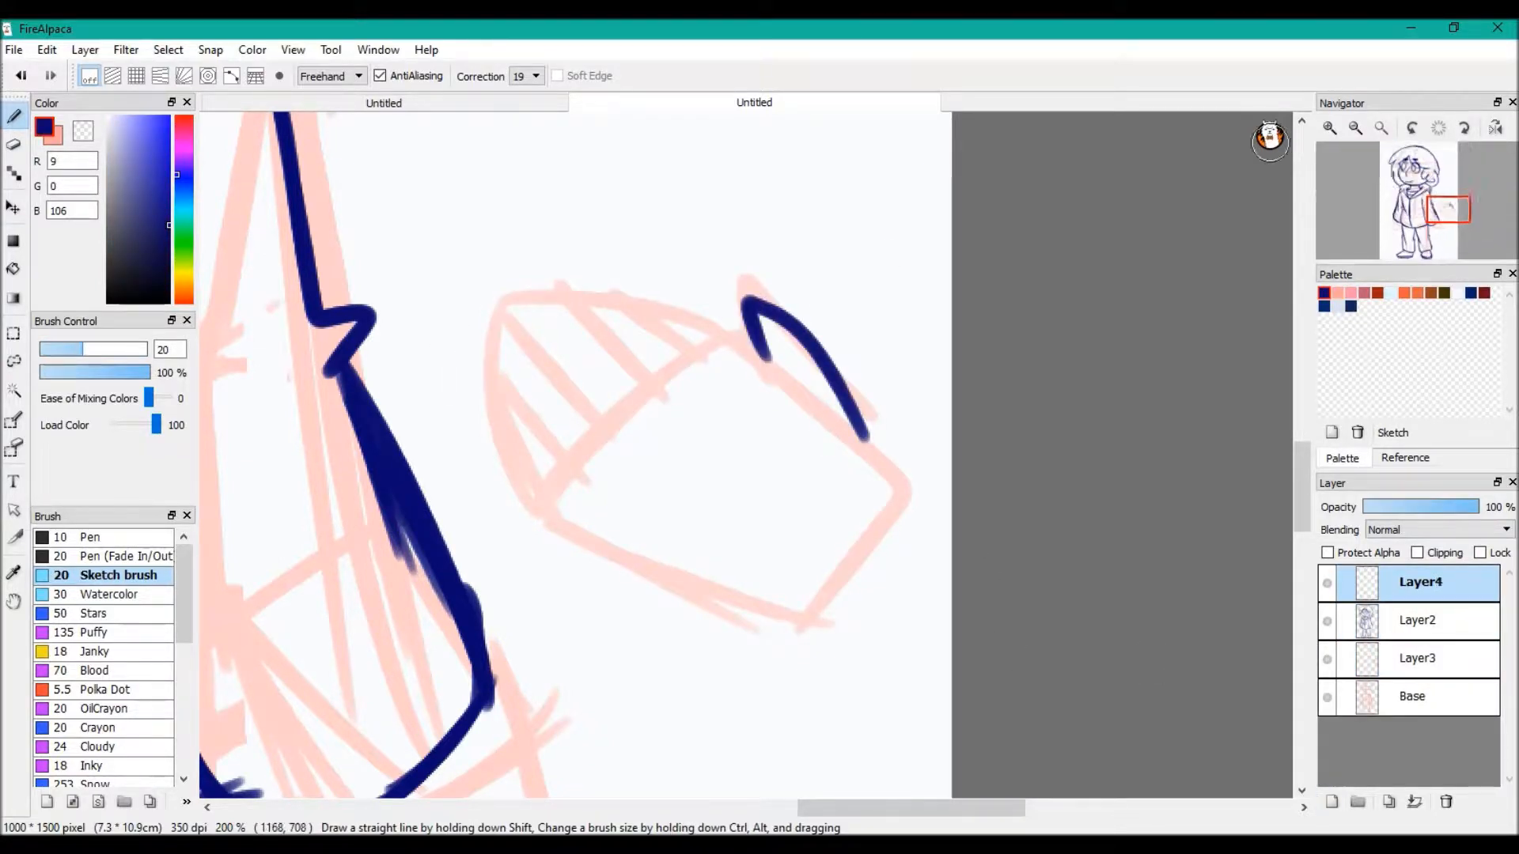
key(ctrl+z)
mouse_move(876, 449)
mouse_down()
mouse_move(712, 288)
mouse_move(723, 322)
mouse_move(620, 278)
mouse_move(668, 330)
mouse_up()
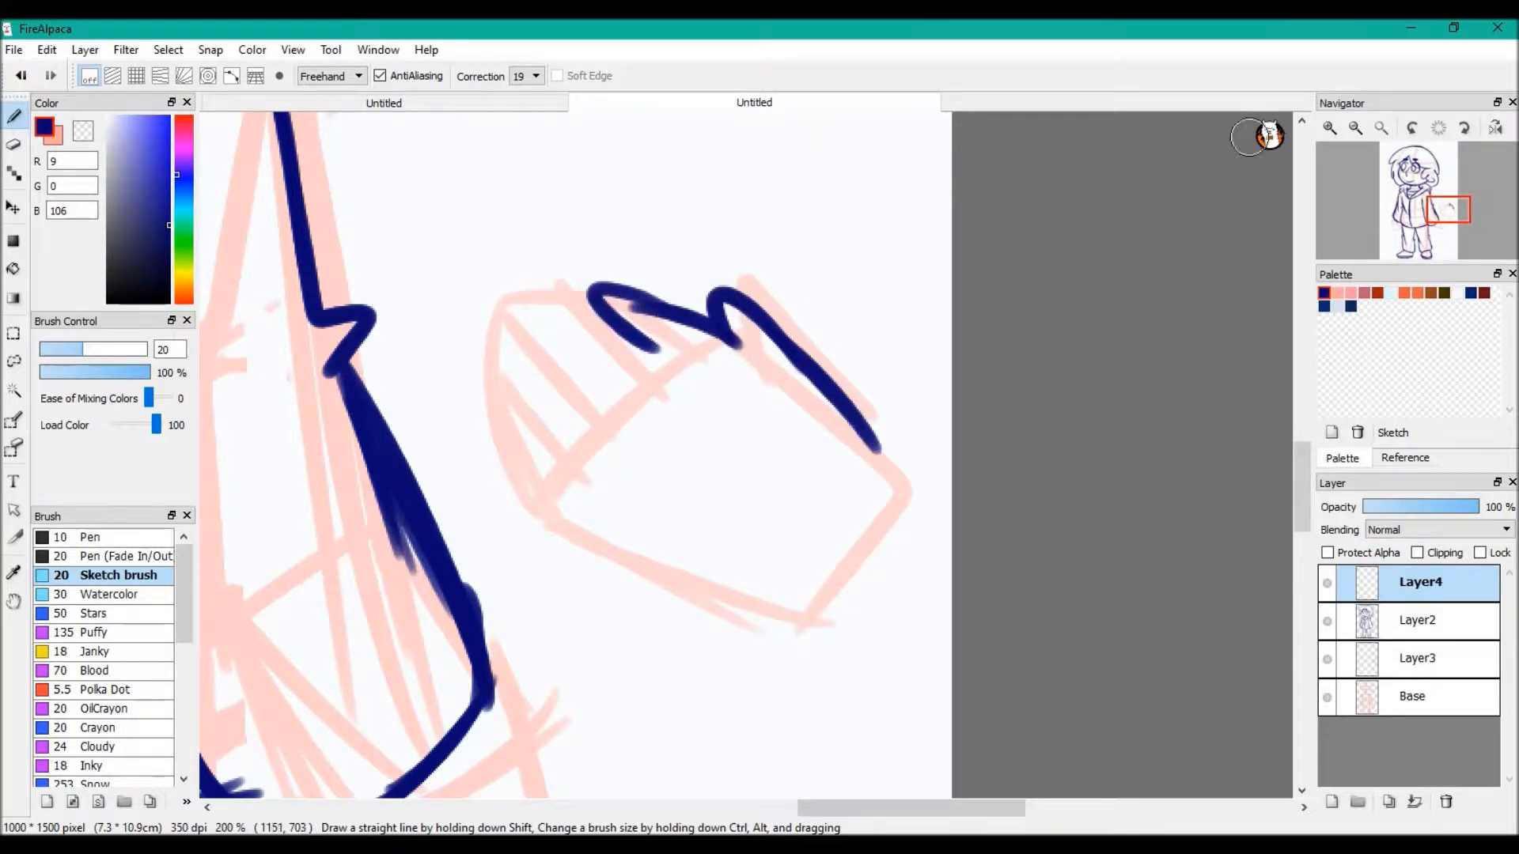
key(ctrl+z)
key(ctrl+z)
mouse_move(872, 447)
mouse_down()
mouse_move(823, 372)
mouse_move(719, 296)
mouse_move(669, 301)
mouse_move(591, 277)
mouse_move(644, 350)
mouse_move(553, 288)
mouse_move(526, 322)
mouse_move(594, 421)
mouse_move(489, 385)
mouse_up()
key(ctrl+z)
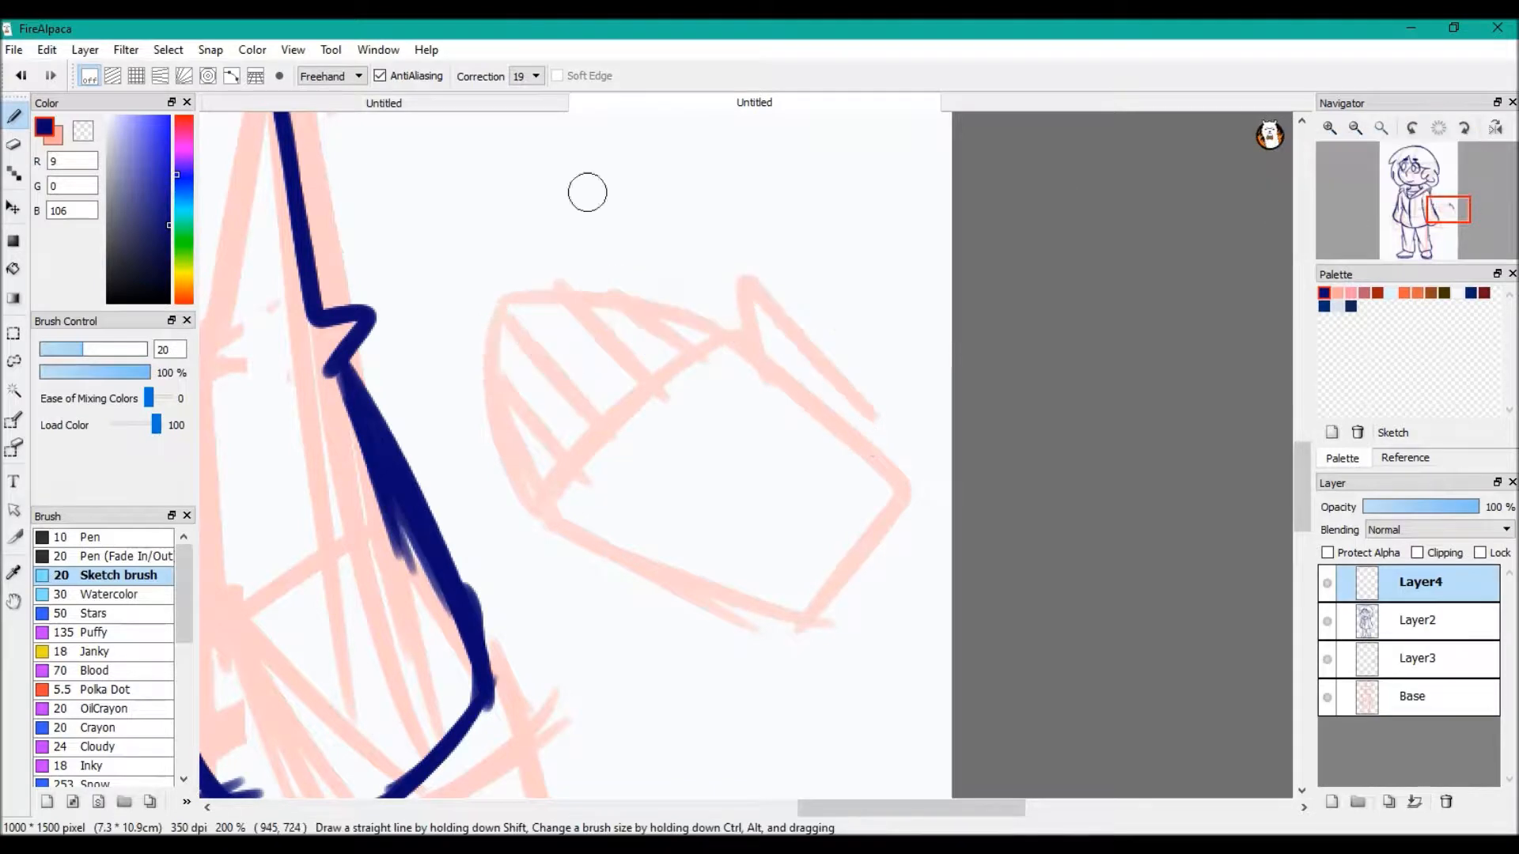
Draw the hand's rounded fingers, thumb and lower palm edge in dark blue over the pink guide
mouse_move(654, 274)
mouse_down()
mouse_move(729, 330)
mouse_move(626, 307)
mouse_move(678, 362)
mouse_up()
click(1270, 135)
click(1323, 145)
mouse_move(609, 278)
mouse_down()
mouse_move(726, 336)
mouse_move(593, 278)
mouse_move(593, 336)
mouse_move(633, 372)
mouse_move(543, 318)
mouse_move(545, 360)
mouse_move(532, 340)
mouse_move(502, 349)
mouse_move(560, 470)
mouse_move(527, 432)
mouse_move(547, 502)
mouse_up()
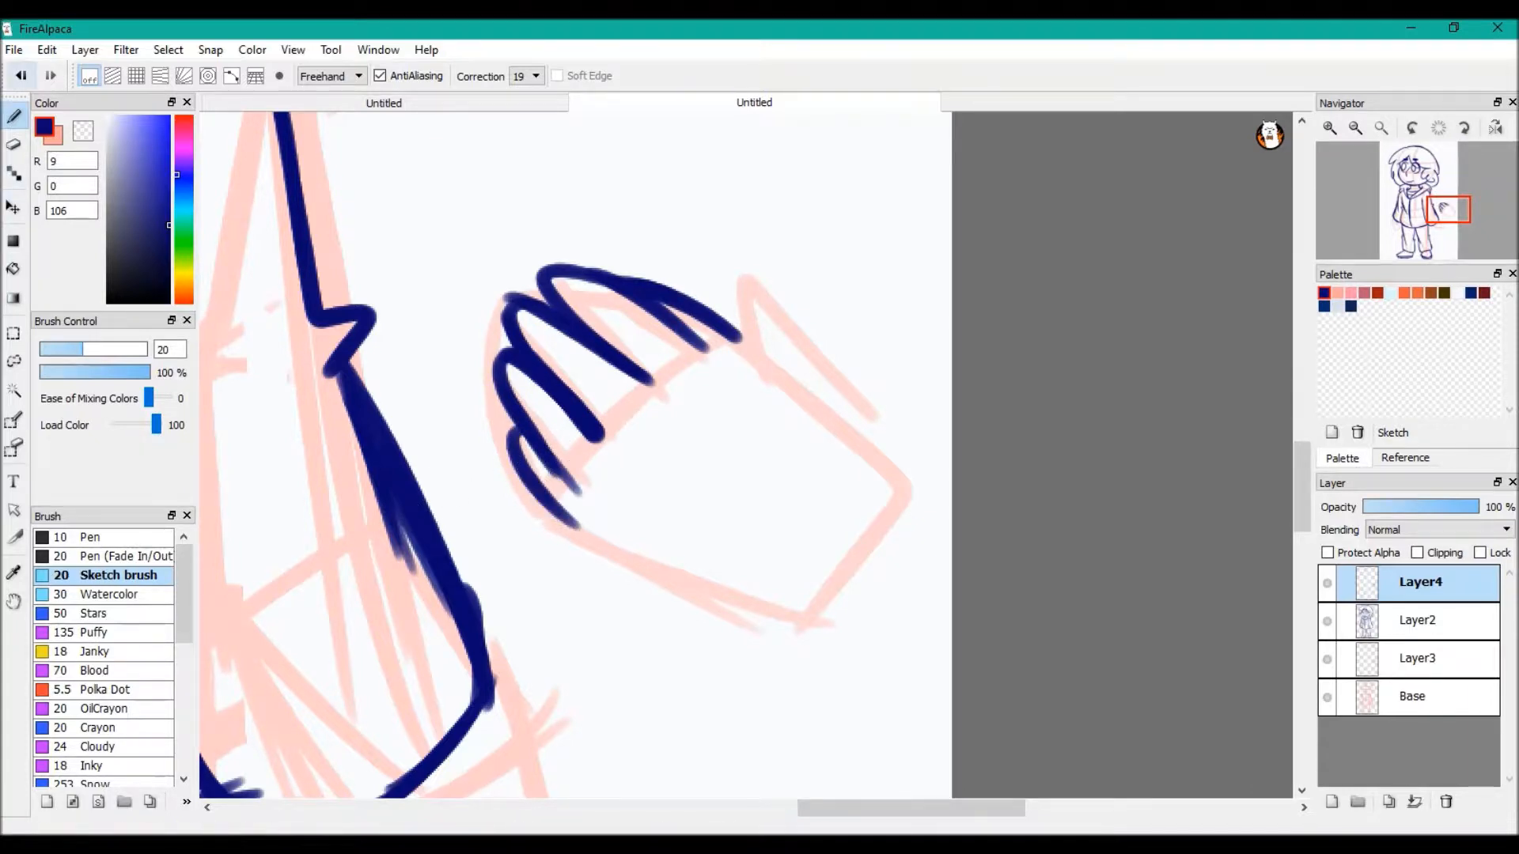
click(21, 76)
mouse_move(738, 337)
mouse_down()
mouse_move(737, 299)
mouse_move(794, 326)
mouse_move(866, 416)
mouse_up()
drag(545, 443, 760, 584)
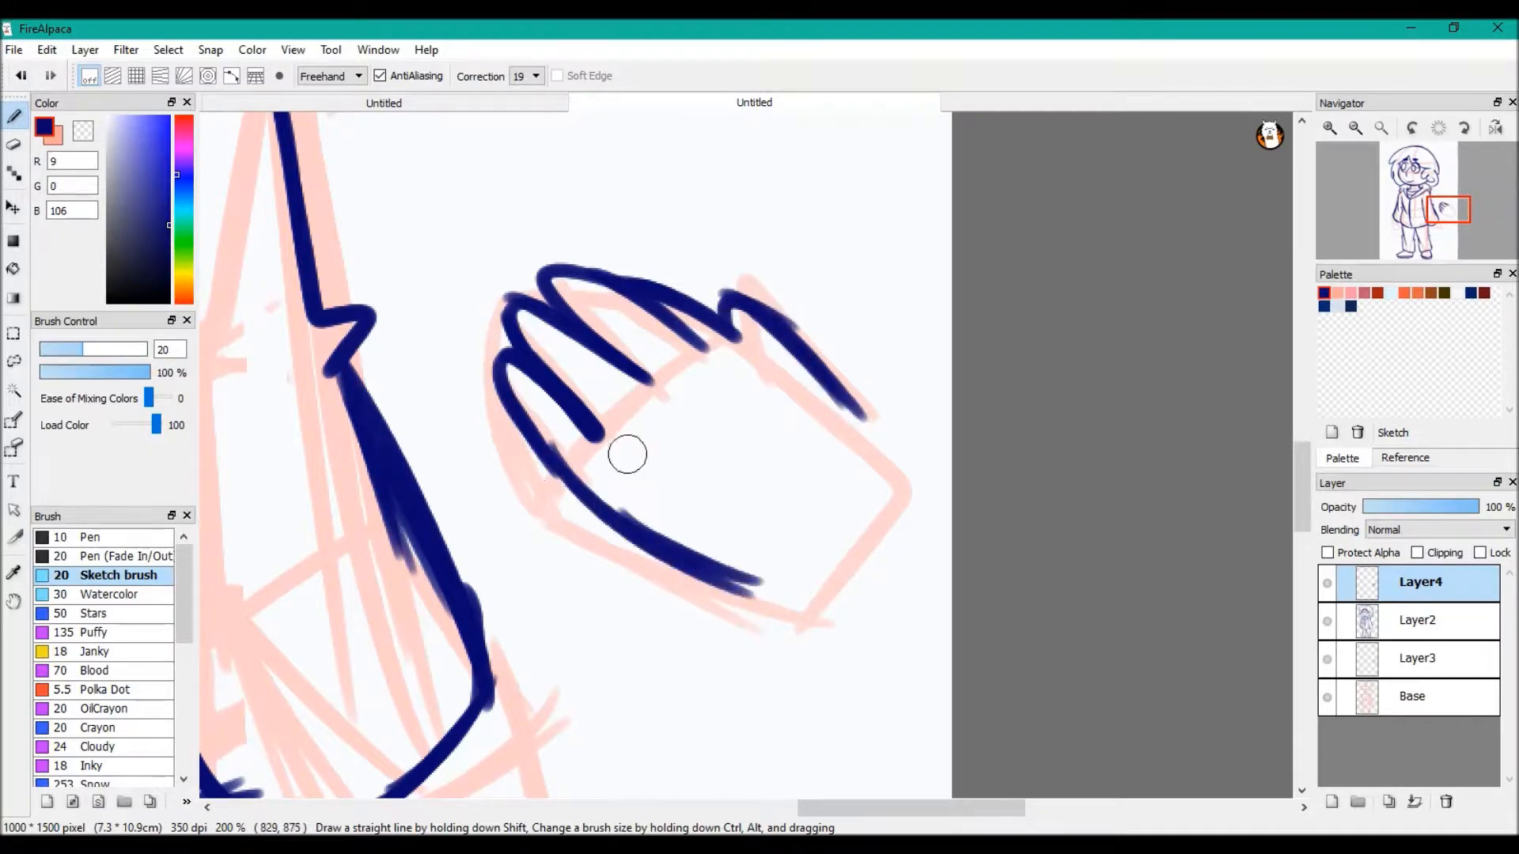
Try lines across the palm, keeping a short curved crease and extending the line at the thumb's base
drag(731, 367, 615, 465)
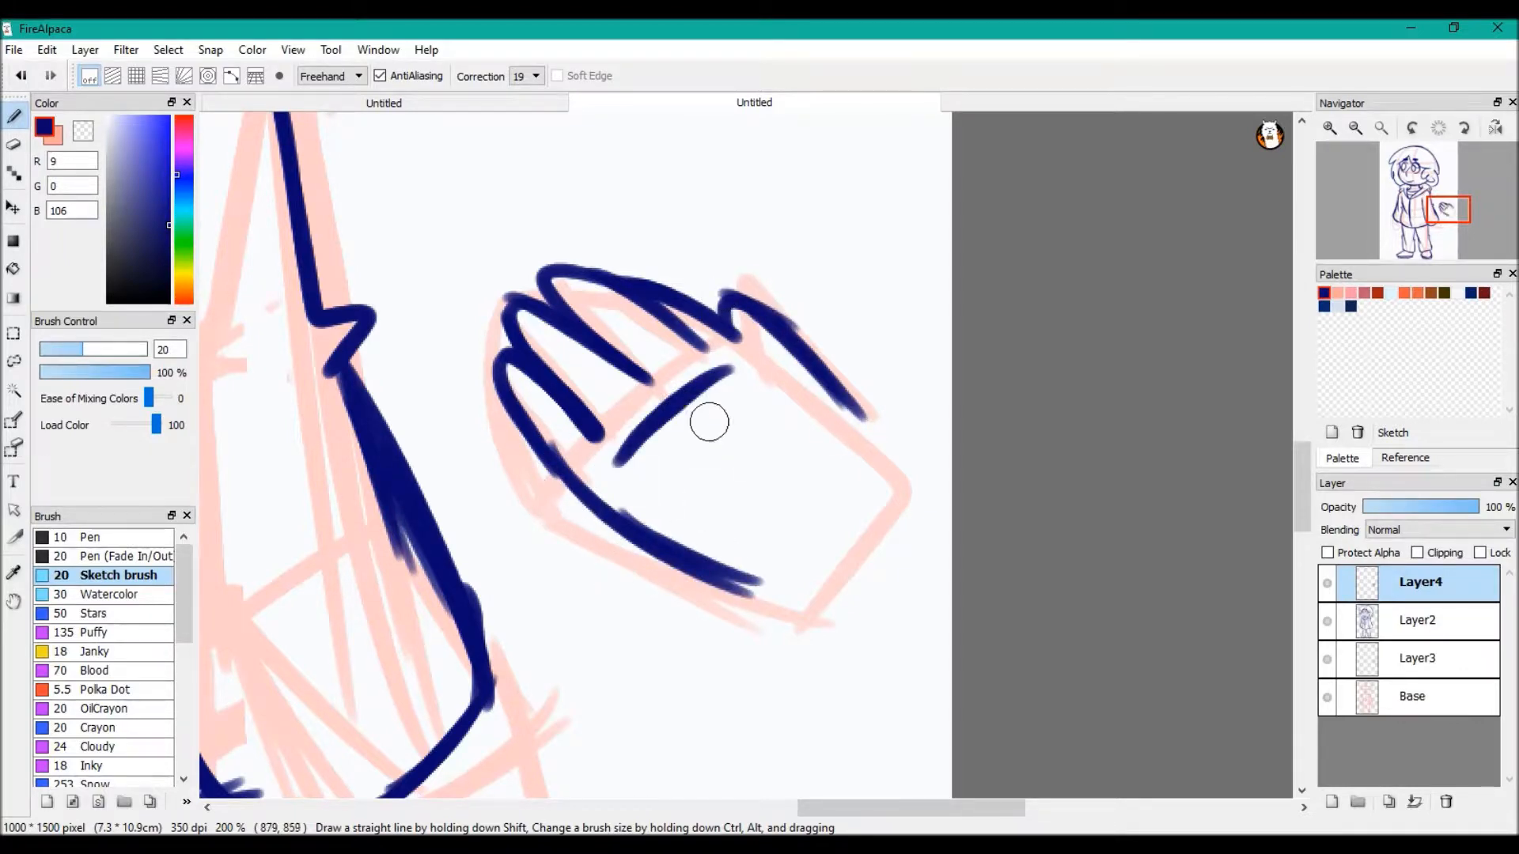
drag(701, 420, 775, 526)
click(20, 75)
click(20, 76)
mouse_move(736, 341)
mouse_down()
mouse_move(775, 387)
mouse_move(744, 518)
mouse_up()
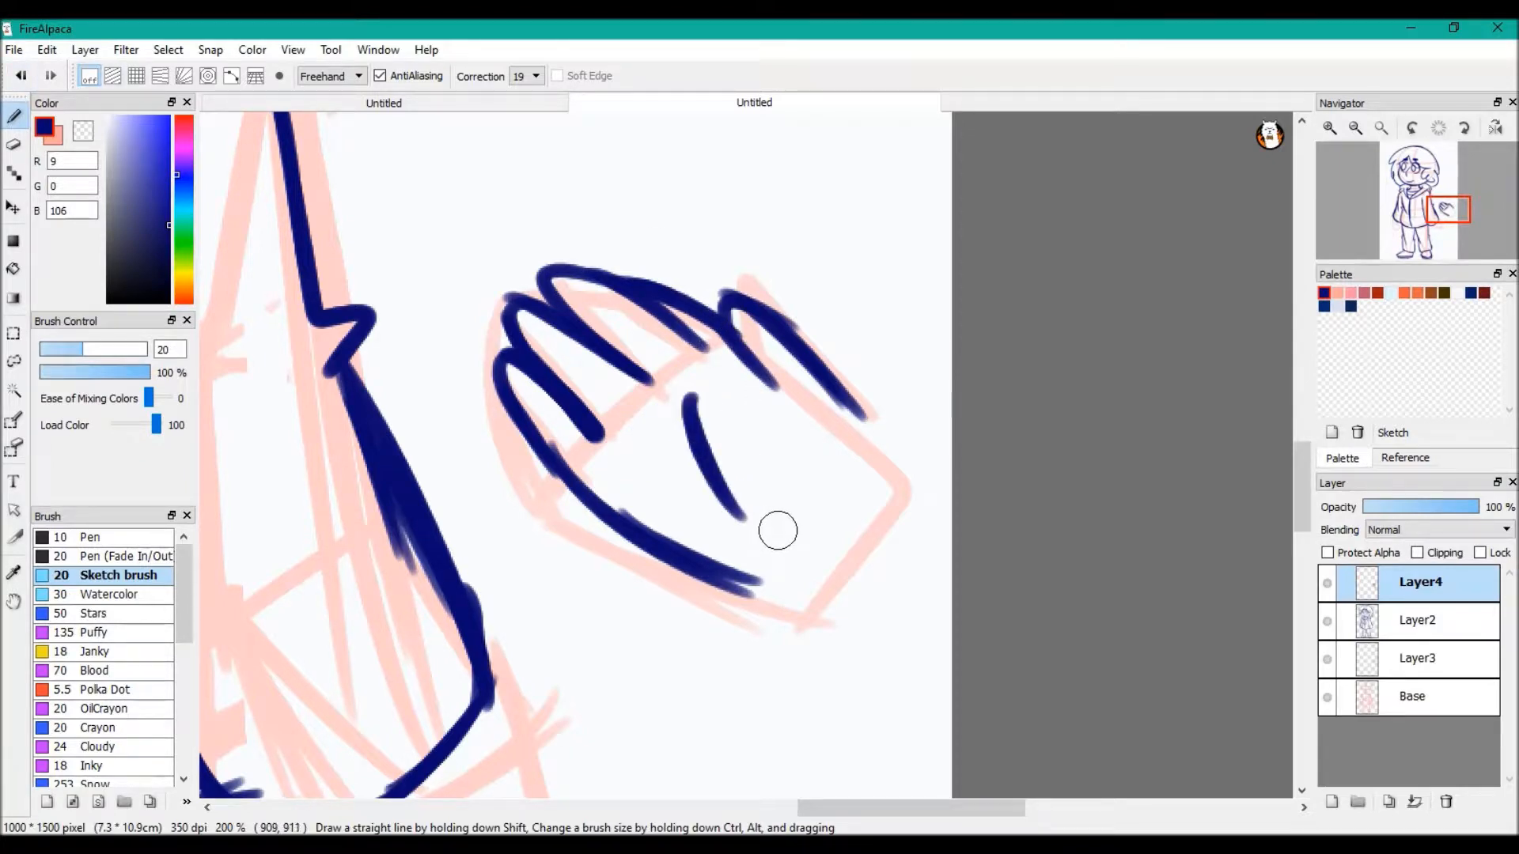
Delete both layers holding the example hand and its pink construction guide
click(1446, 802)
click(1417, 621)
click(1446, 801)
Hide the Base layer to check the full line drawing and show it again
click(1381, 128)
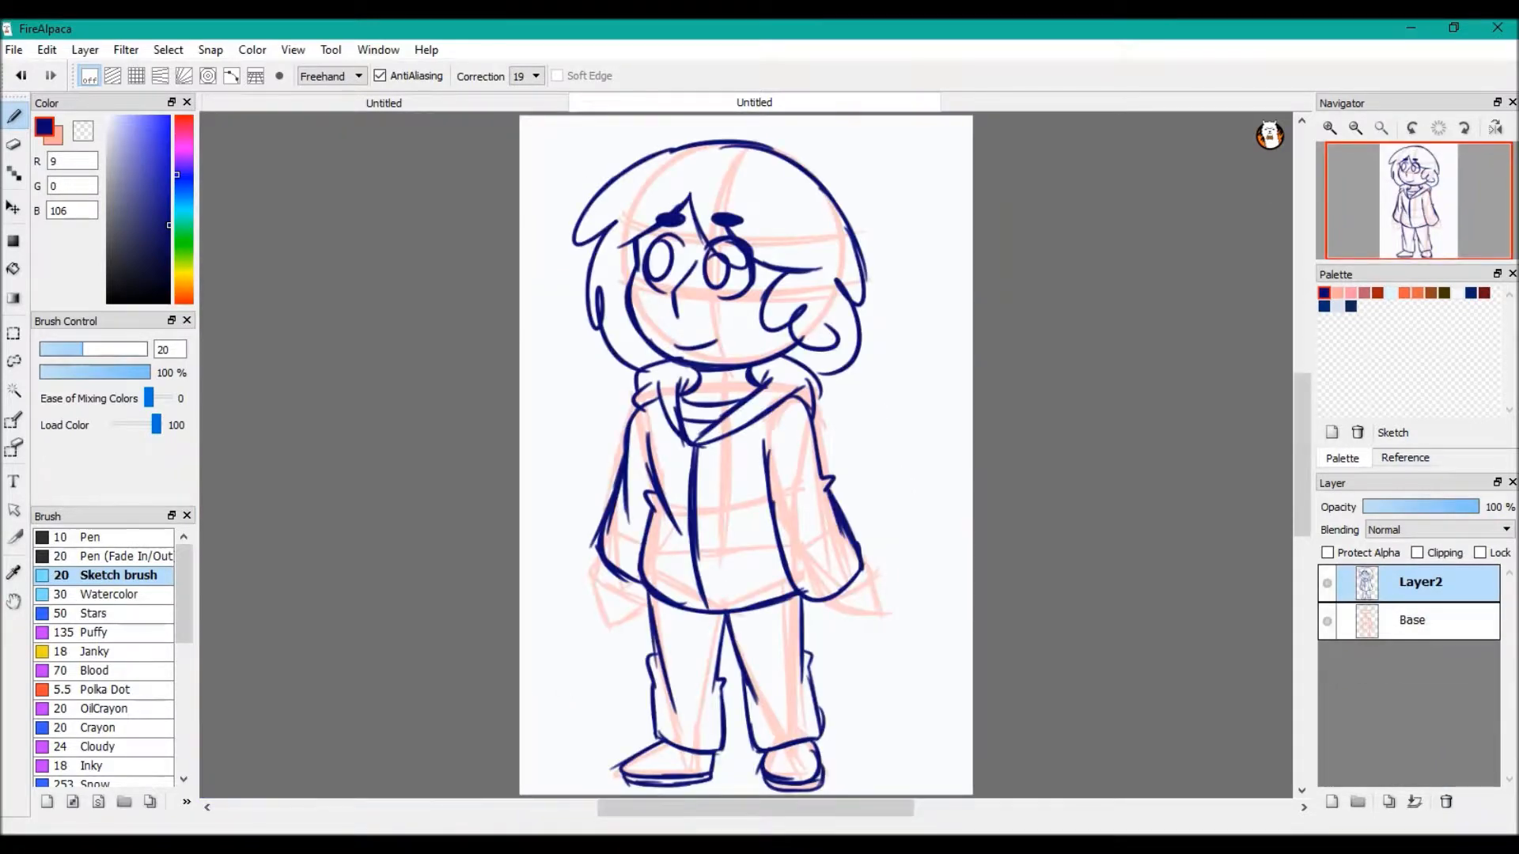
click(1328, 621)
click(1327, 621)
Draw small rounded fingertips peeking out below both sleeve cuffs
scroll(515, 570, up, 3)
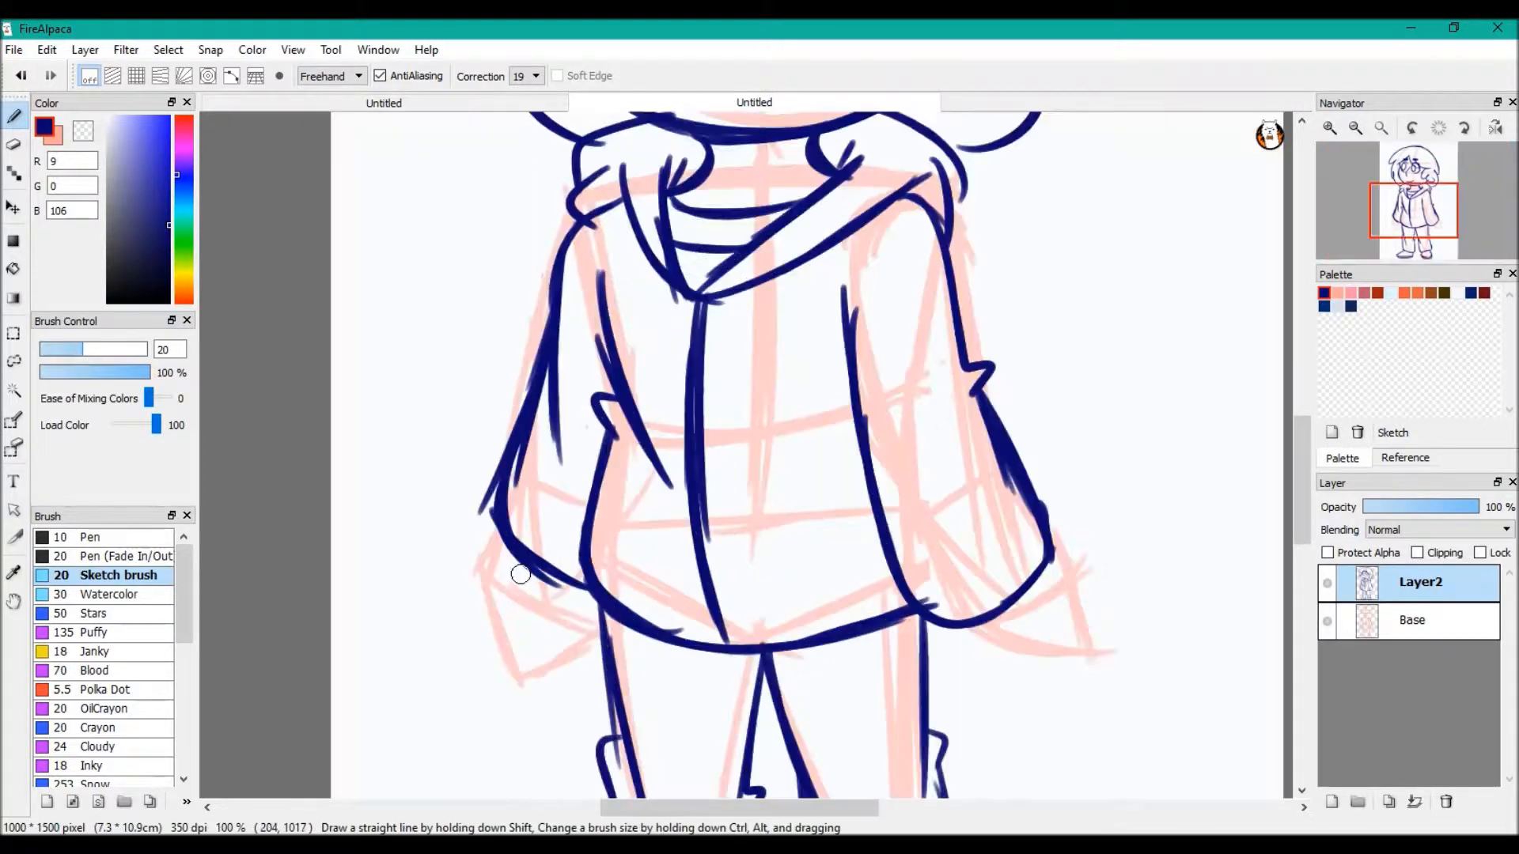
mouse_move(500, 507)
mouse_down()
mouse_move(477, 528)
mouse_move(542, 543)
mouse_move(583, 610)
mouse_move(591, 571)
mouse_move(622, 614)
mouse_move(633, 600)
mouse_move(683, 604)
mouse_up()
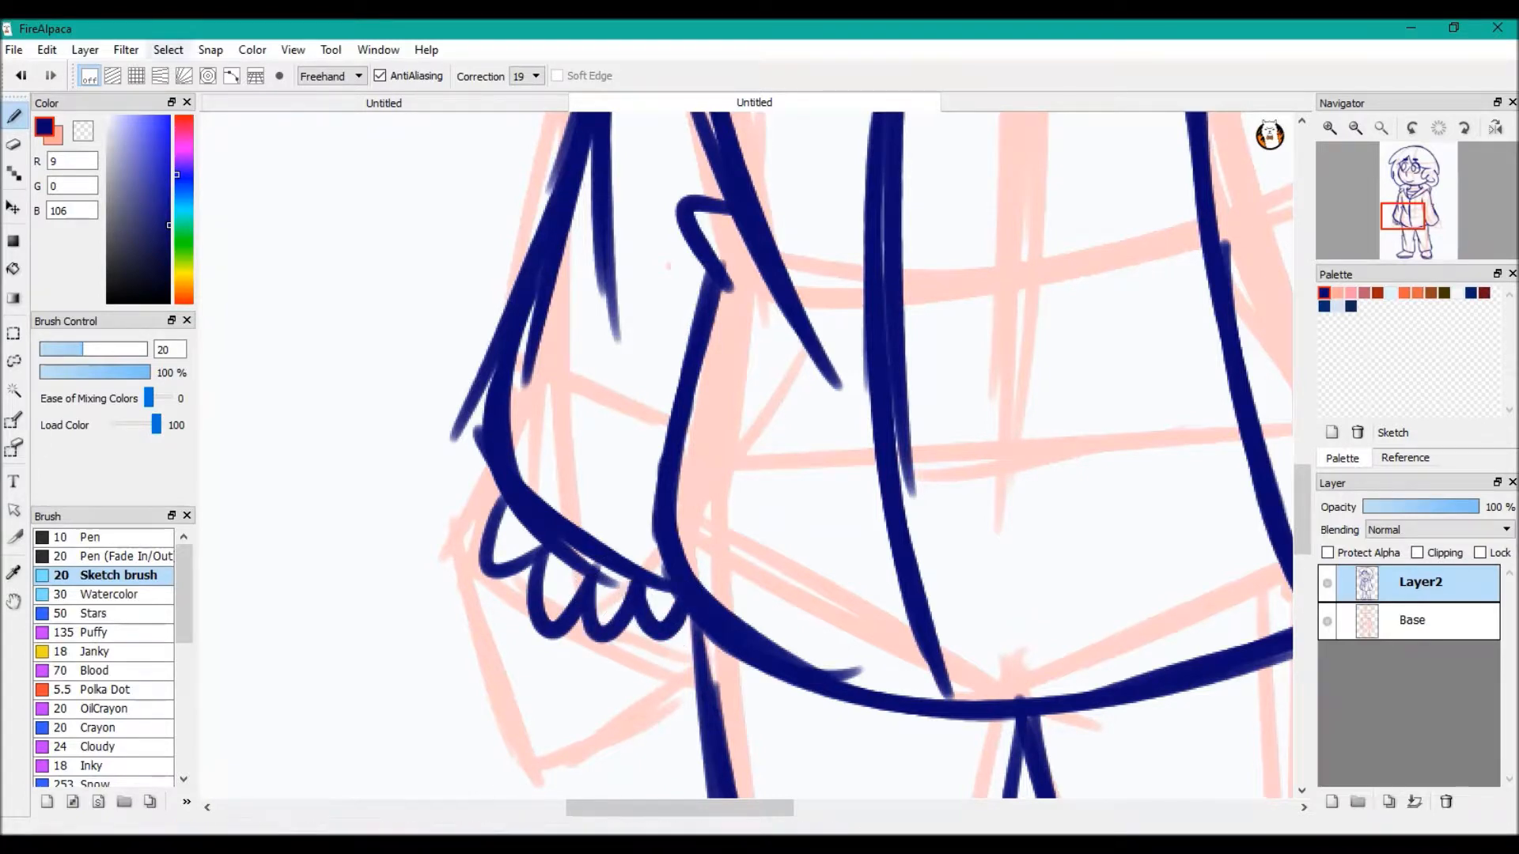
drag(1402, 225, 1419, 229)
mouse_move(862, 453)
mouse_down()
mouse_move(937, 467)
mouse_move(989, 455)
mouse_move(973, 408)
mouse_move(1018, 375)
mouse_move(1040, 331)
mouse_up()
click(1381, 128)
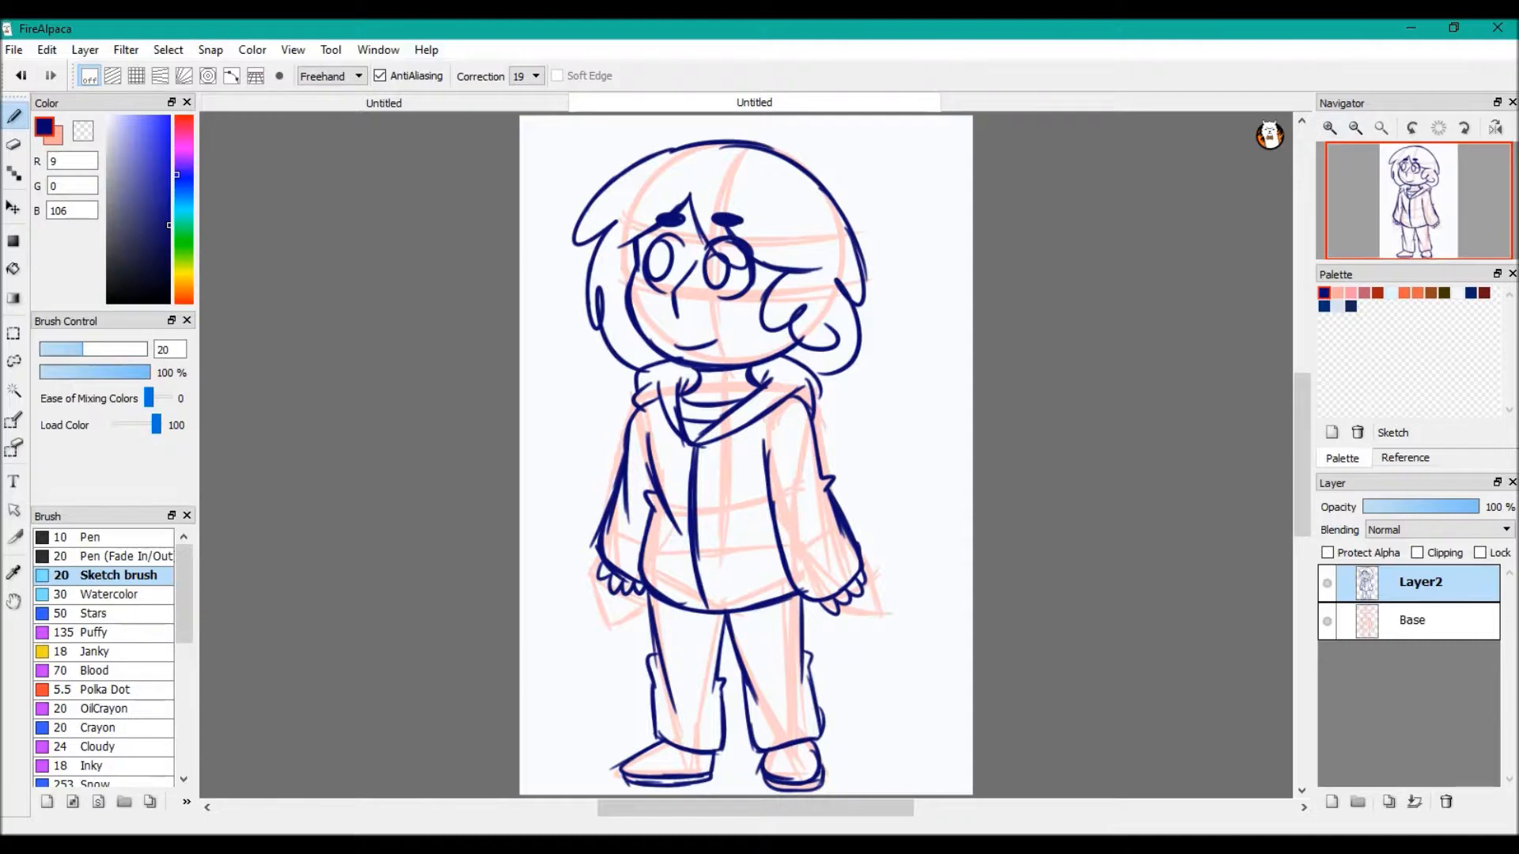
click(45, 50)
click(14, 50)
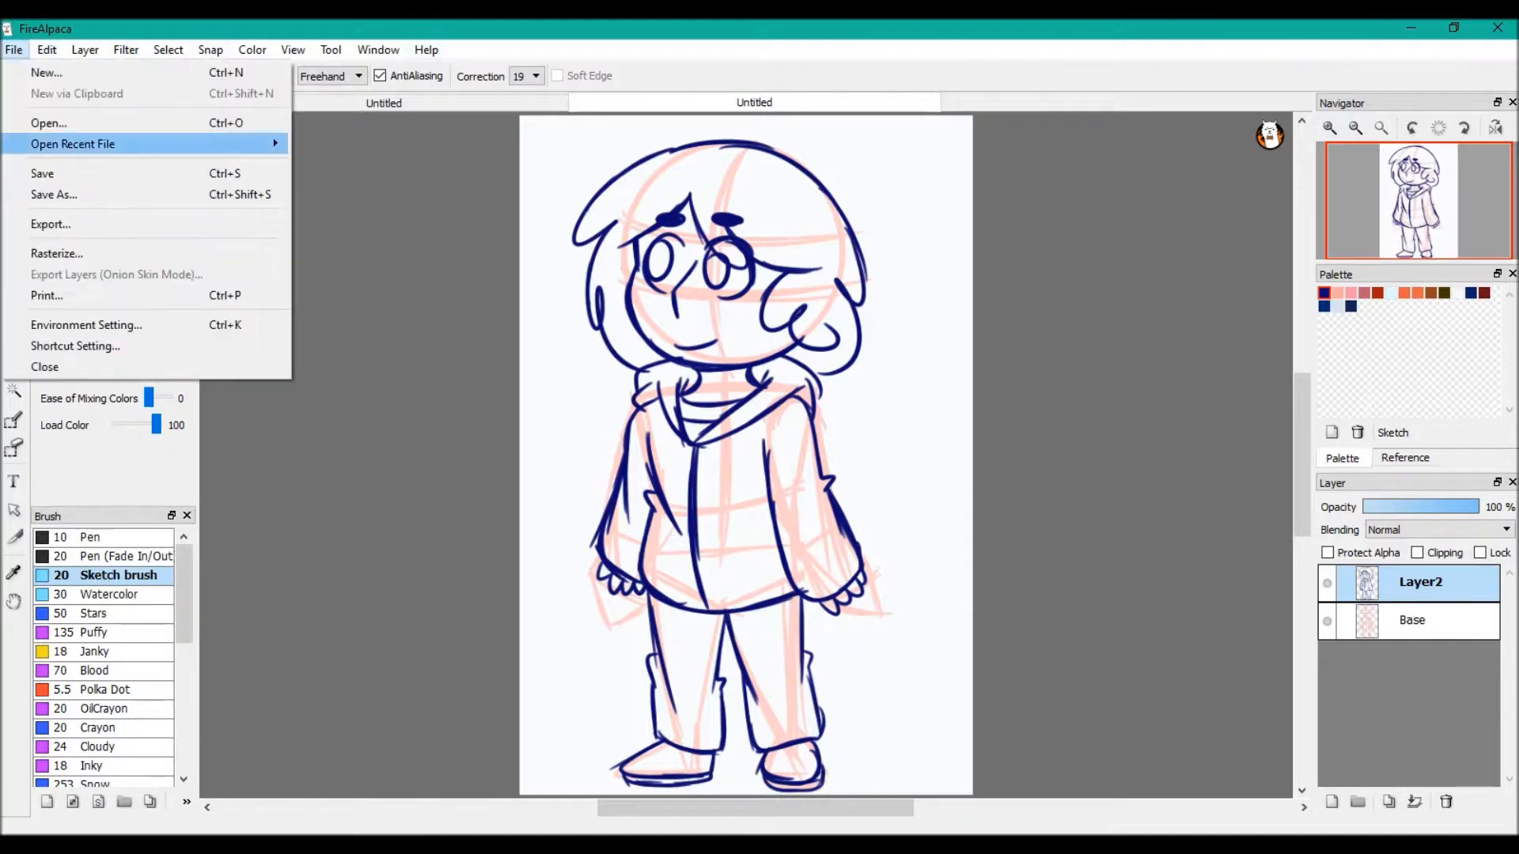
mouse_move(73, 144)
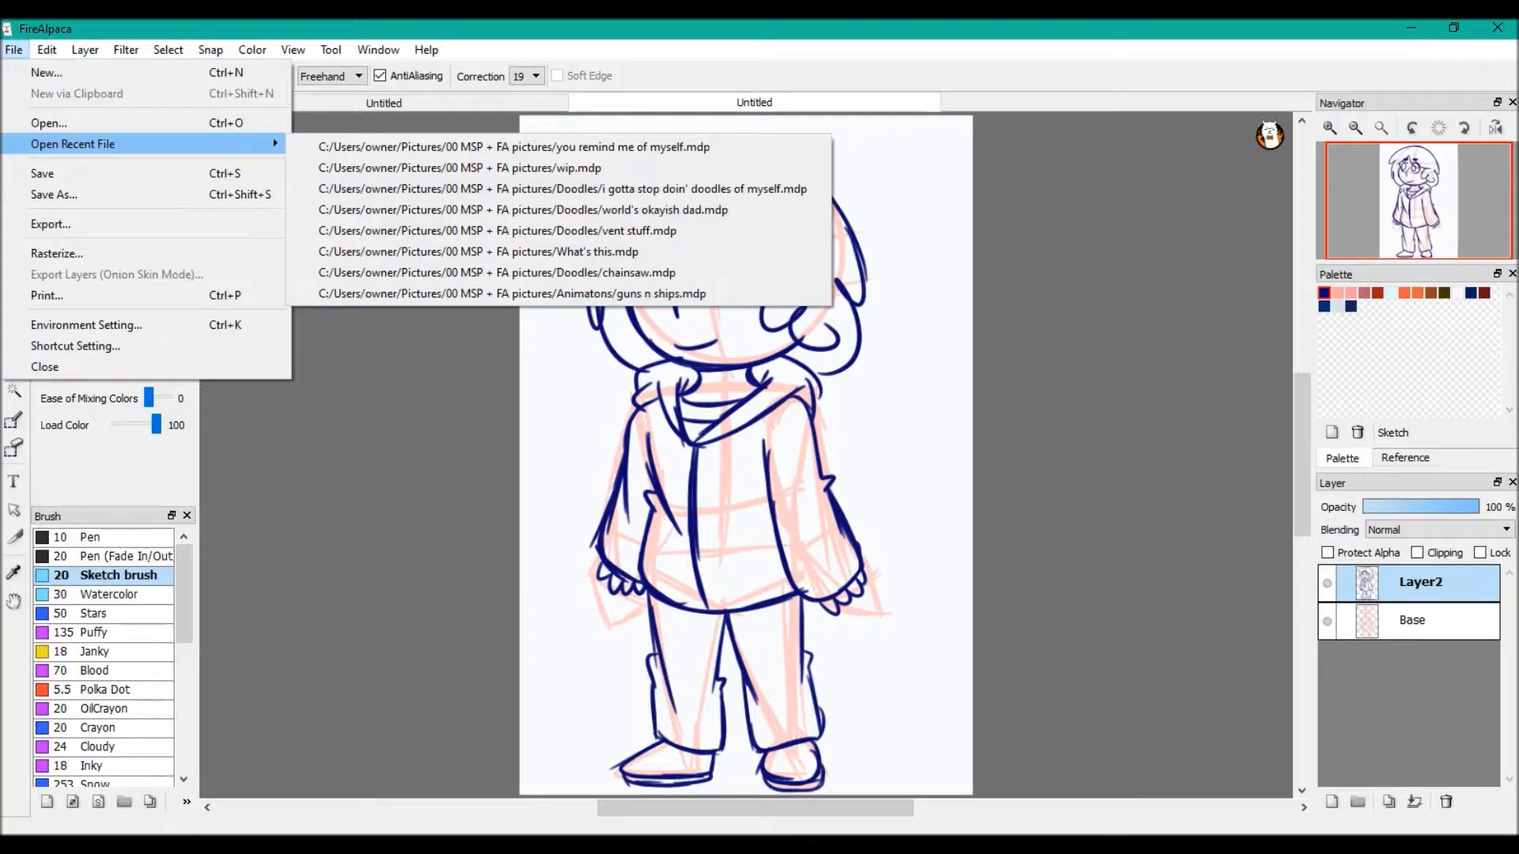
key(Escape)
key(Escape)
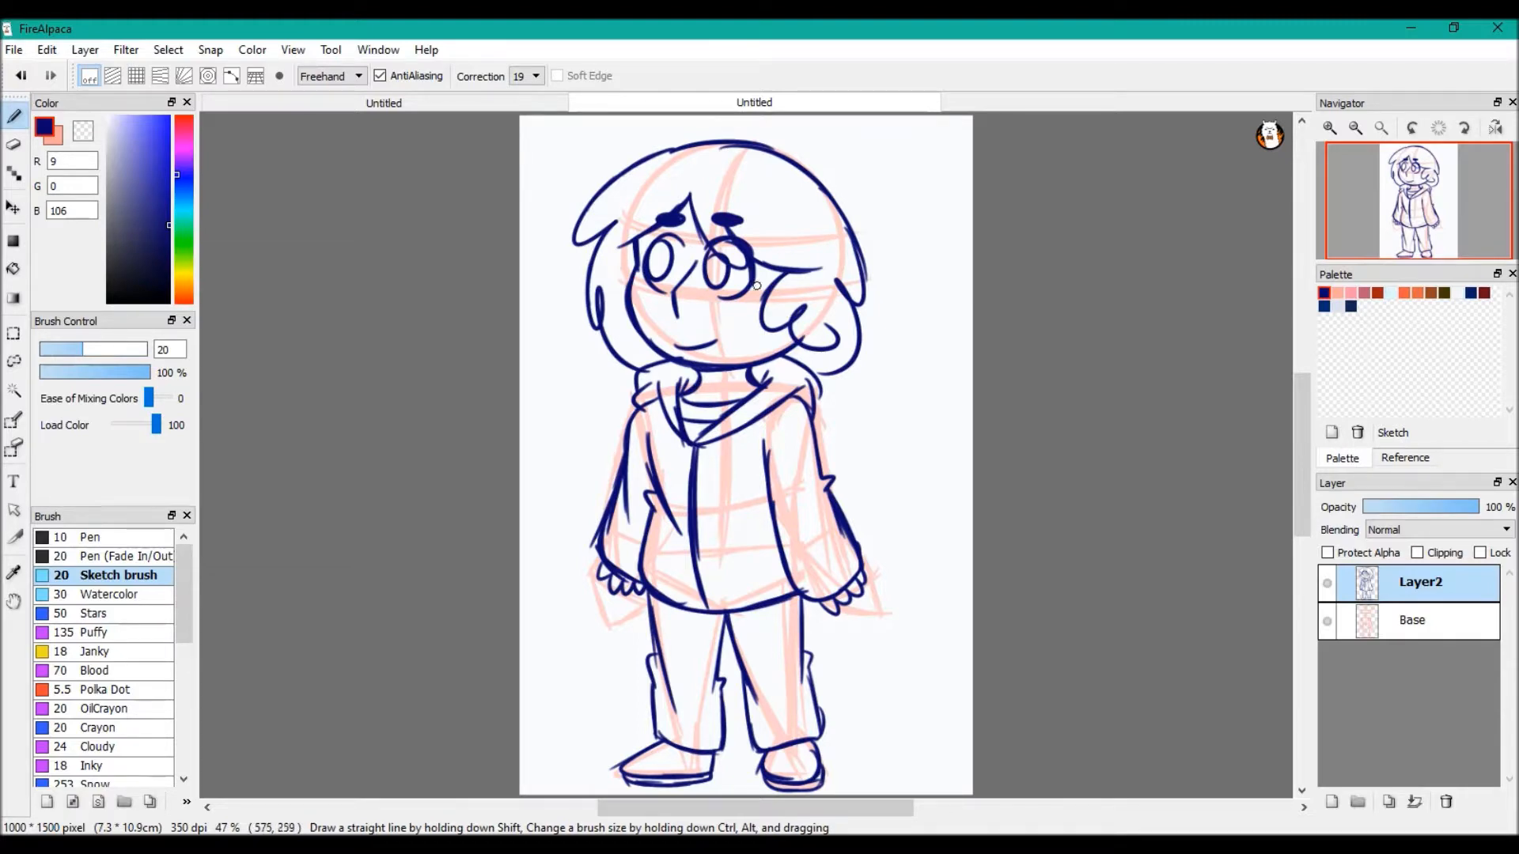
Handwrite "Person" with a small smiley and a downward arrow beside the jacket, and undo all of it
mouse_move(836, 393)
mouse_down()
mouse_move(844, 434)
mouse_move(846, 416)
mouse_move(892, 400)
mouse_move(918, 411)
mouse_move(883, 447)
mouse_up()
mouse_move(878, 455)
mouse_down()
mouse_move(884, 472)
mouse_move(889, 453)
mouse_up()
drag(853, 449, 852, 495)
drag(842, 475, 853, 494)
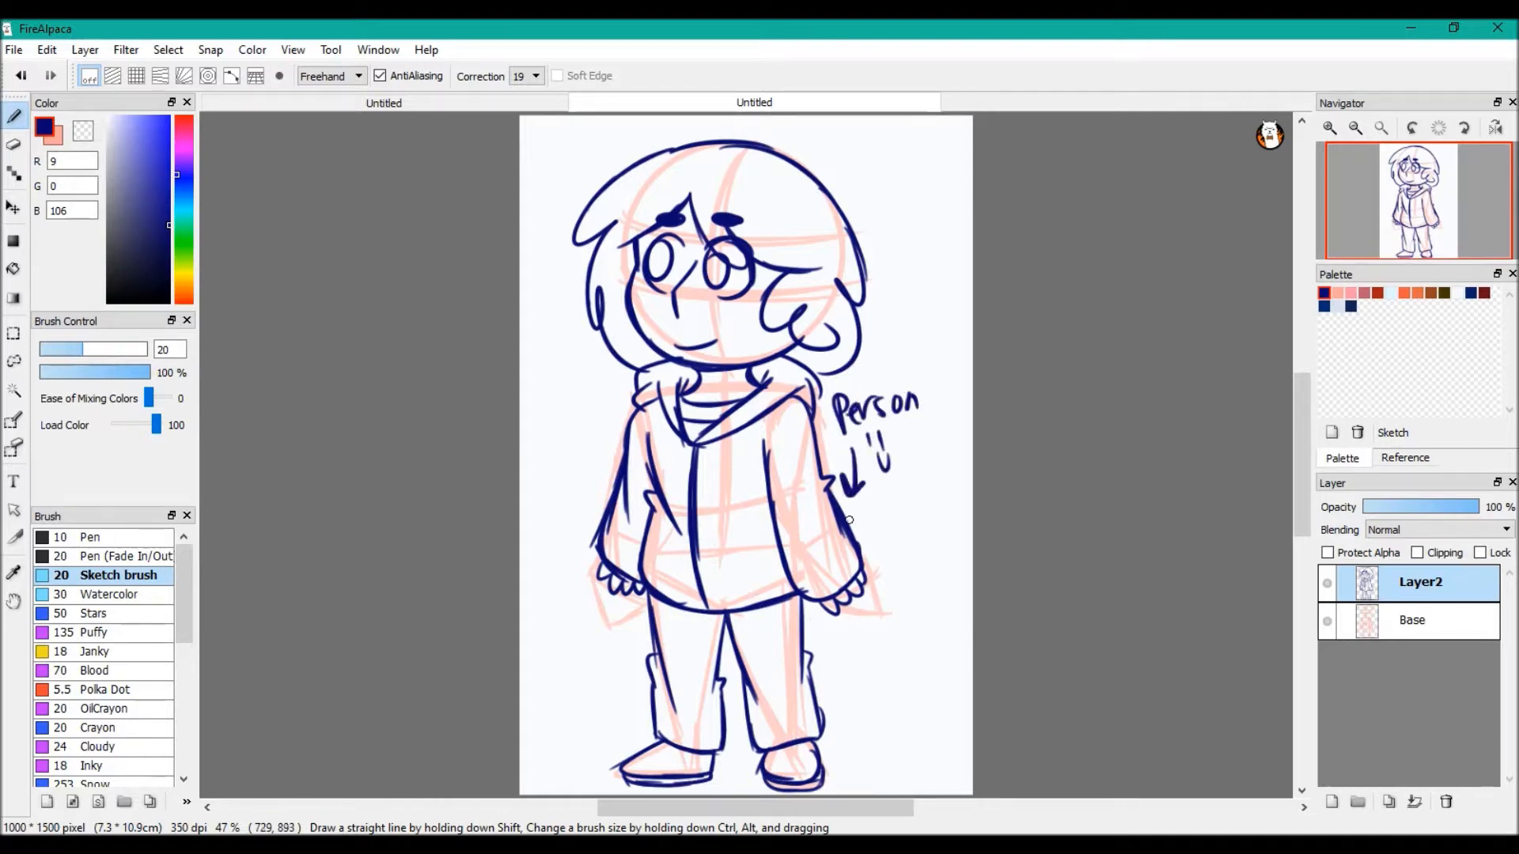
click(22, 75)
click(21, 76)
click(22, 76)
click(22, 76)
click(21, 76)
click(21, 76)
click(22, 76)
click(21, 76)
click(21, 76)
click(21, 76)
click(21, 76)
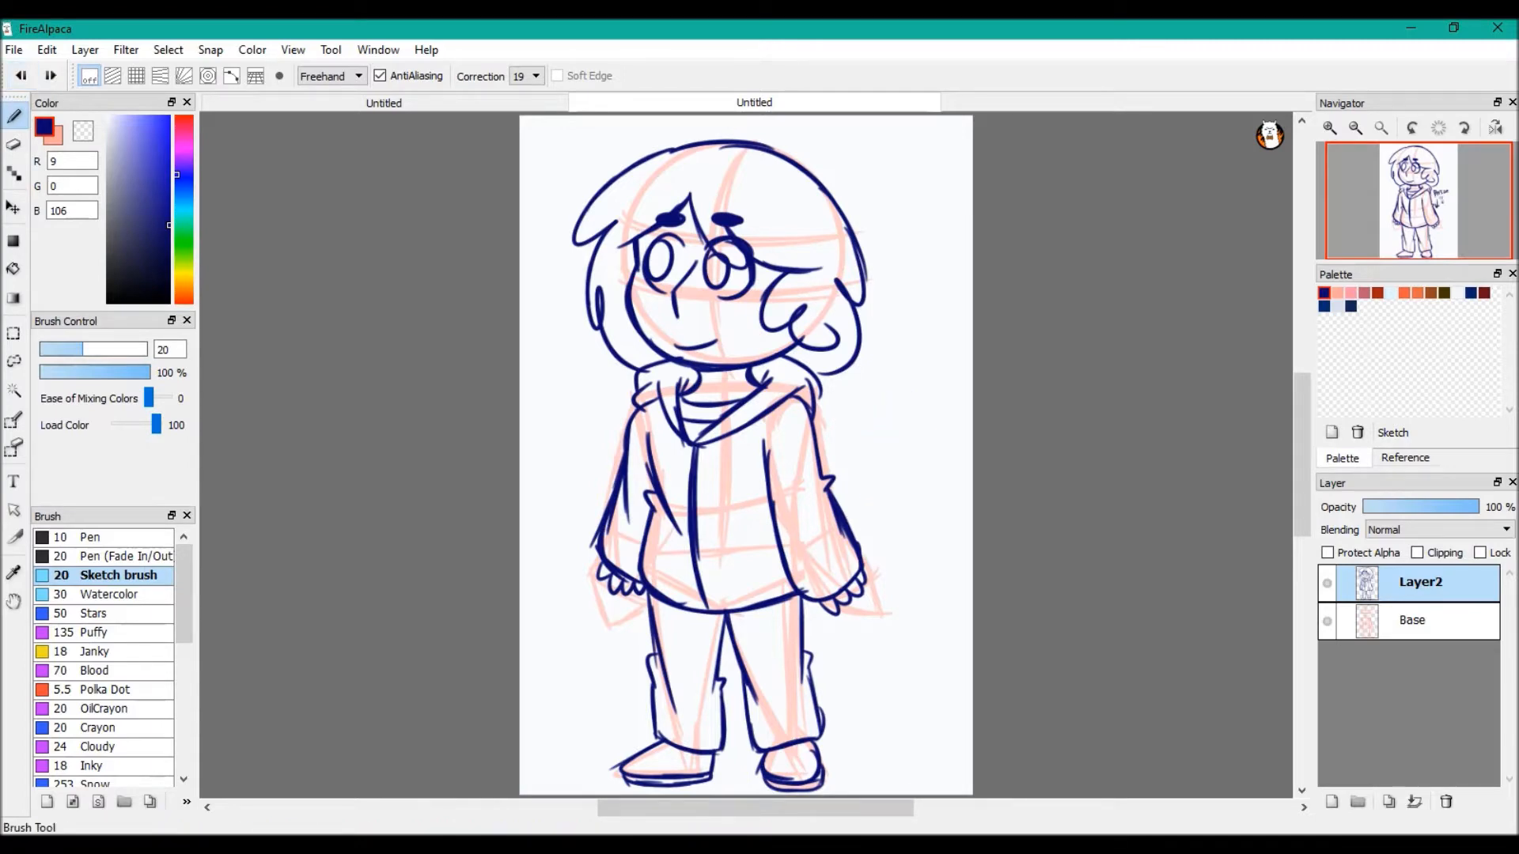